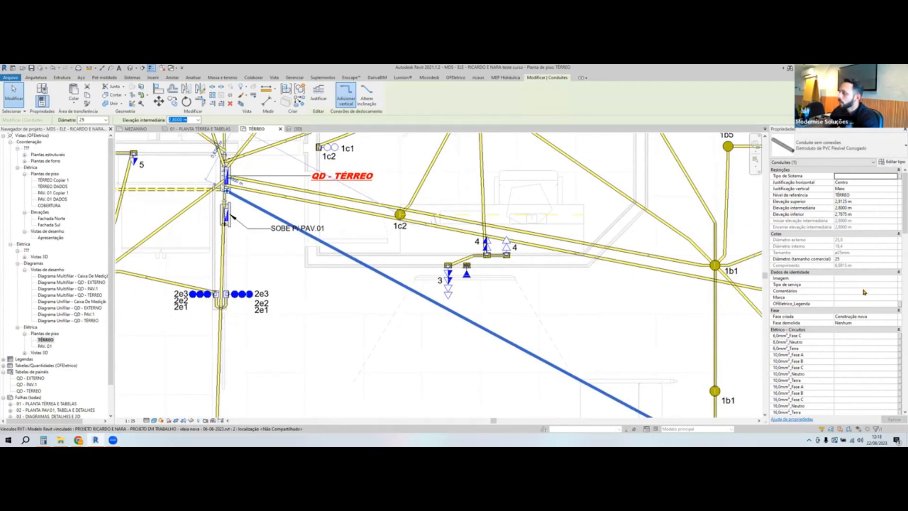
- Copy the comment "Embutido no piso" from the dashed floor conduit to the long diagonal conduit leaving QD - TÉRREO
click(864, 297)
key(ctrl+v)
click(185, 190)
click(884, 292)
key(ctrl+c)
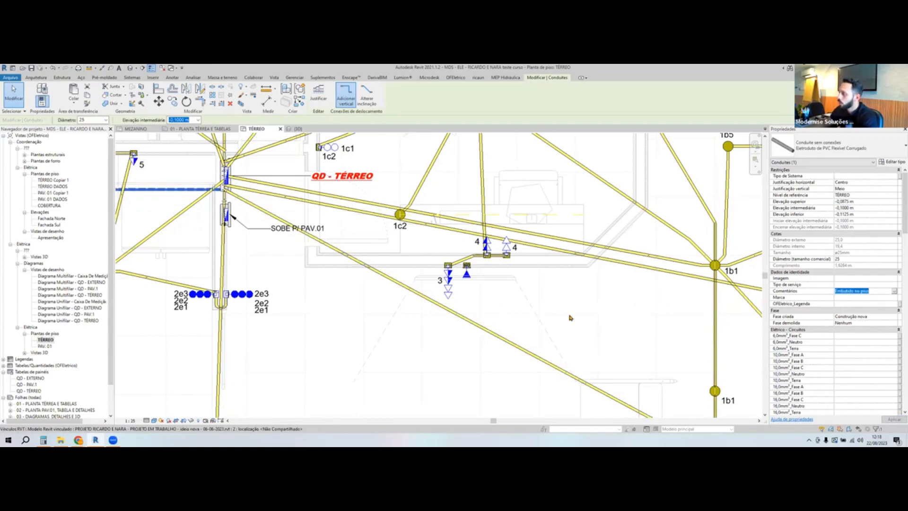
click(473, 321)
click(864, 292)
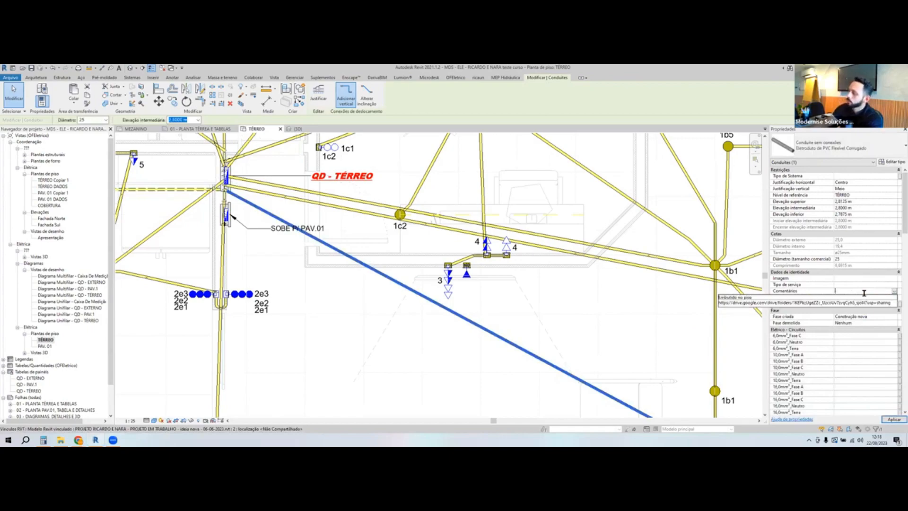
key(ctrl+v)
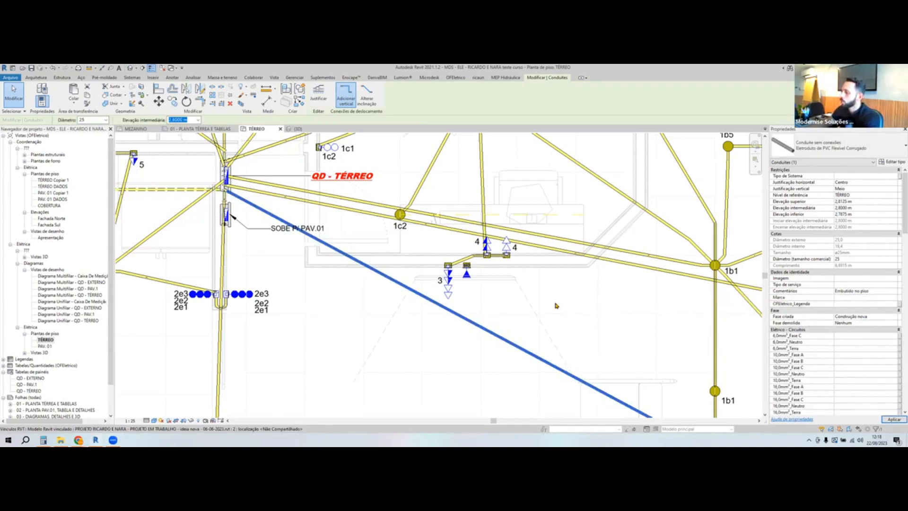
click(543, 300)
- Examine how the conduits embedded in the floor are displayed against the ceiling conduits around QD - TÉRREO and the kitchen
scroll(544, 300, down, 1)
scroll(521, 343, down, 2)
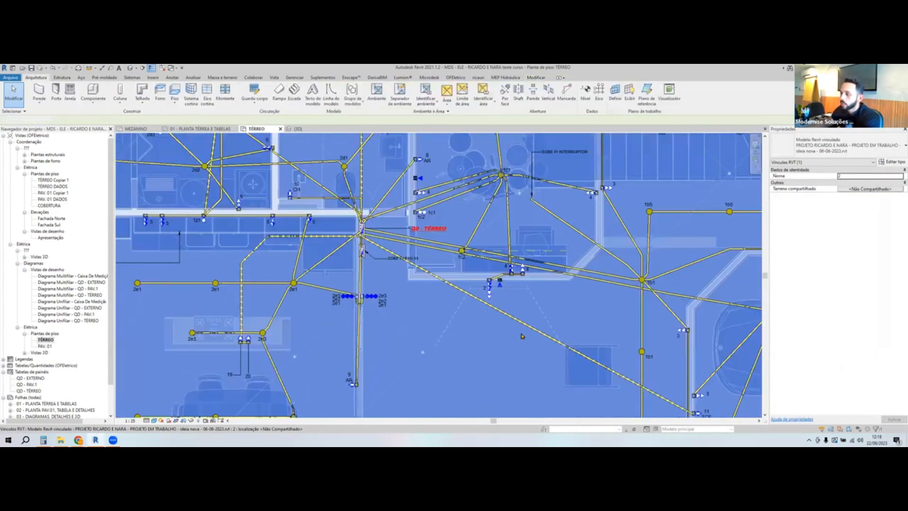
click(483, 337)
middle_drag(474, 336, 460, 356)
middle_drag(511, 281, 535, 301)
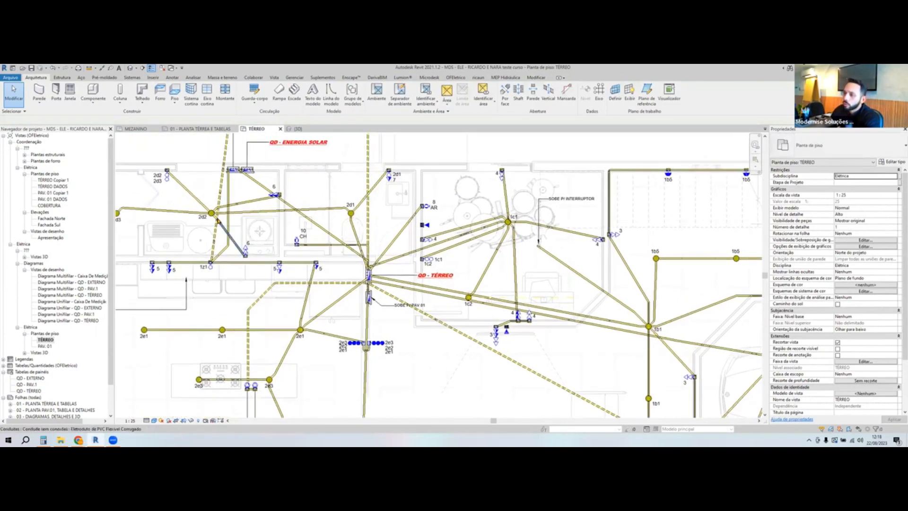
scroll(184, 278, up, 3)
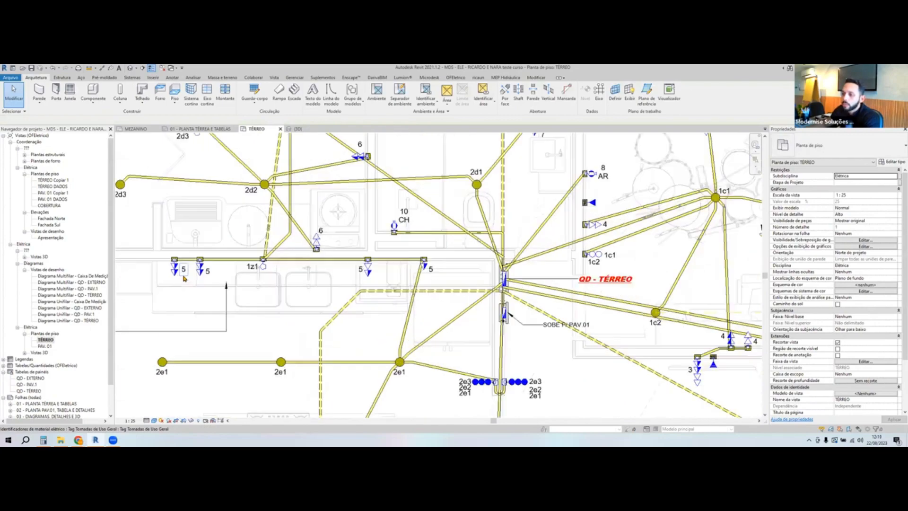
scroll(184, 278, down, 3)
middle_drag(347, 374, 453, 295)
middle_drag(421, 229, 481, 259)
scroll(473, 216, up, 2)
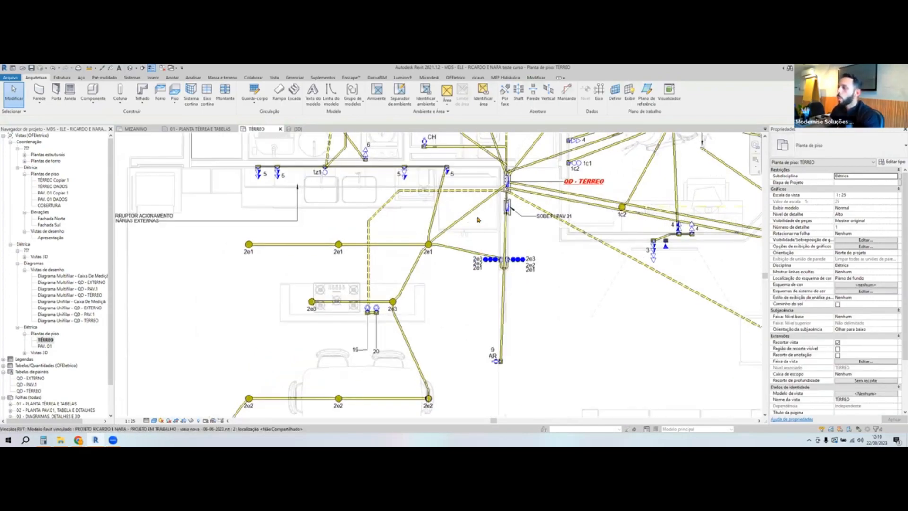
scroll(463, 219, down, 1)
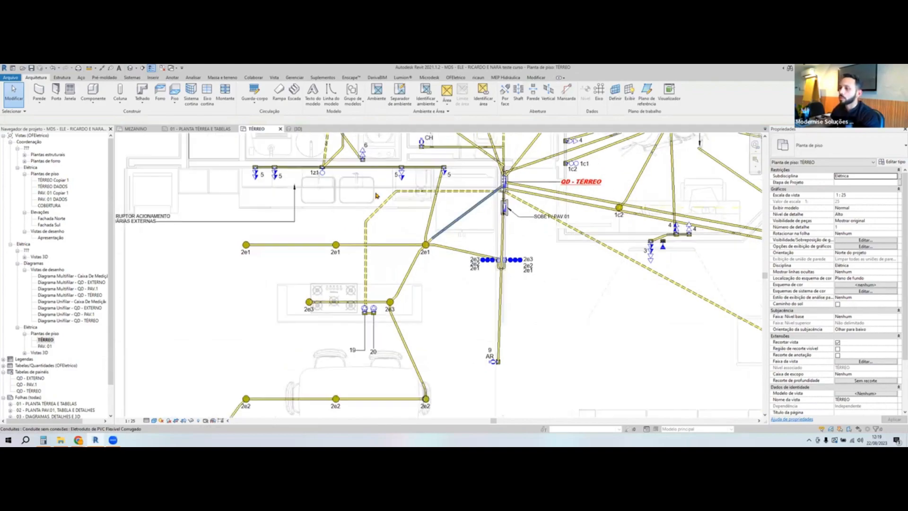
scroll(173, 154, down, 3)
- Isolate the kitchen and dining area's electrical elements in a 3D section box and view the conduits around the distribution panel
drag(172, 154, 416, 386)
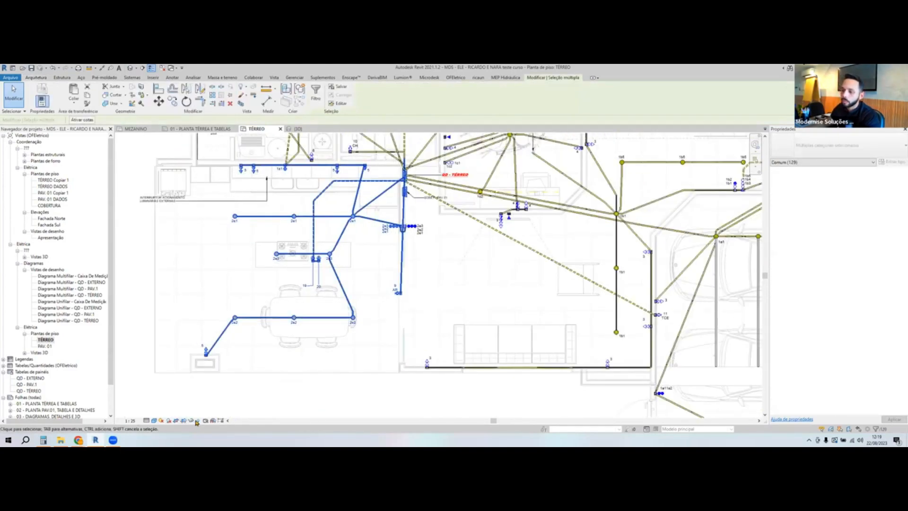
click(241, 103)
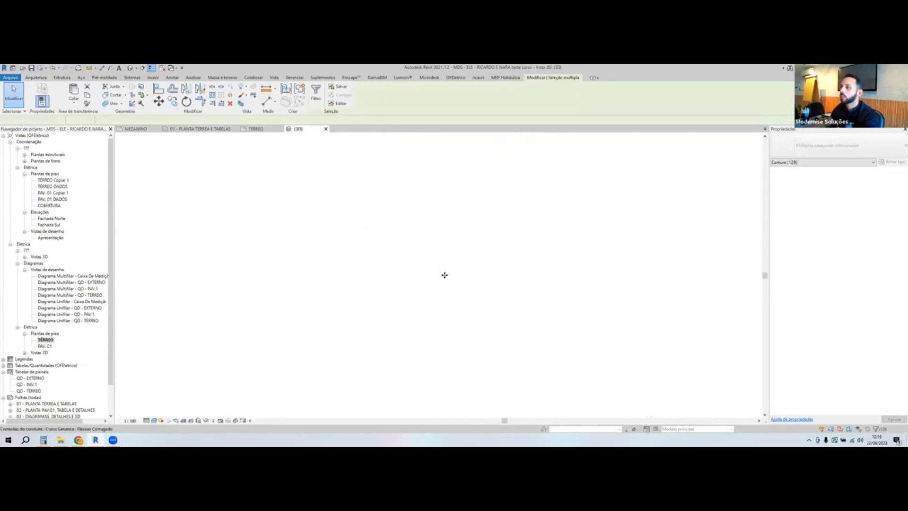
shift+middle_drag(330, 317, 619, 176)
click(600, 209)
shift+middle_drag(598, 209, 768, 429)
click(647, 230)
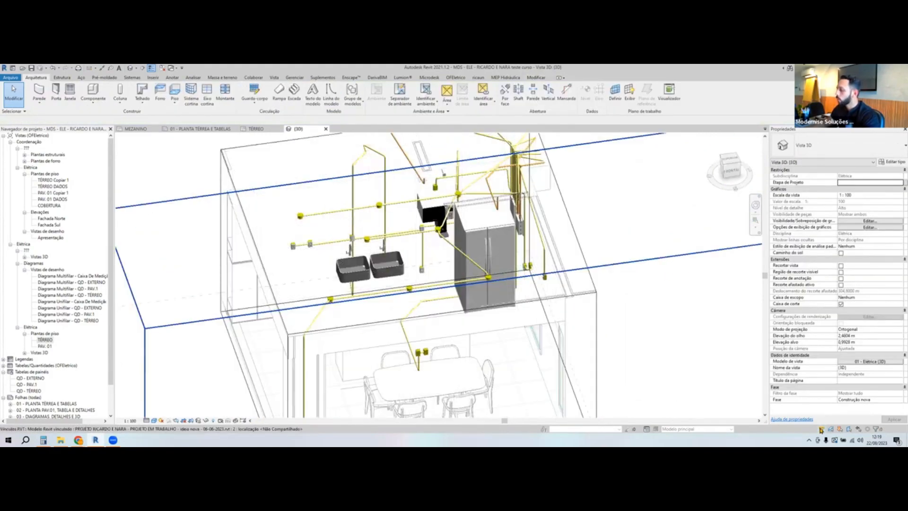
shift+middle_drag(640, 264, 517, 197)
scroll(517, 197, up, 3)
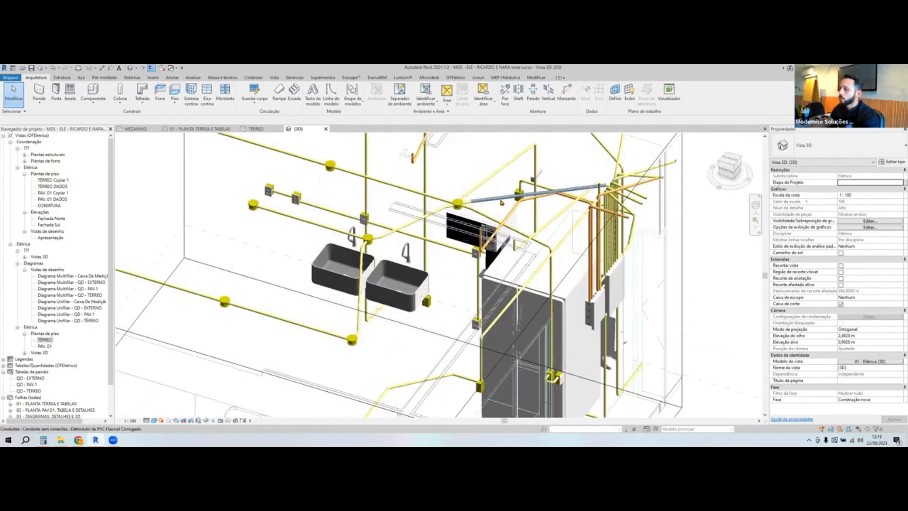
- Remove the view template from the 3D view and set its visual style to Cores consistentes
click(872, 362)
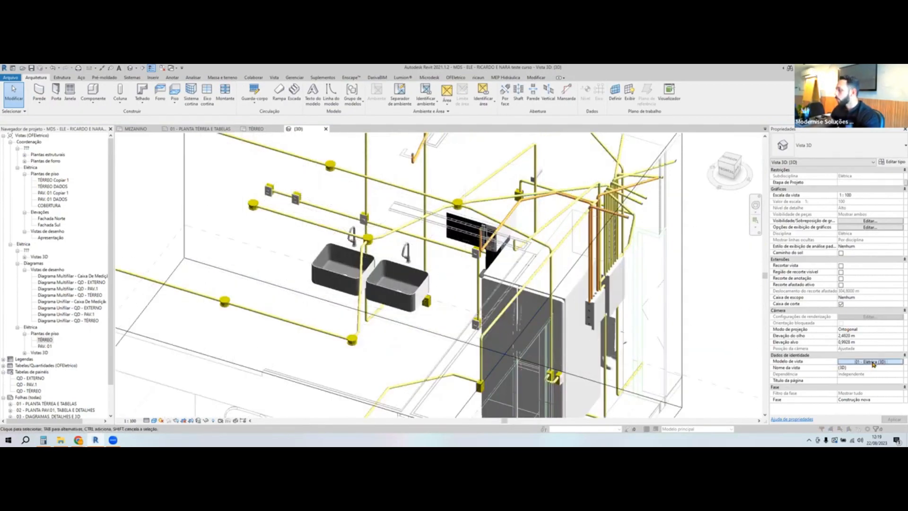
click(515, 168)
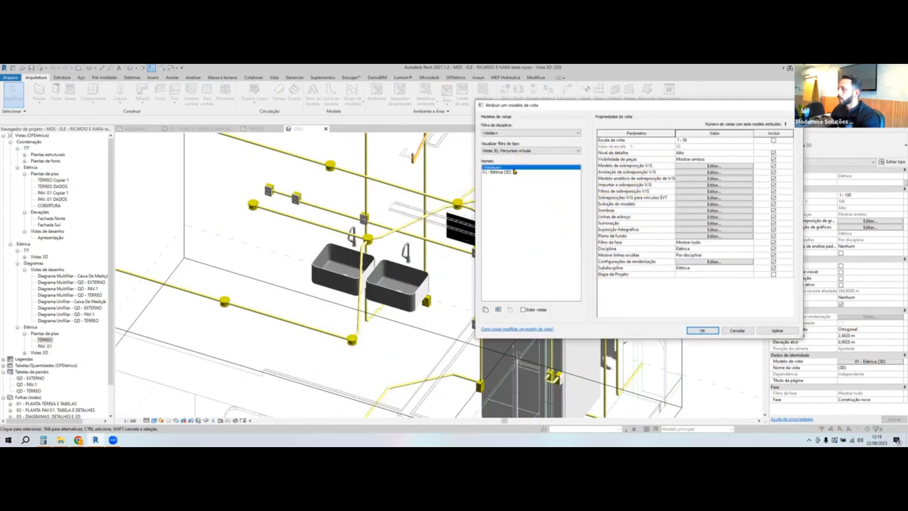
click(703, 331)
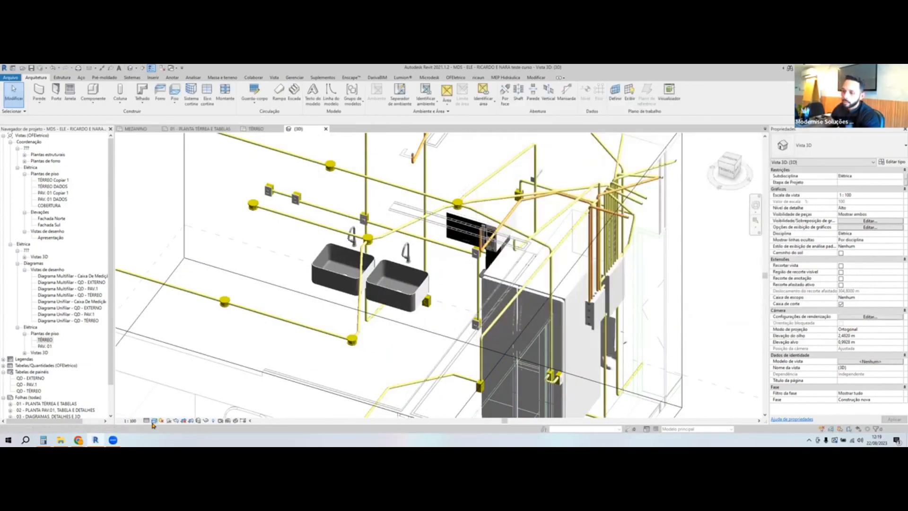
click(154, 421)
click(164, 407)
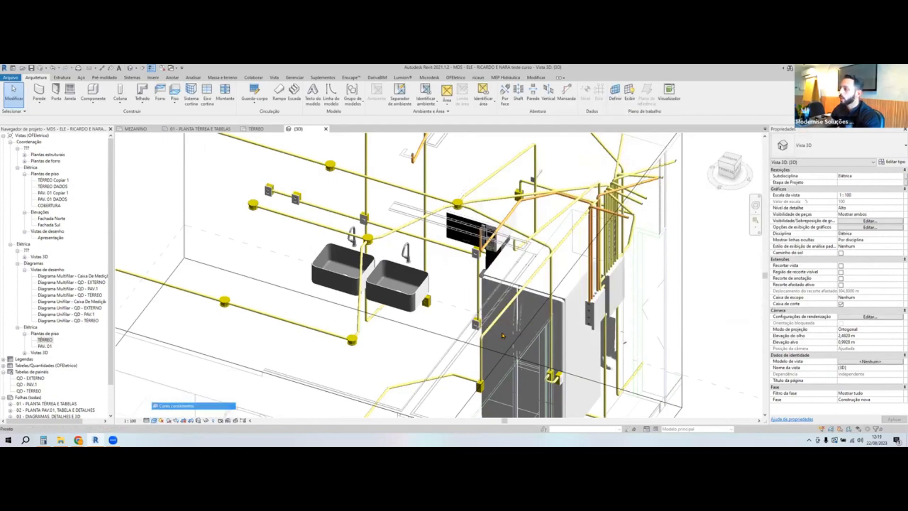
- Delete the conduit running from the ceiling light box above the microwave to the distribution panel
middle_drag(486, 205, 487, 212)
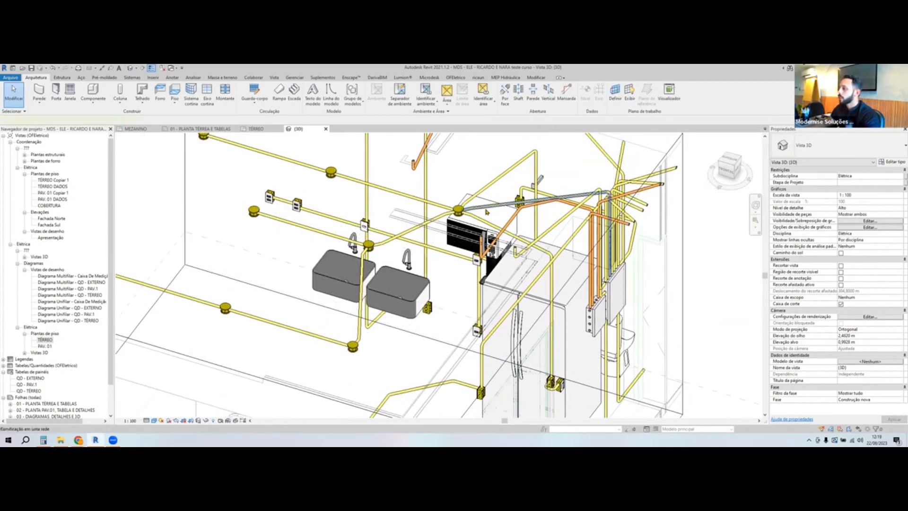
click(486, 212)
key(Delete)
- Set both the ceiling/floor and wall conduit types to Eletroduto de PVC Flexível Corrugado in OFEletrico's Construir Conduites
shift+middle_drag(504, 242, 516, 259)
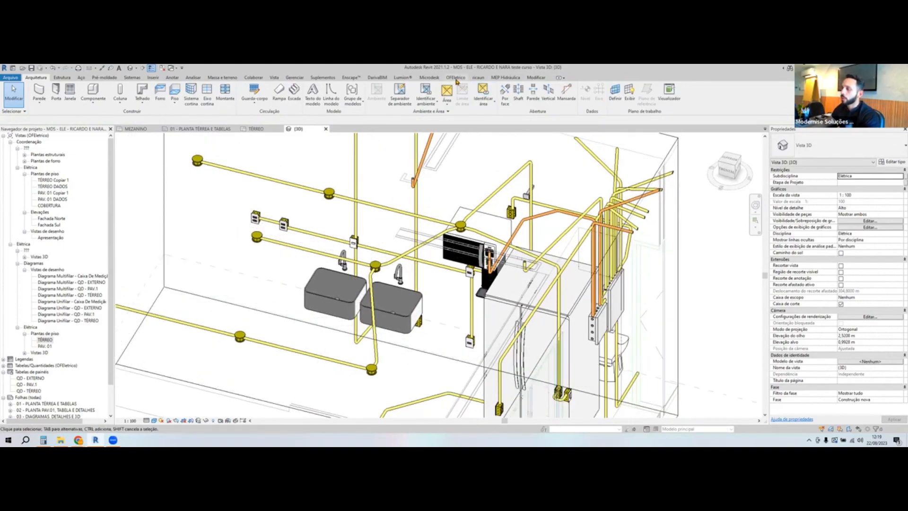
click(455, 77)
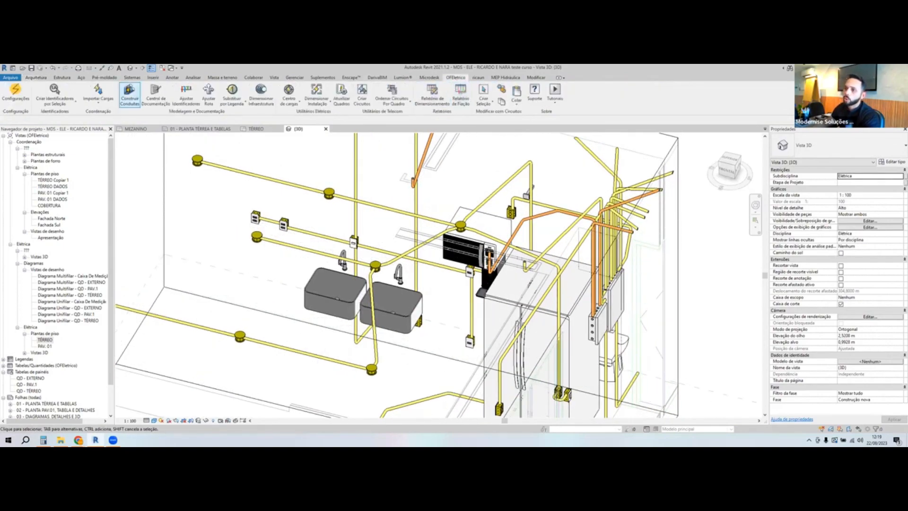
click(128, 91)
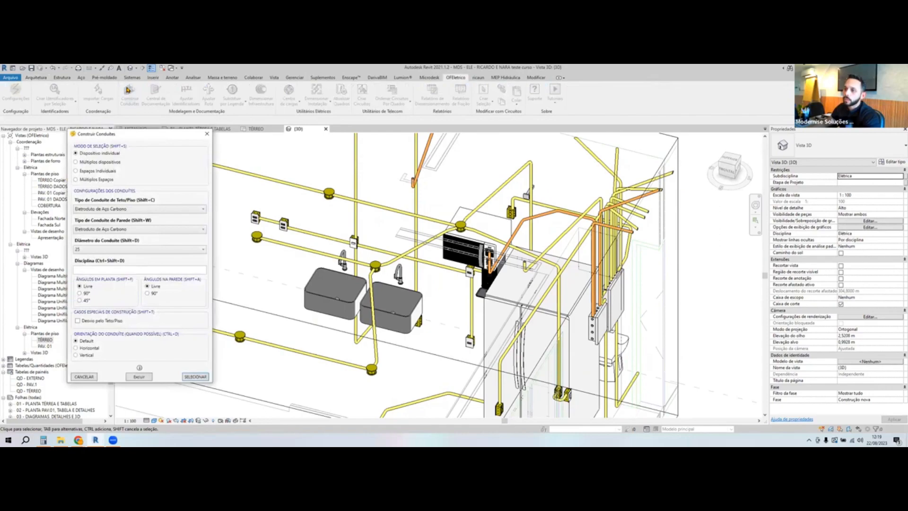
click(133, 209)
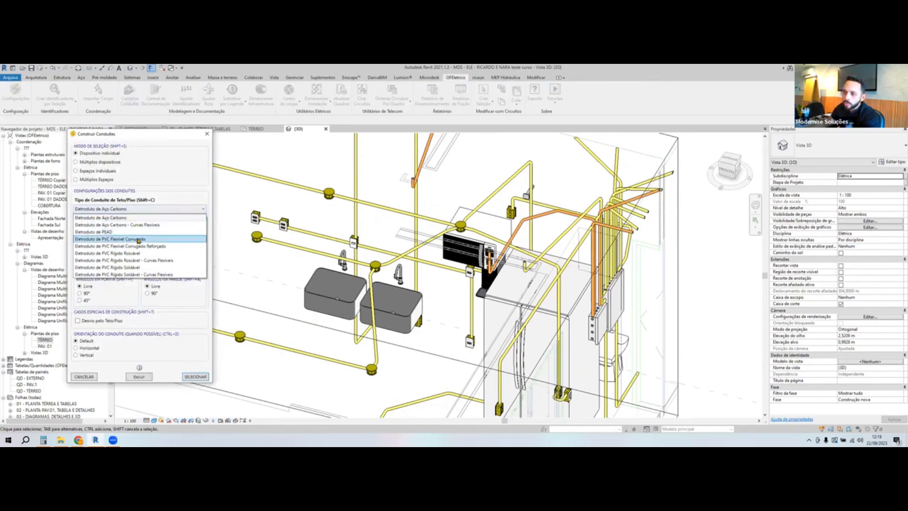
click(138, 239)
click(136, 229)
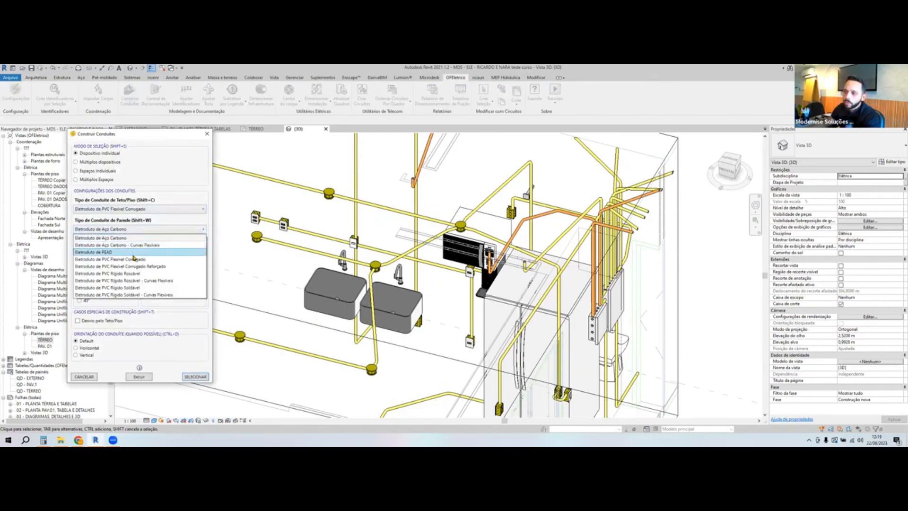
click(133, 259)
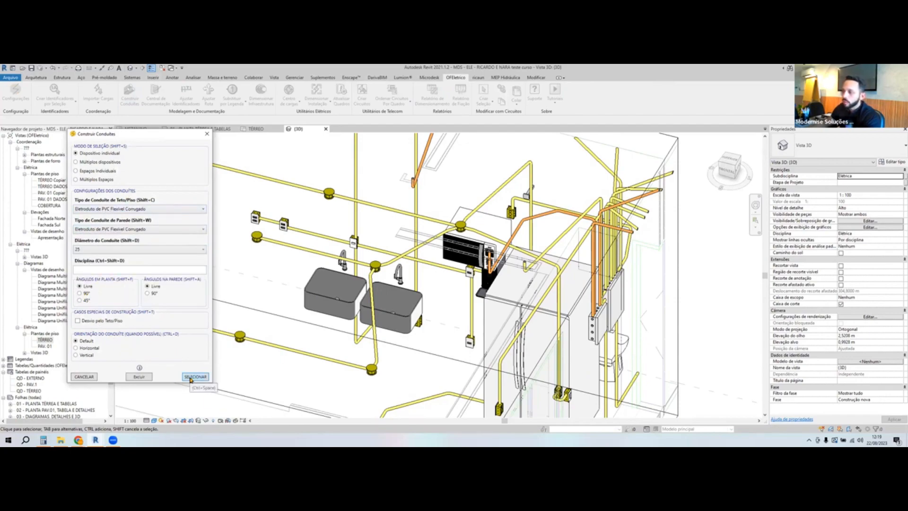
- Build a conduit from the QD - TÉRREO panel to the ceiling light box above the microwave
click(191, 379)
shift+middle_drag(466, 352, 552, 353)
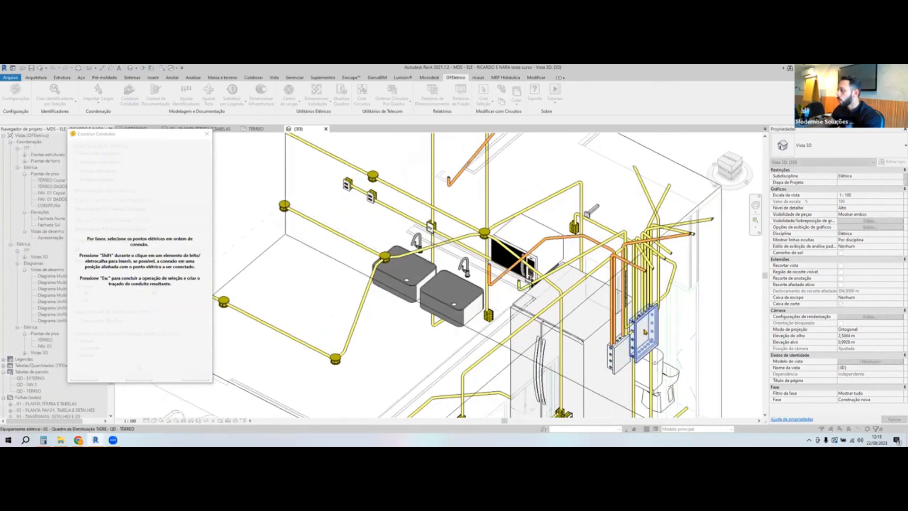
click(645, 330)
click(484, 232)
key(Escape)
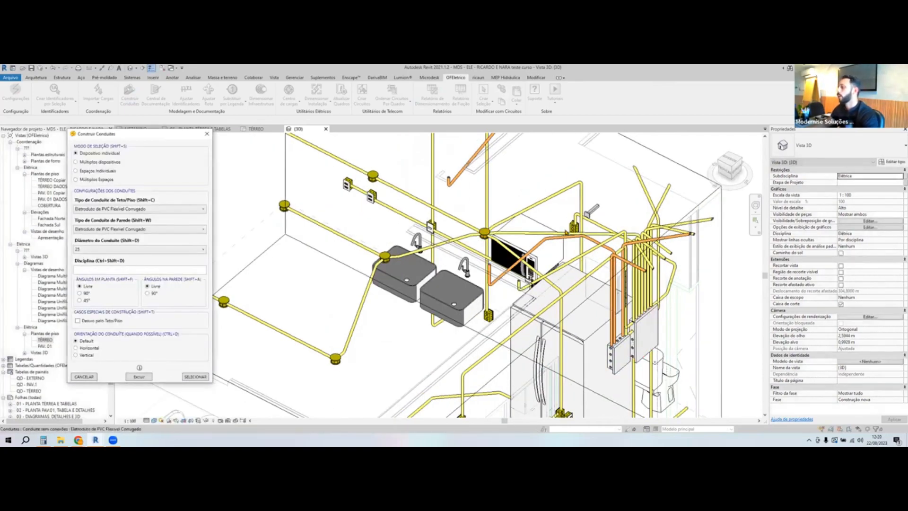
- Delete the three conduit runs linking the light box above the microwave, the one near the sinks, and the next two ceiling boxes
scroll(582, 258, up, 4)
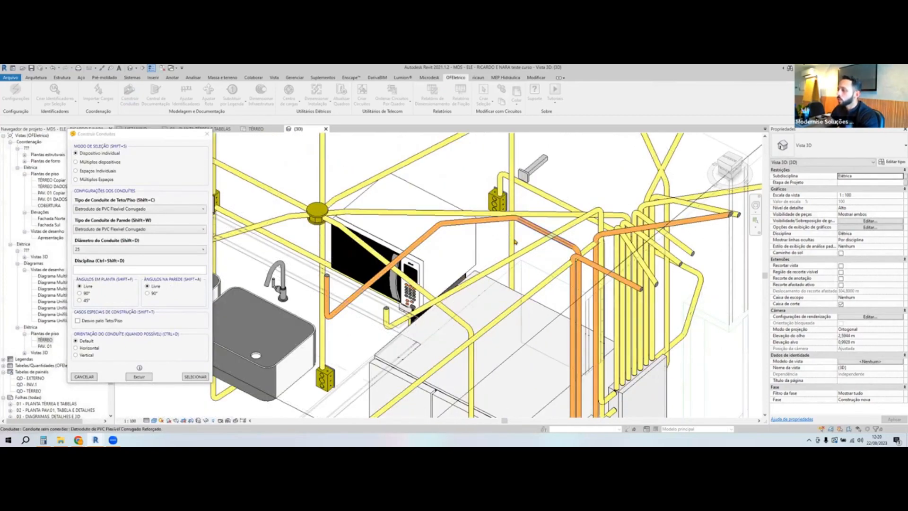
scroll(492, 234, down, 2)
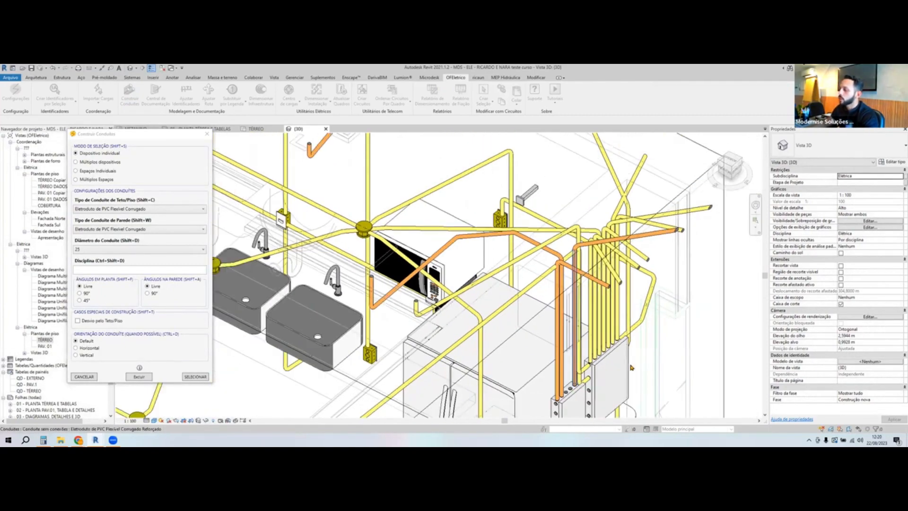
shift+middle_drag(413, 227, 394, 234)
click(394, 235)
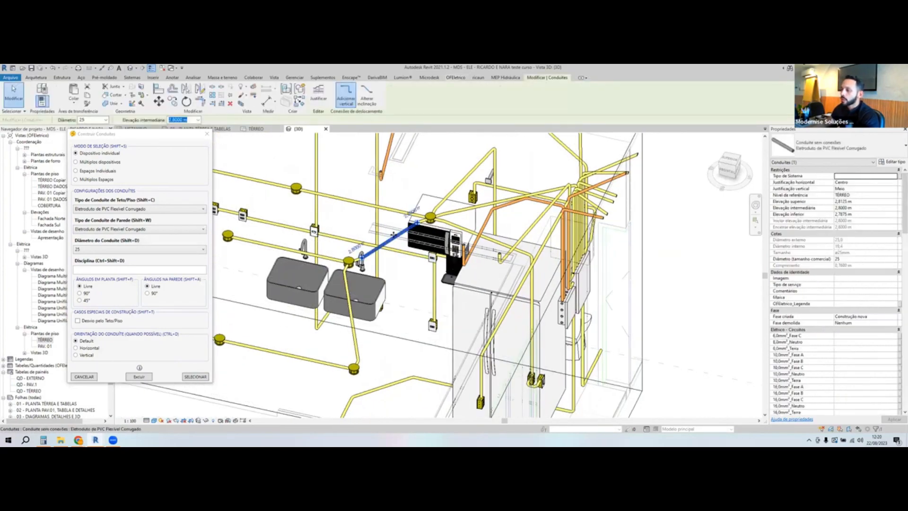
key(Escape)
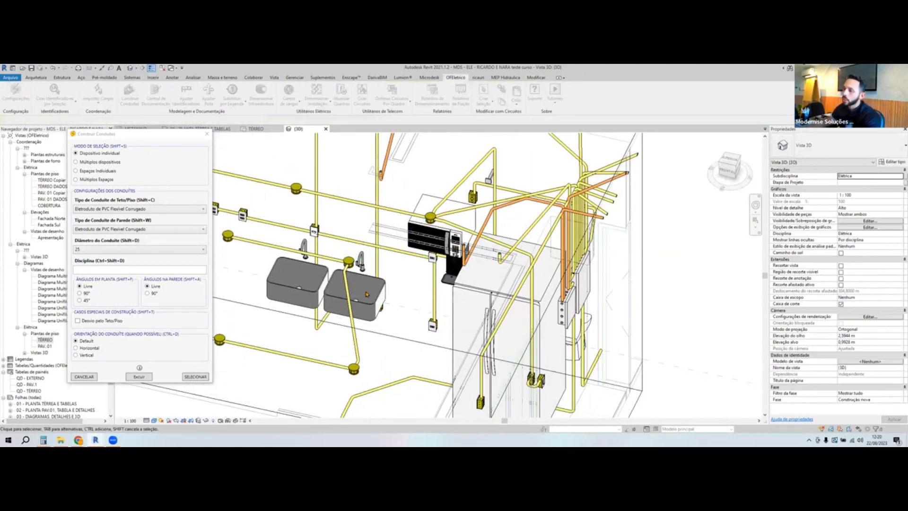
key(Delete)
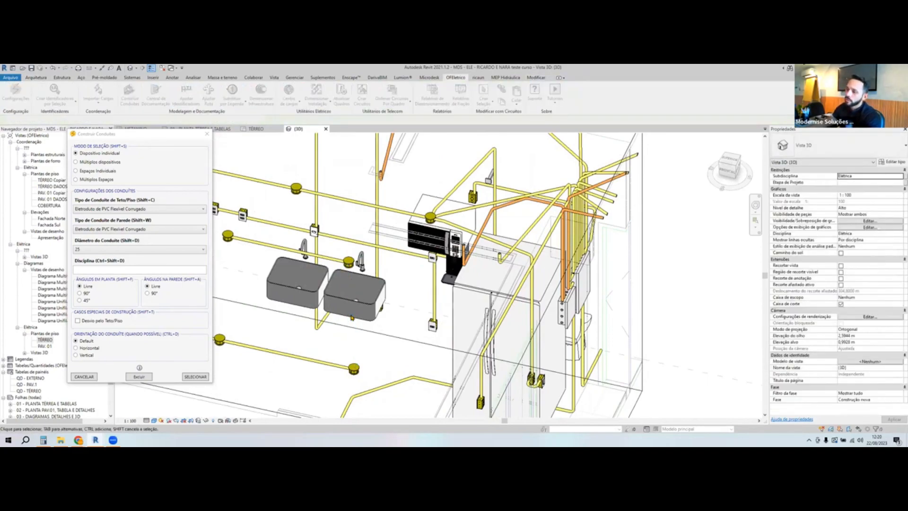
middle_drag(329, 365, 466, 354)
key(Tab)
click(464, 357)
click(462, 363)
click(429, 345)
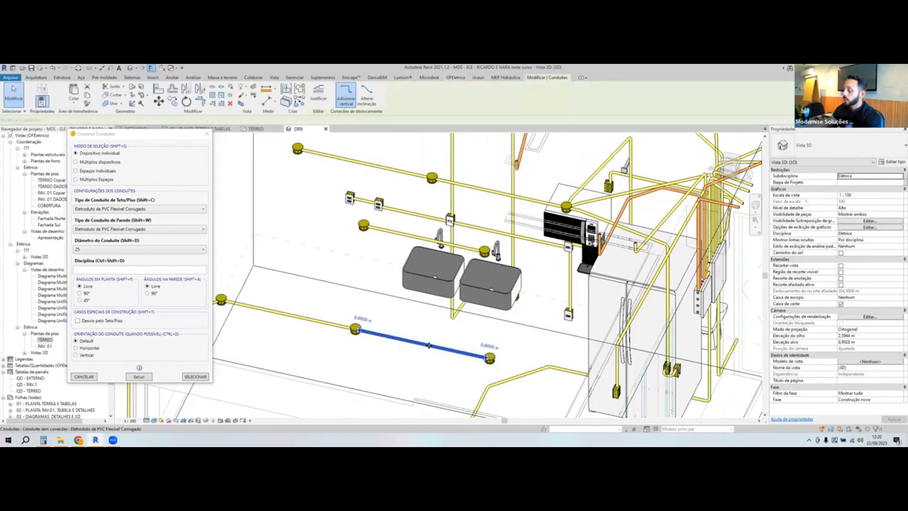
key(Delete)
- Build a continuous conduit run from the light box above the microwave through the three following kitchen ceiling light boxes
shift+middle_drag(429, 346, 355, 314)
click(195, 376)
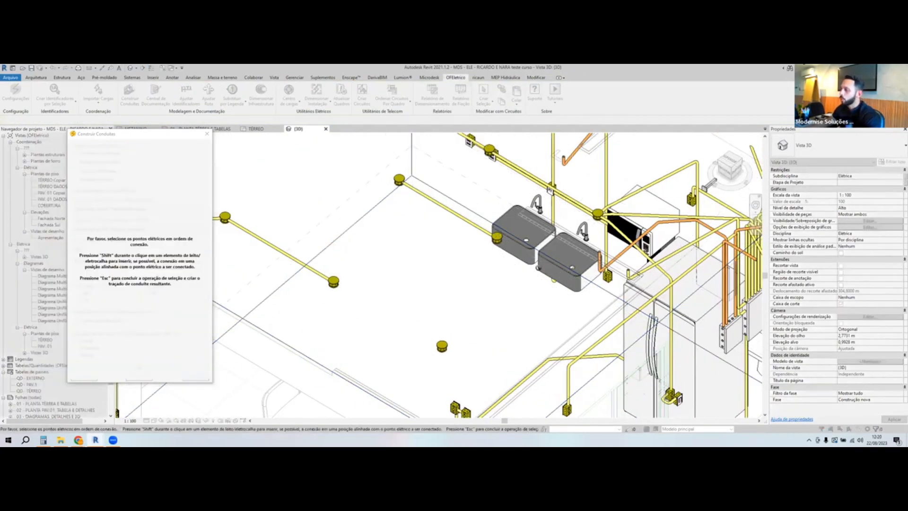
click(596, 215)
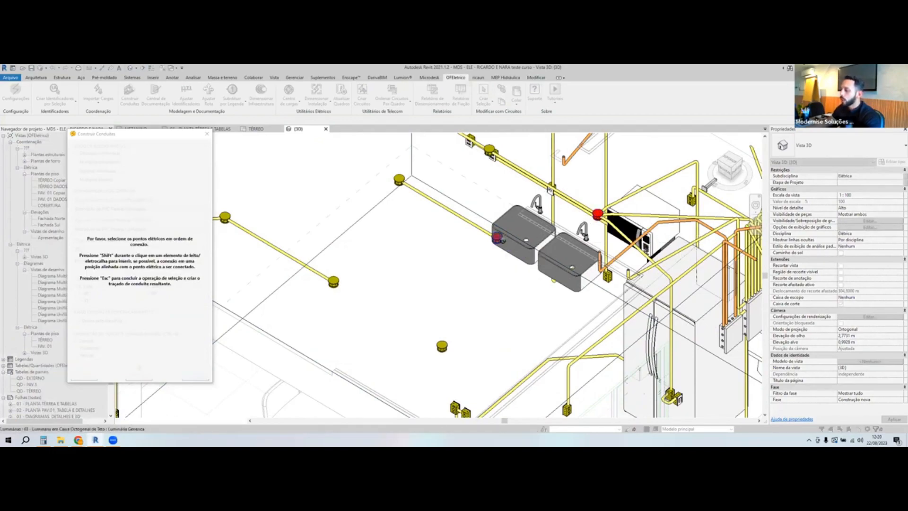
click(442, 346)
click(333, 284)
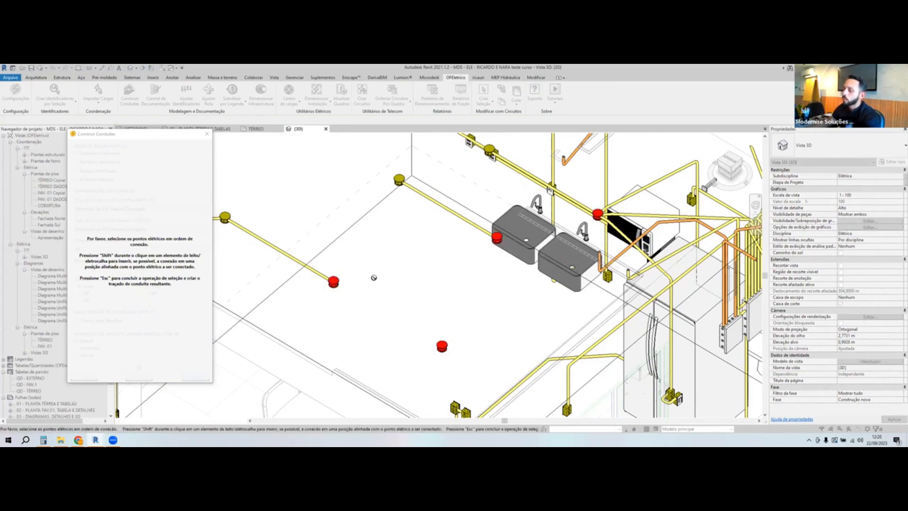
key(Escape)
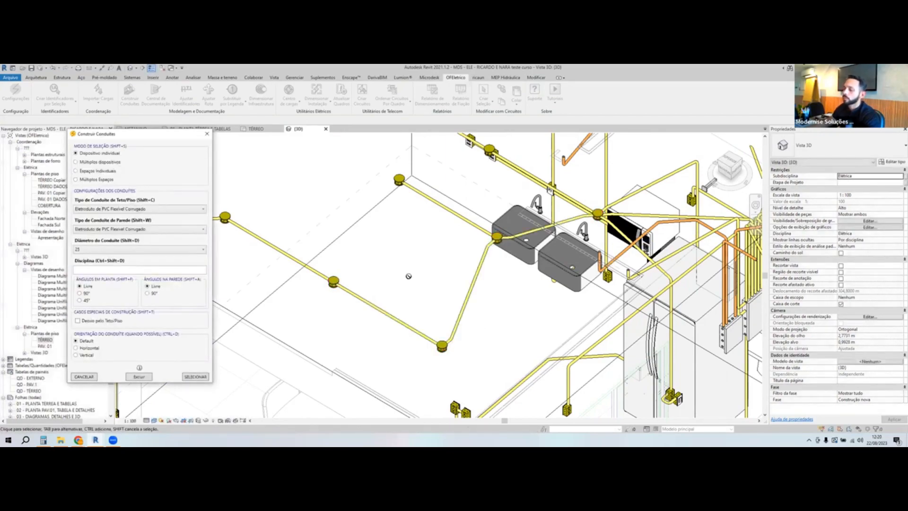
- Turn off the section box (Caixa de corte) of the 3D view to reveal the whole building
shift+middle_drag(409, 276, 416, 202)
middle_drag(338, 287, 407, 266)
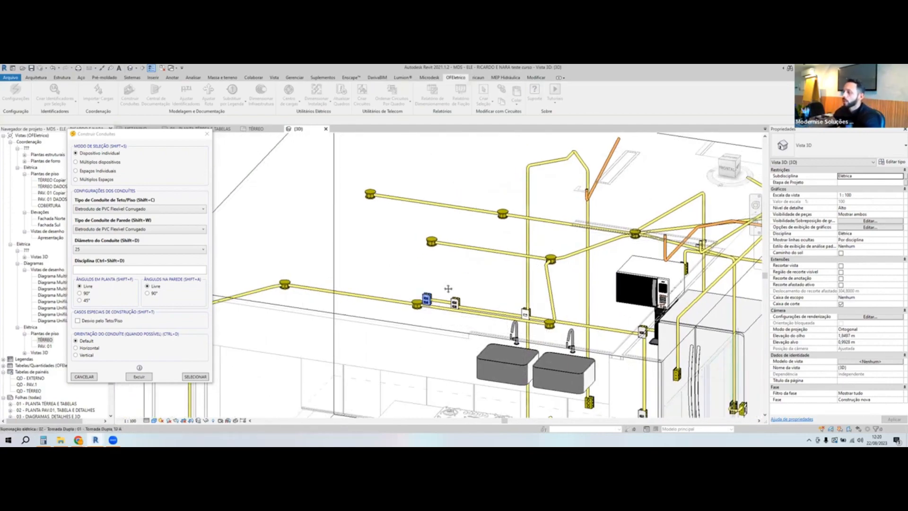
scroll(447, 286, down, 5)
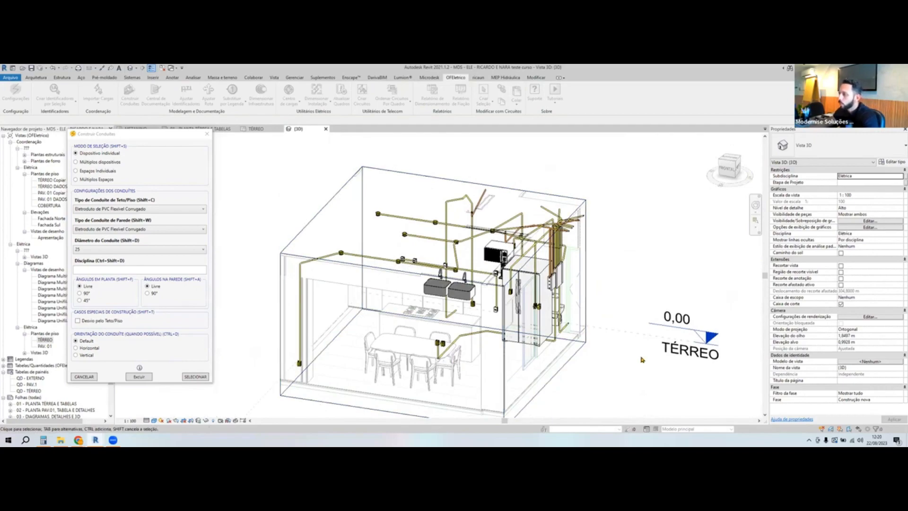
shift+middle_drag(610, 279, 570, 291)
scroll(602, 308, up, 5)
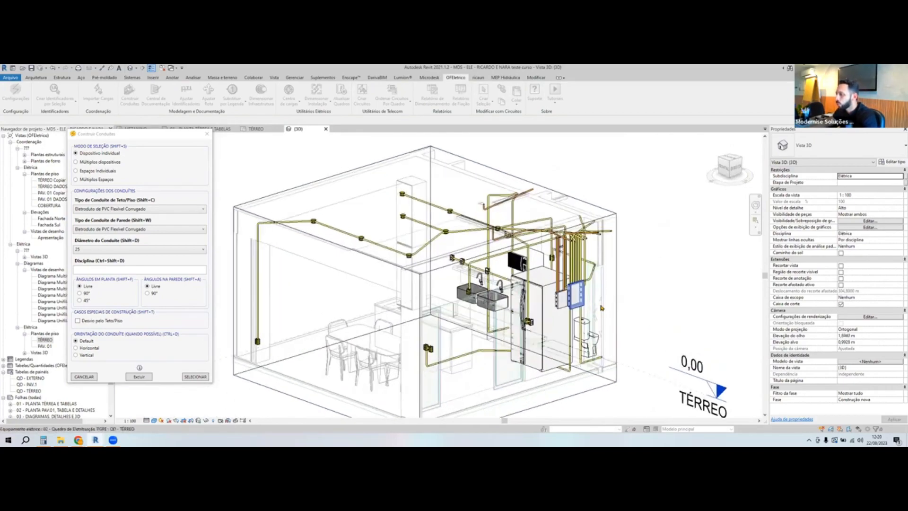
scroll(626, 312, down, 3)
click(842, 305)
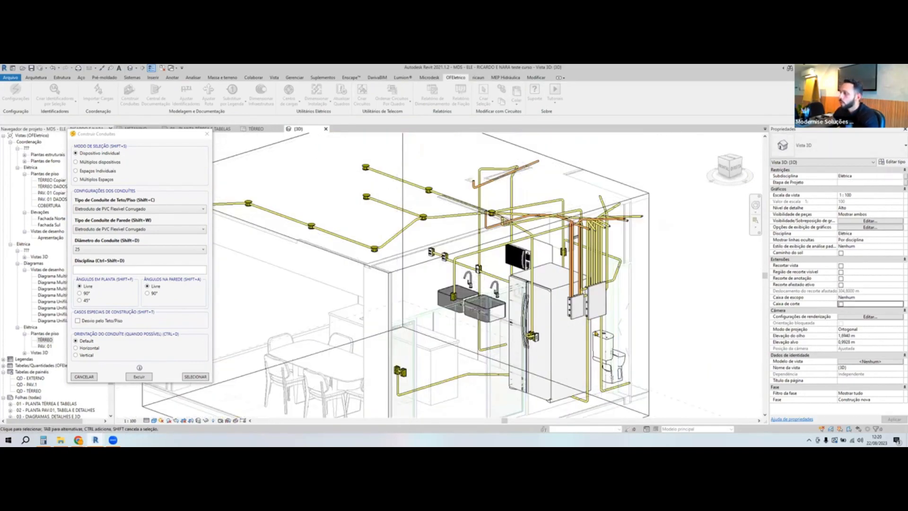
- Examine the conduit network of the whole house in 3D and close the Construir Conduites dialog
scroll(416, 369, down, 3)
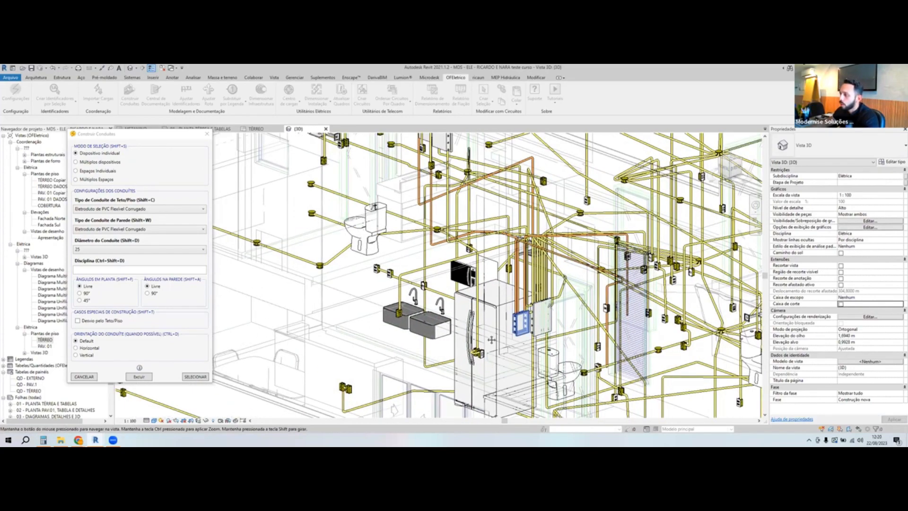
shift+middle_drag(530, 300, 452, 338)
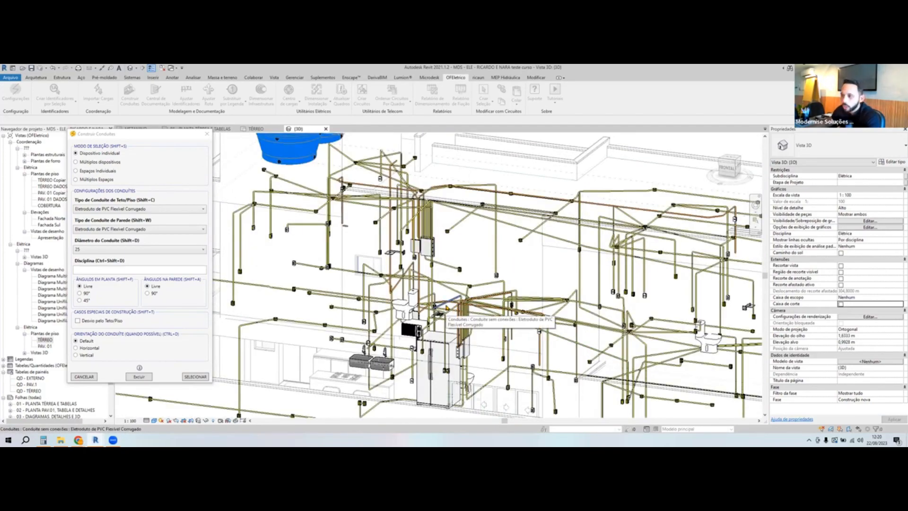
middle_drag(426, 250, 449, 249)
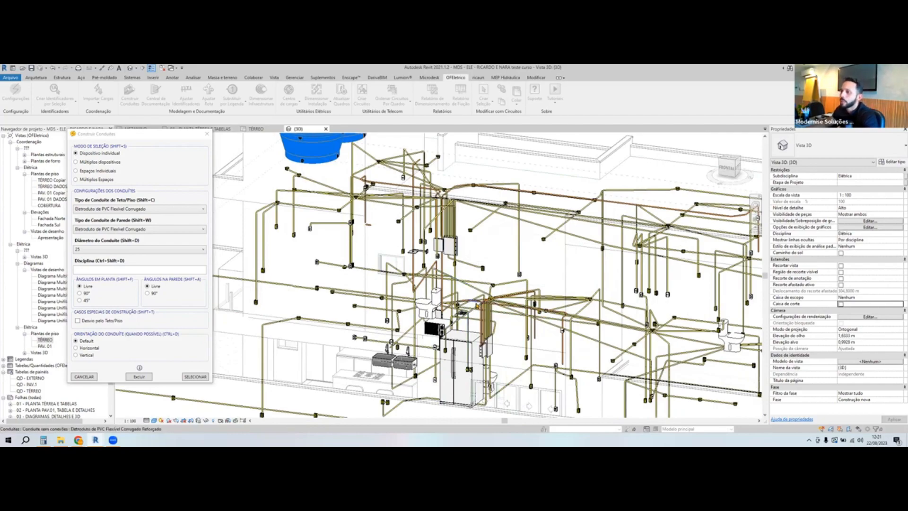
scroll(475, 300, down, 1)
scroll(489, 267, down, 1)
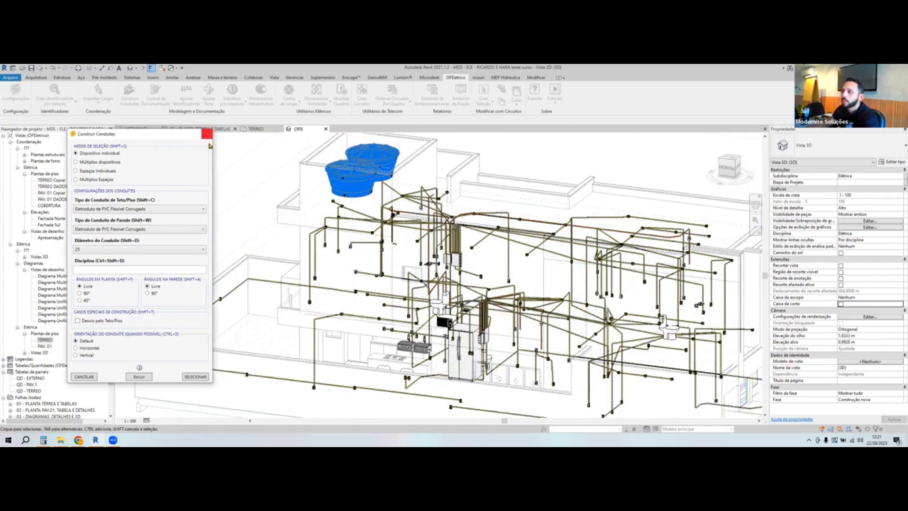
click(205, 134)
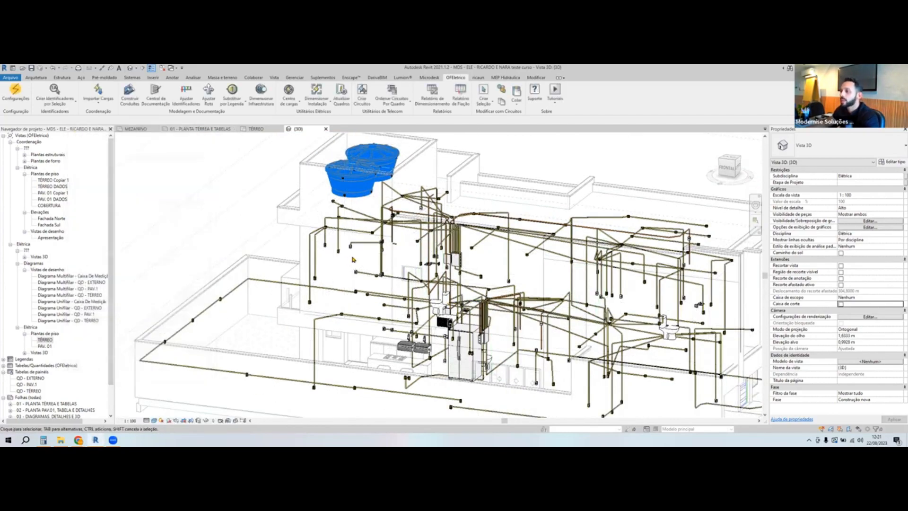
- Look over the TÉRREO floor plan and open the QD - TÉRREO panel schedule
click(260, 132)
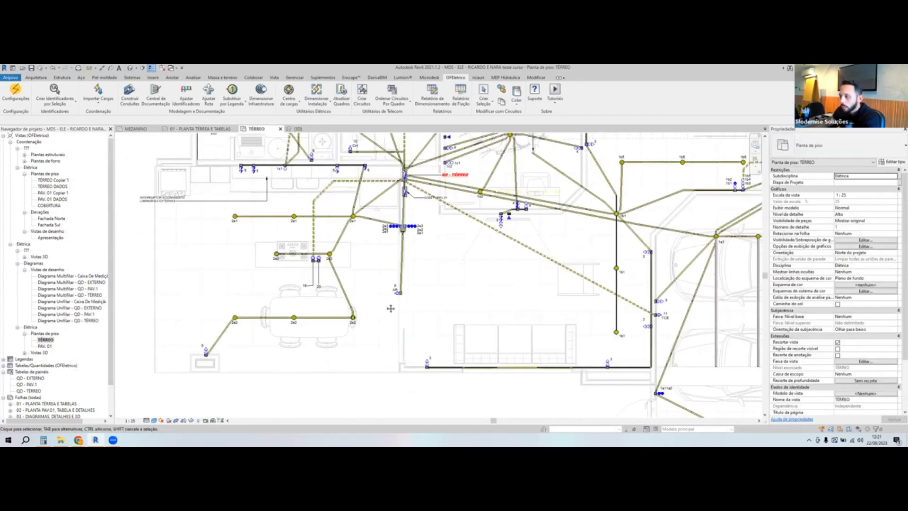
middle_drag(391, 309, 405, 321)
scroll(463, 366, down, 1)
middle_drag(451, 368, 443, 405)
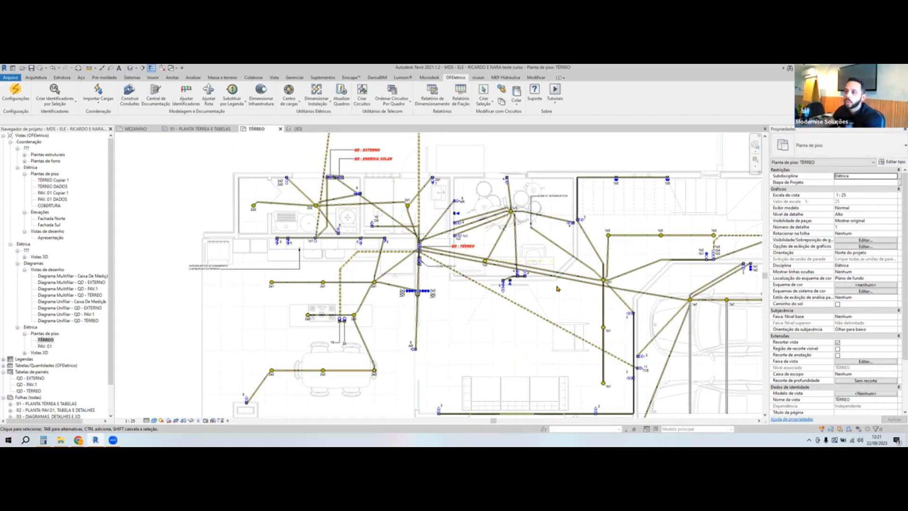
scroll(81, 349, down, 2)
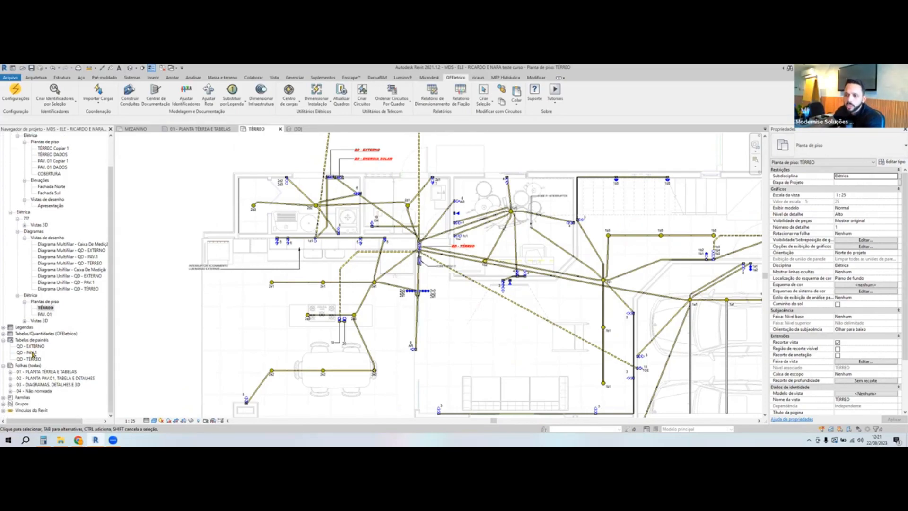
double_click(35, 359)
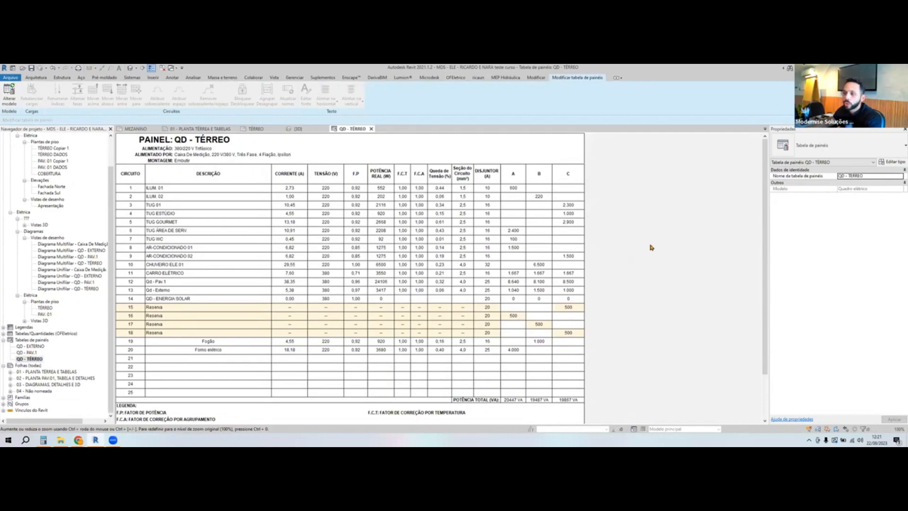
- Review the TUG ESTÚDIO, TUG GOURMET, TUG ÁREA DE SERV., TUG WC, Forno elétrico and Fogão circuits in the panel schedule
click(189, 214)
click(193, 222)
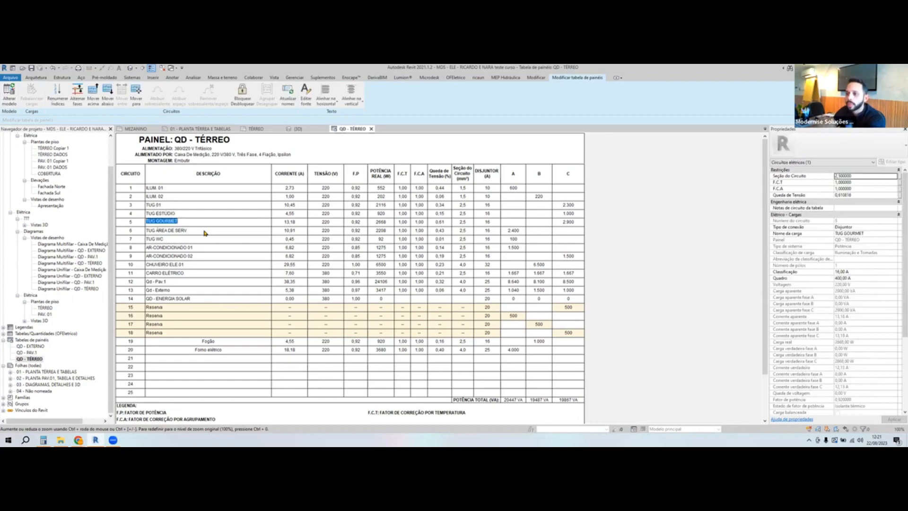
click(203, 230)
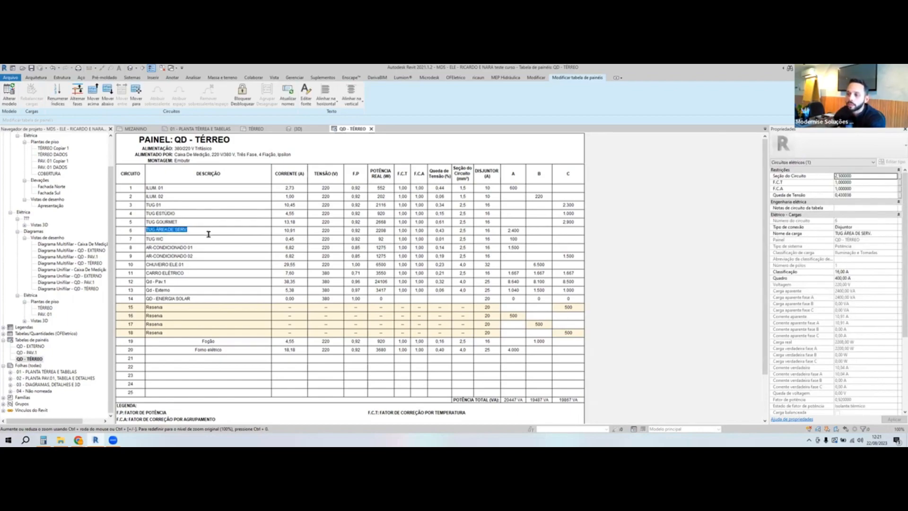
click(206, 241)
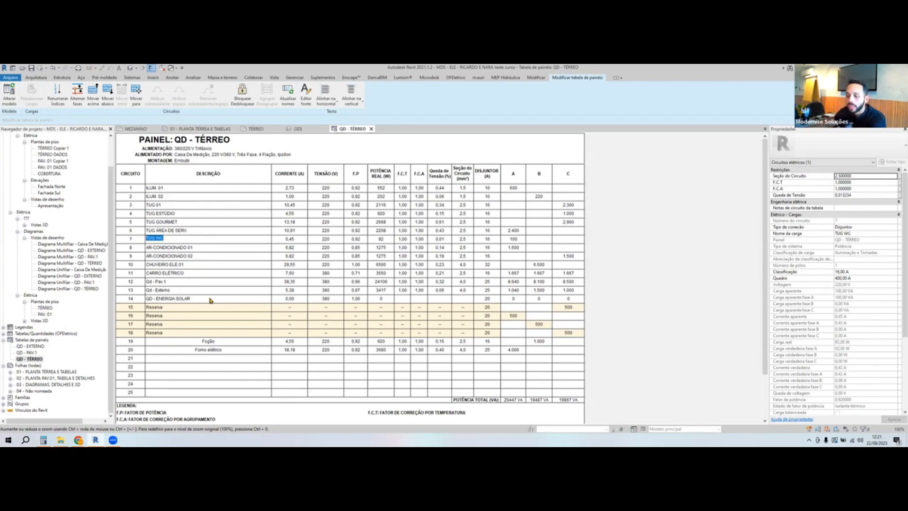
click(238, 350)
click(244, 343)
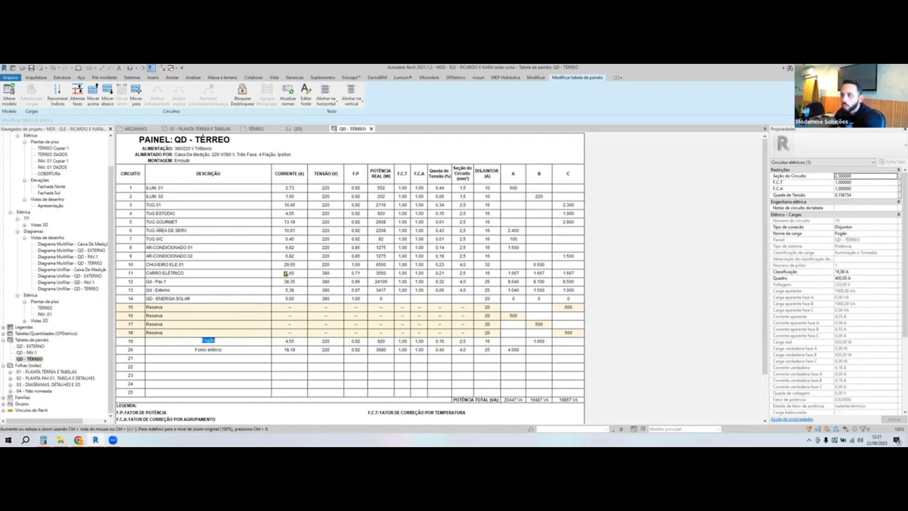
- Run Central de Documentação for the QD - TÉRREO panel from the TÉRREO plan and continue despite the unresolved routing warnings
click(260, 131)
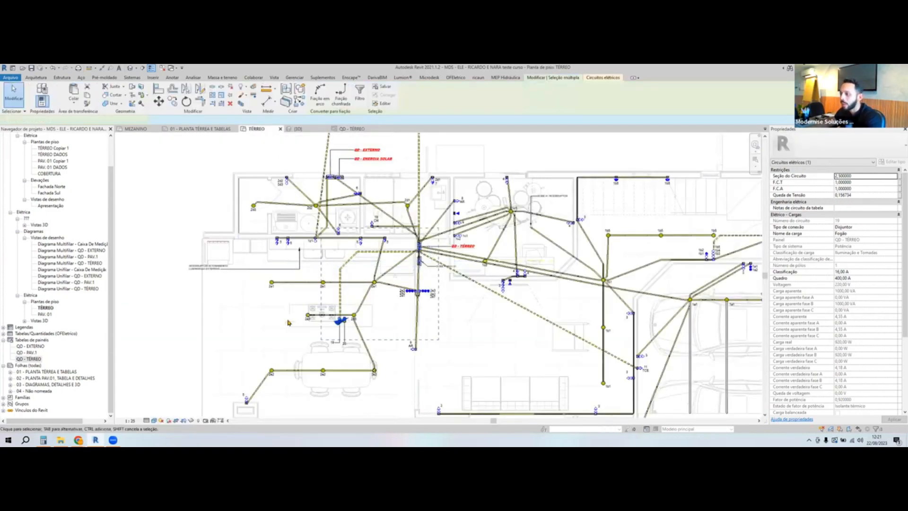
middle_drag(438, 312, 383, 287)
click(429, 313)
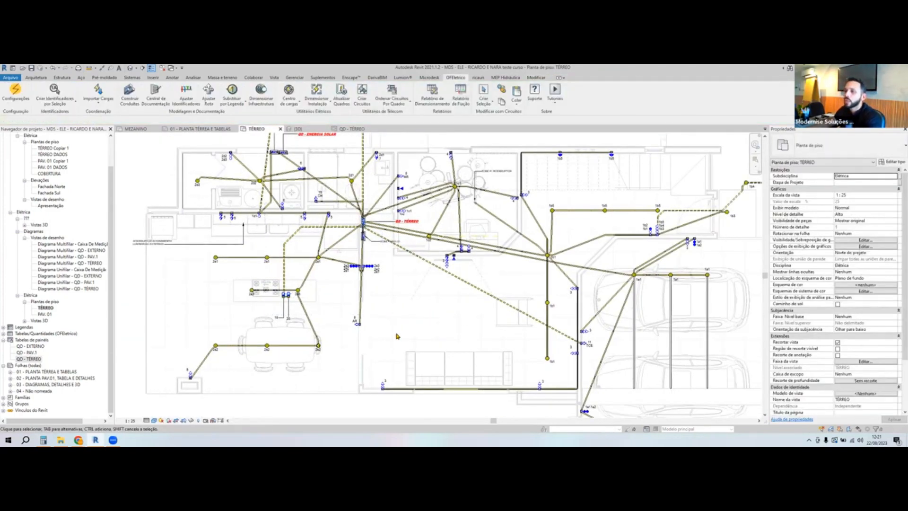
middle_drag(427, 306, 421, 315)
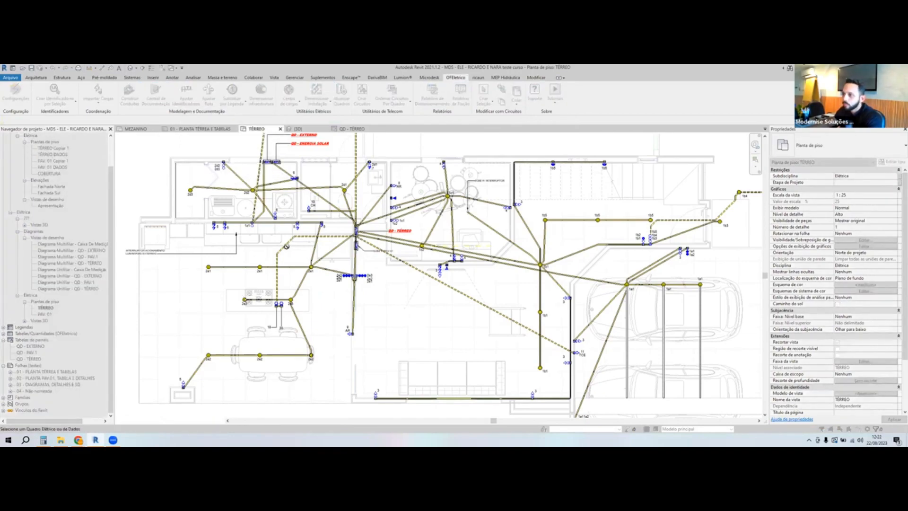
scroll(318, 225, up, 4)
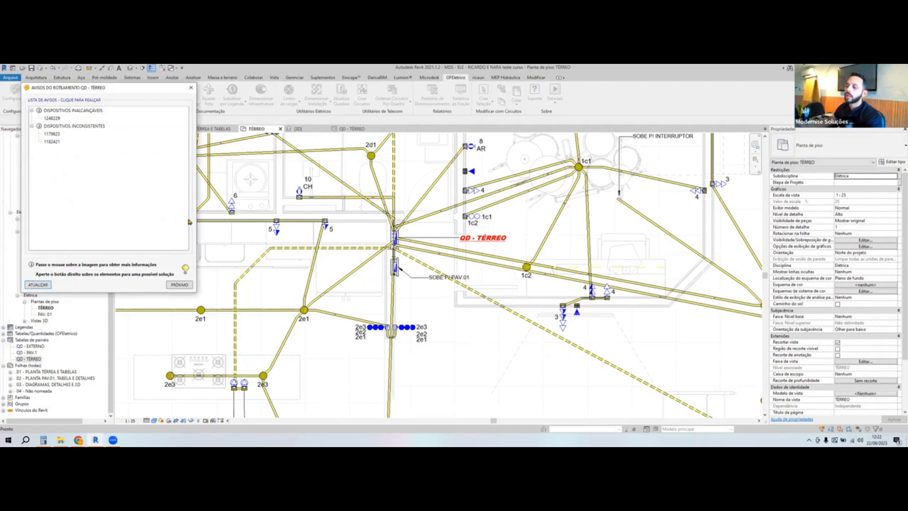
scroll(365, 277, down, 1)
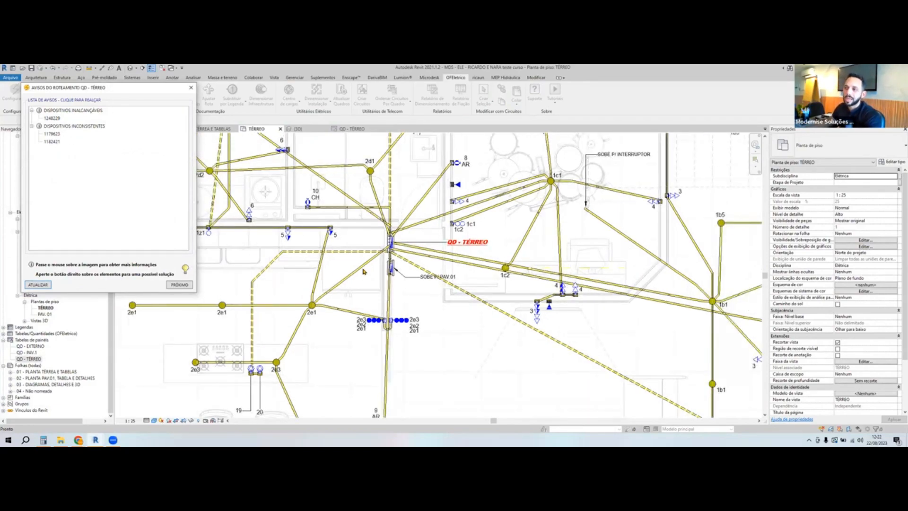
click(174, 285)
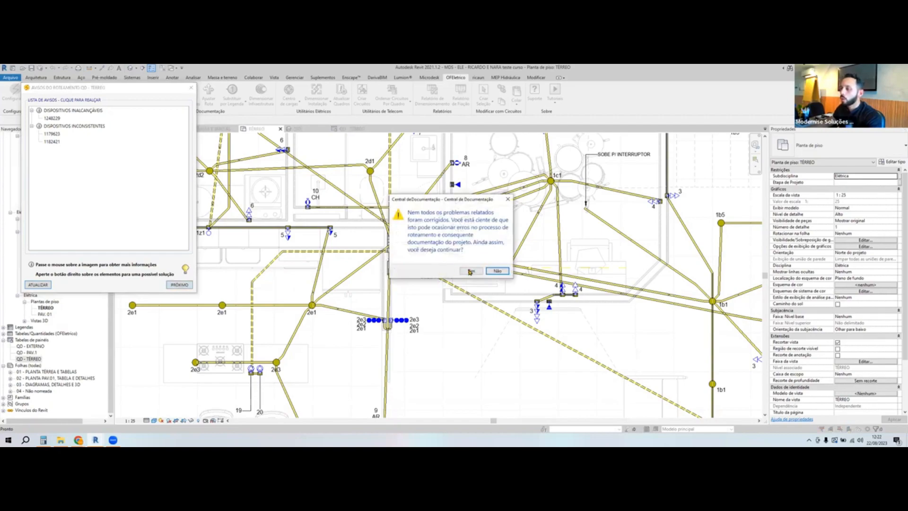
click(470, 272)
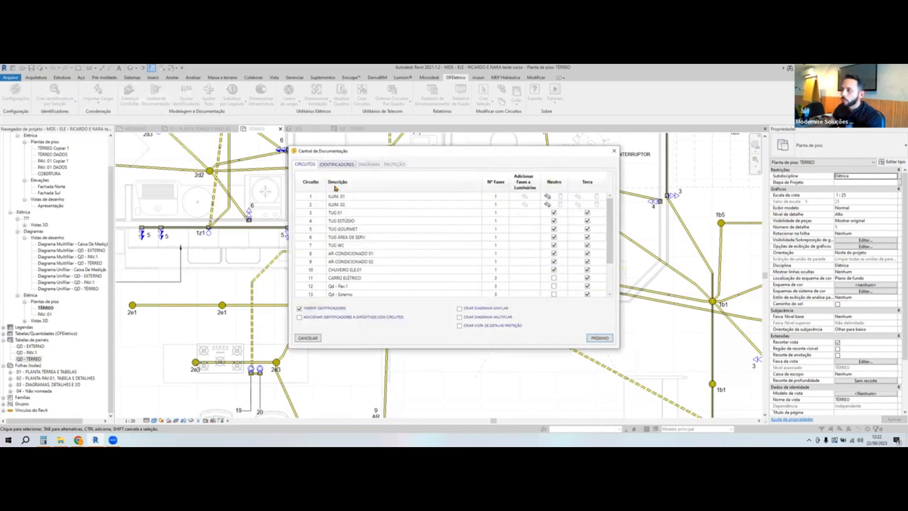
- Add the earth conductor (Terra) to the luminaires of circuits ILUM. 01 and ILUM. 02
click(576, 197)
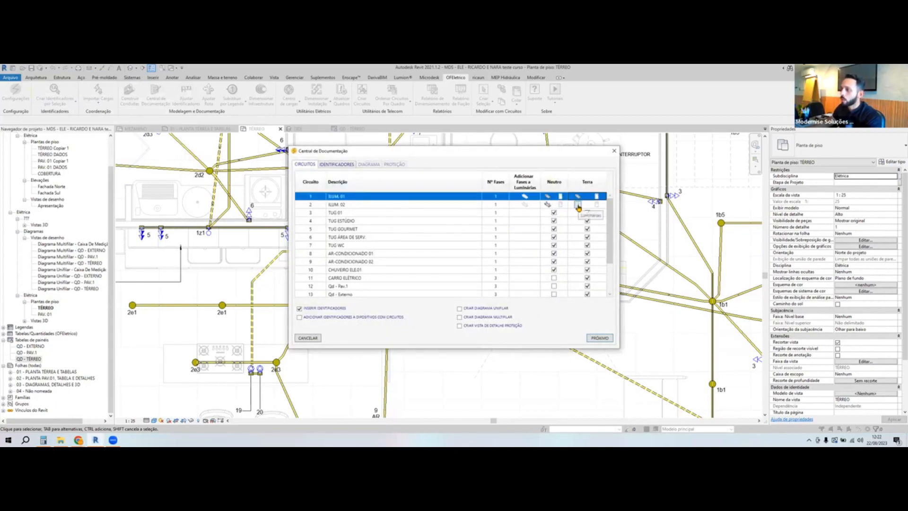
click(577, 204)
scroll(611, 229, down, 3)
scroll(612, 229, up, 3)
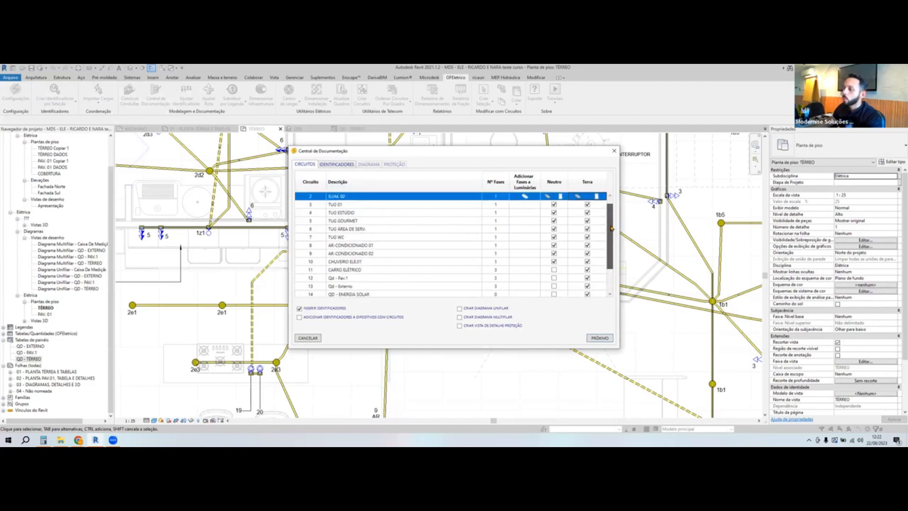
- Enable creation of the single-line diagram, multi-line diagram and protection detail view, and proceed to the identifier settings
click(488, 308)
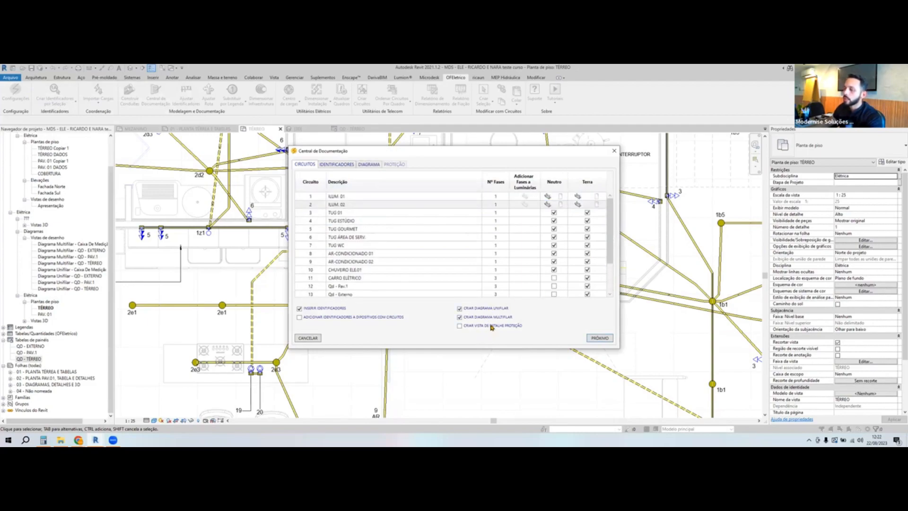
click(491, 326)
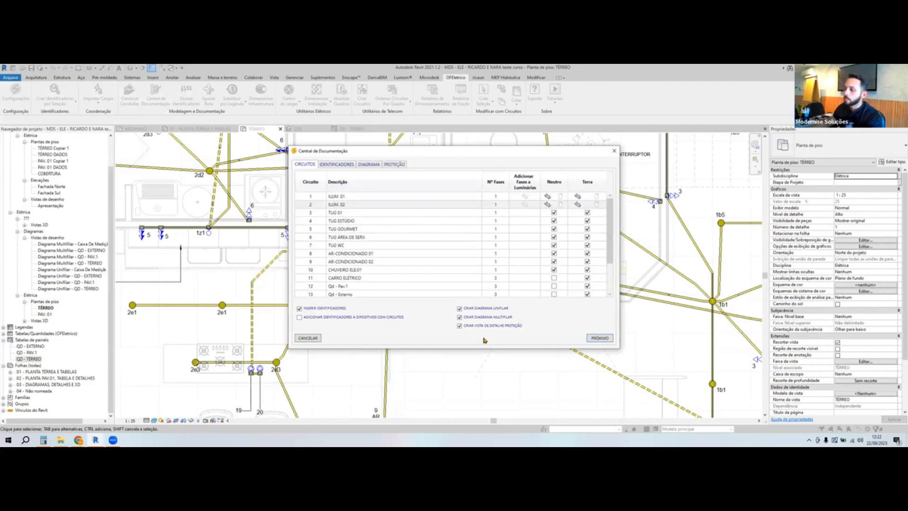
click(600, 338)
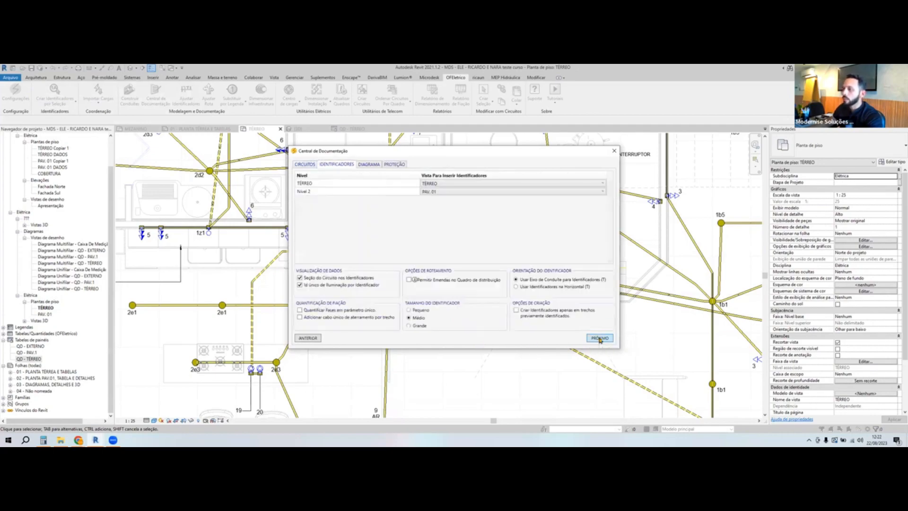
- Choose the TÉRREO view for inserting the TÉRREO level's identifiers and proceed to the diagram settings
click(463, 184)
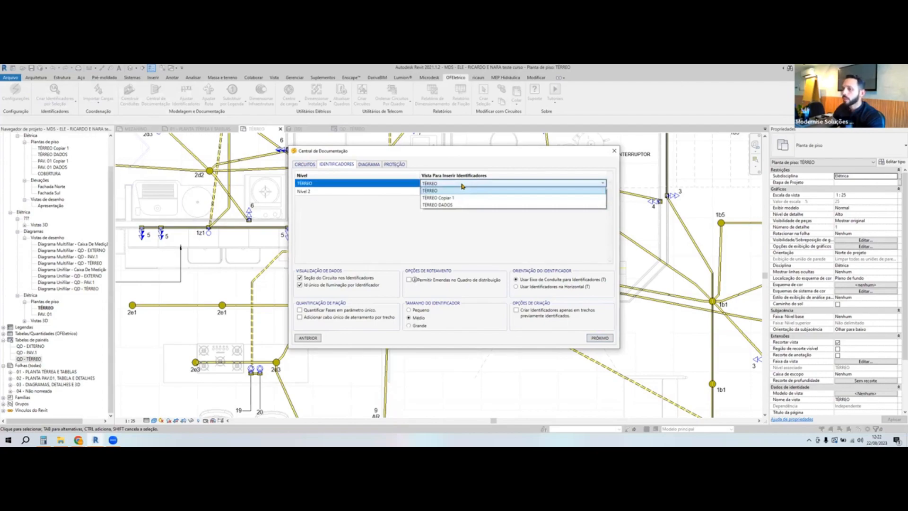
click(462, 190)
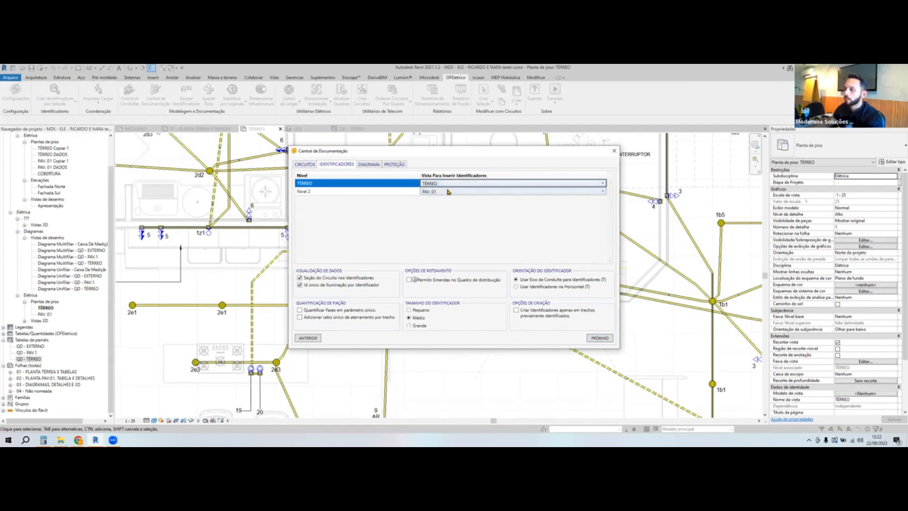
click(599, 338)
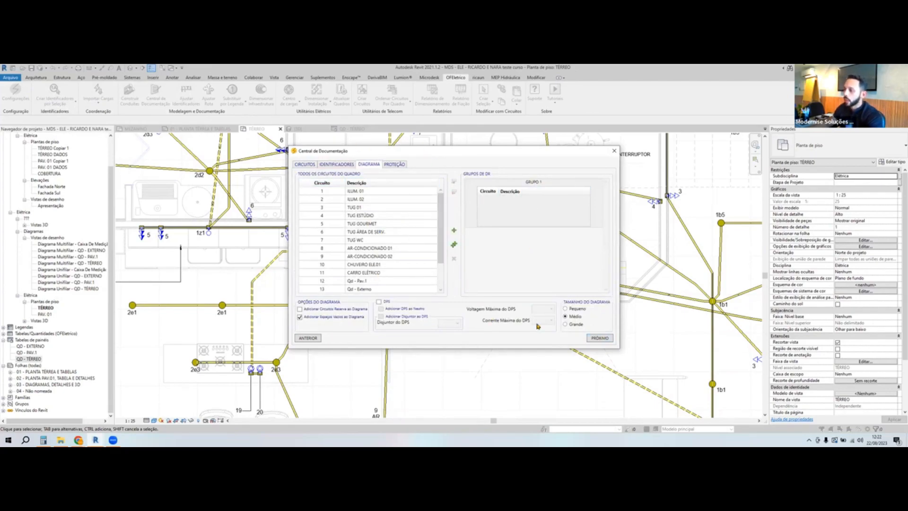
- Set the protection detail to 24 breakers per line with neutral and earth busbars, and generate the panel documentation
click(395, 164)
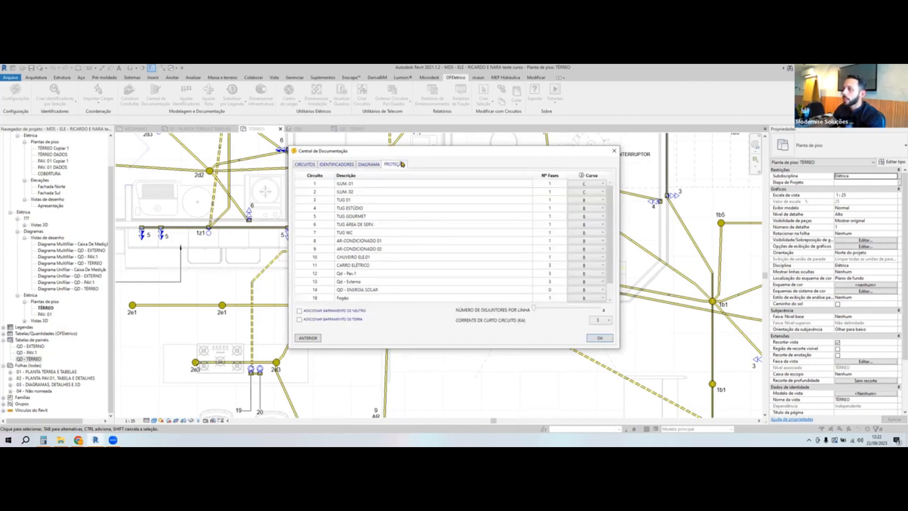
drag(536, 310, 604, 313)
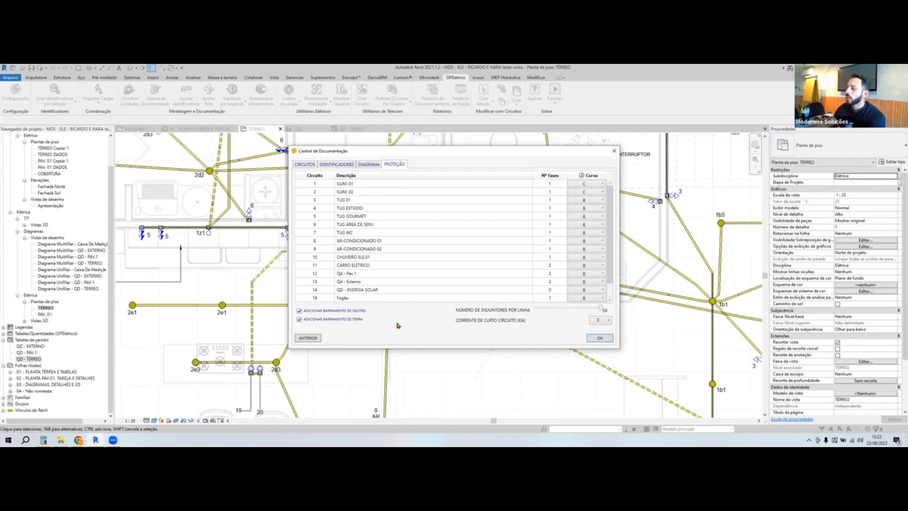
click(601, 339)
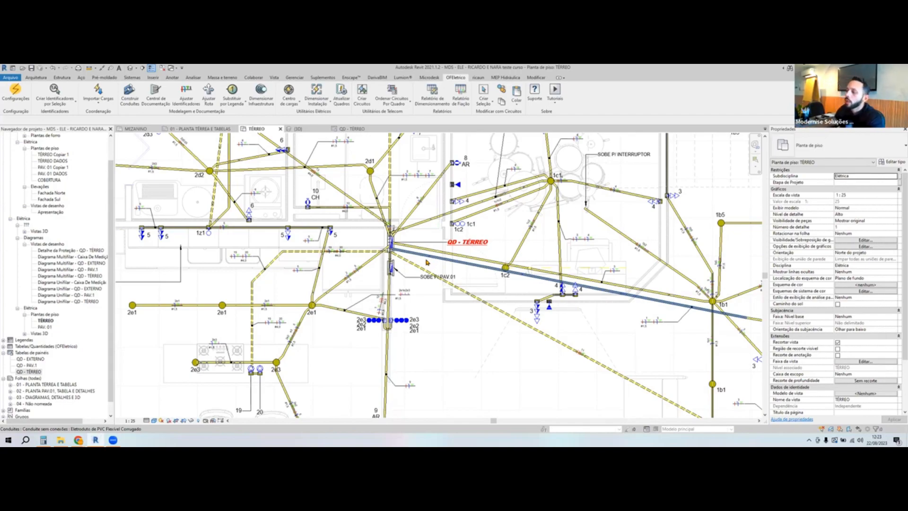
- Examine the generated wiring identifiers along the ground-floor conduits, from QD - TÉRREO to the living, dining and garage areas
middle_drag(635, 329, 454, 289)
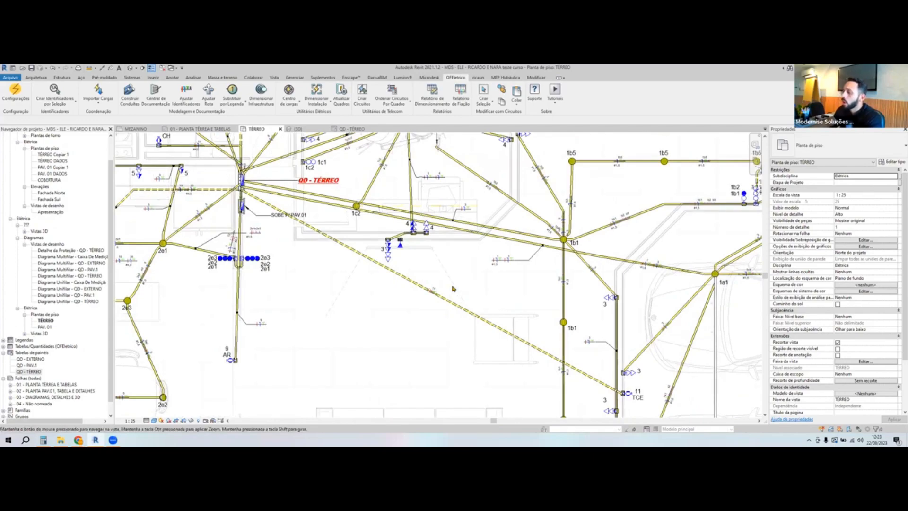
scroll(453, 289, up, 4)
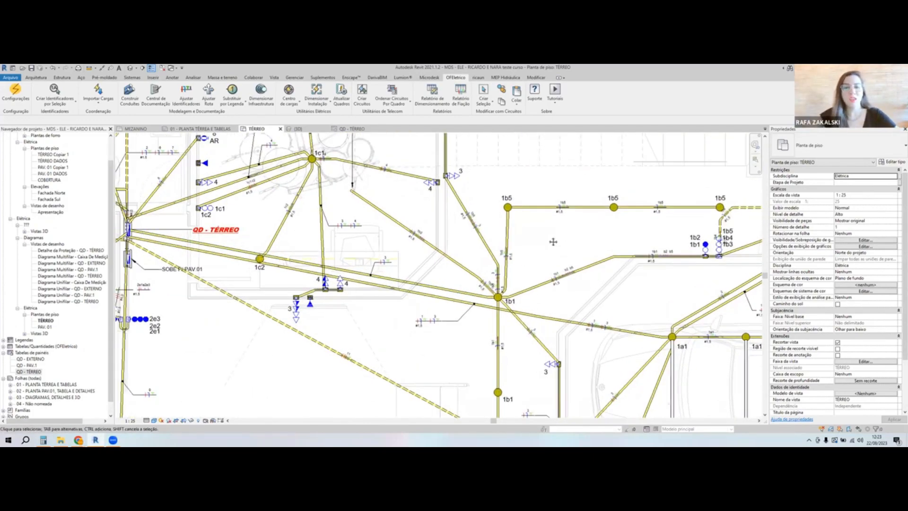
scroll(444, 285, down, 2)
middle_drag(549, 260, 495, 273)
scroll(454, 278, down, 1)
middle_drag(338, 321, 441, 271)
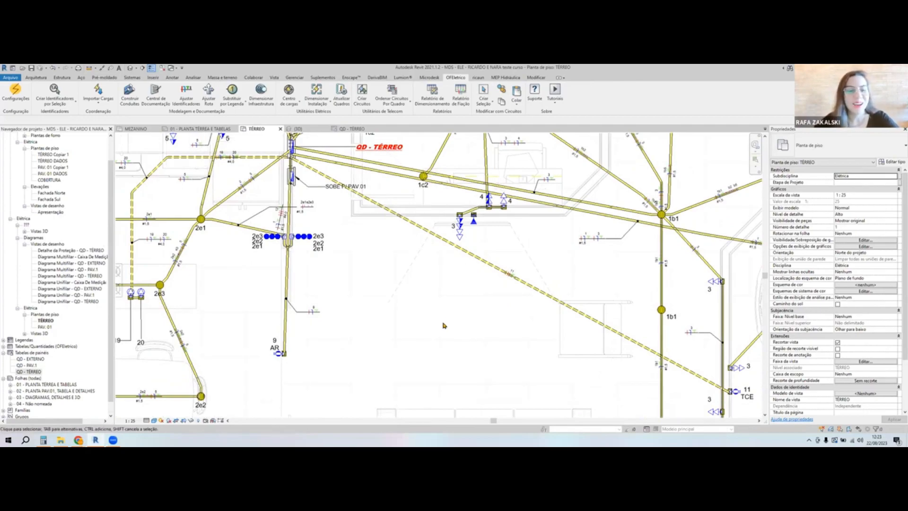
middle_drag(428, 323, 476, 269)
scroll(424, 294, down, 2)
middle_drag(425, 293, 510, 218)
scroll(509, 218, down, 1)
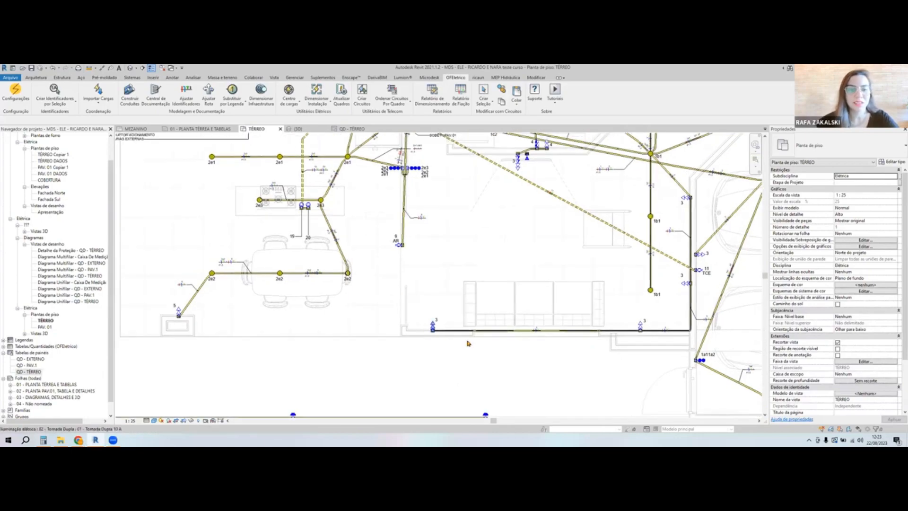
middle_drag(584, 258, 466, 313)
middle_drag(457, 258, 425, 312)
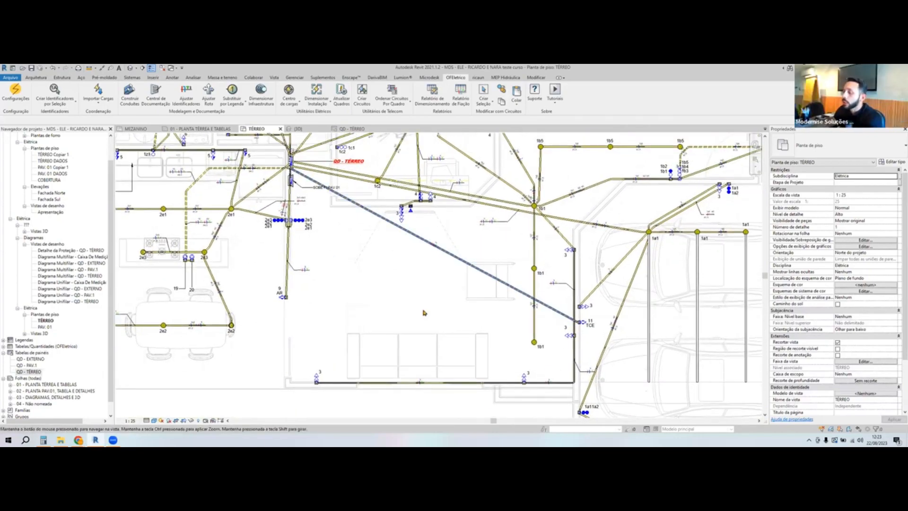
middle_drag(440, 259, 468, 336)
- Examine the circuit, conductor and cable-section labels on the conduits between luminaires 1c1 and 1c2 and the 1c1/1c2 switches
scroll(359, 228, up, 9)
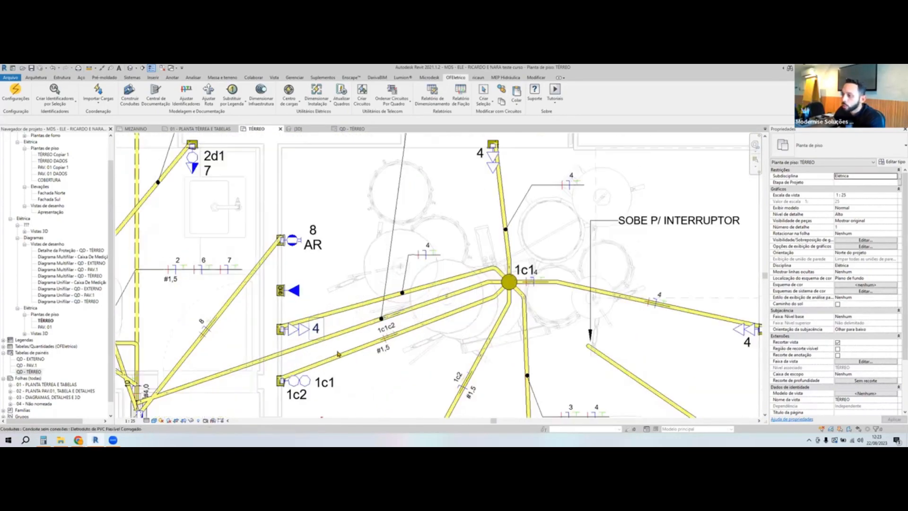
scroll(416, 376, down, 3)
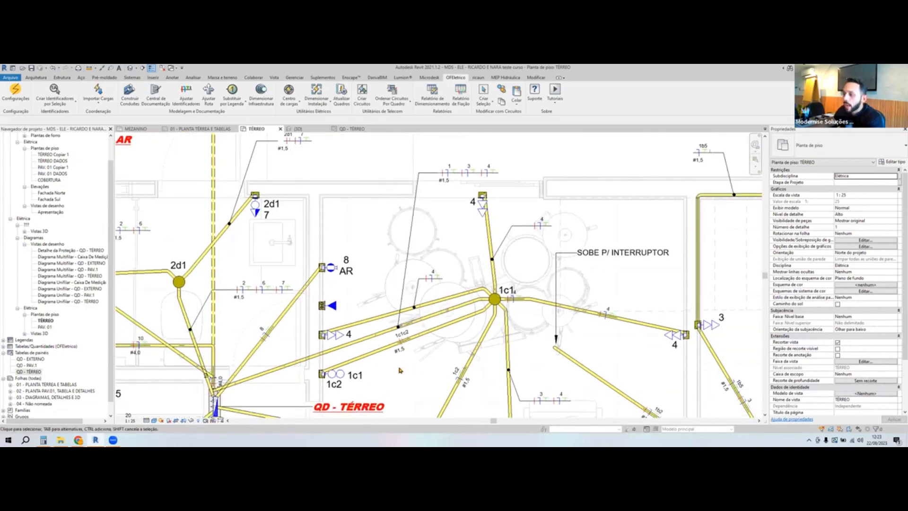
middle_drag(387, 392, 392, 374)
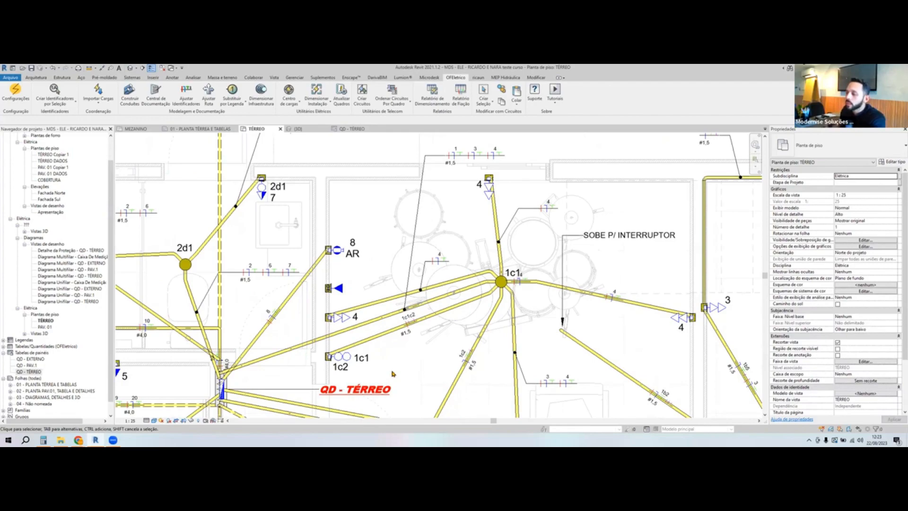
scroll(402, 358, up, 5)
middle_drag(411, 326, 423, 305)
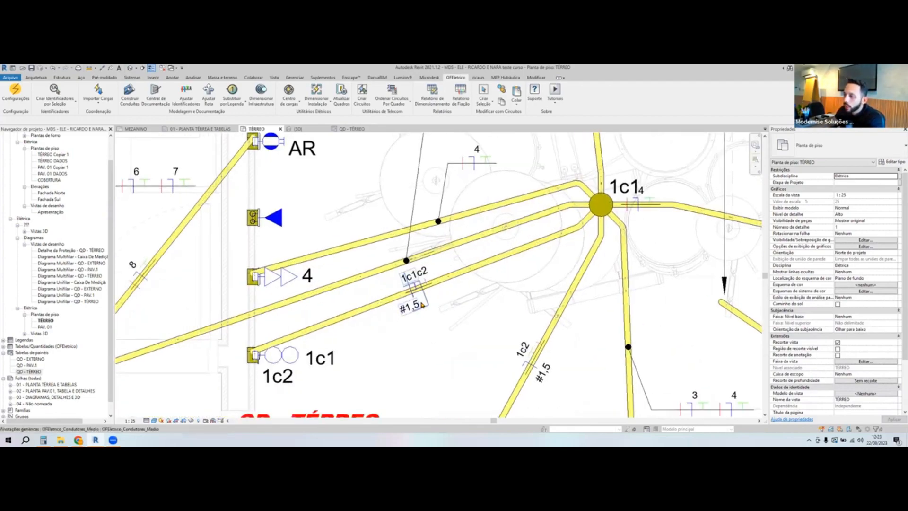
scroll(417, 308, up, 3)
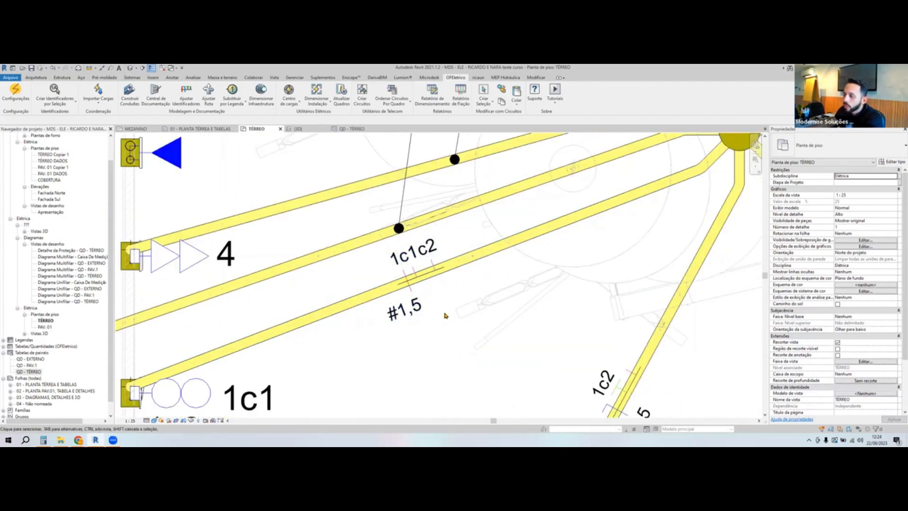
scroll(446, 316, down, 3)
middle_drag(421, 318, 371, 259)
scroll(371, 260, down, 3)
scroll(438, 276, up, 5)
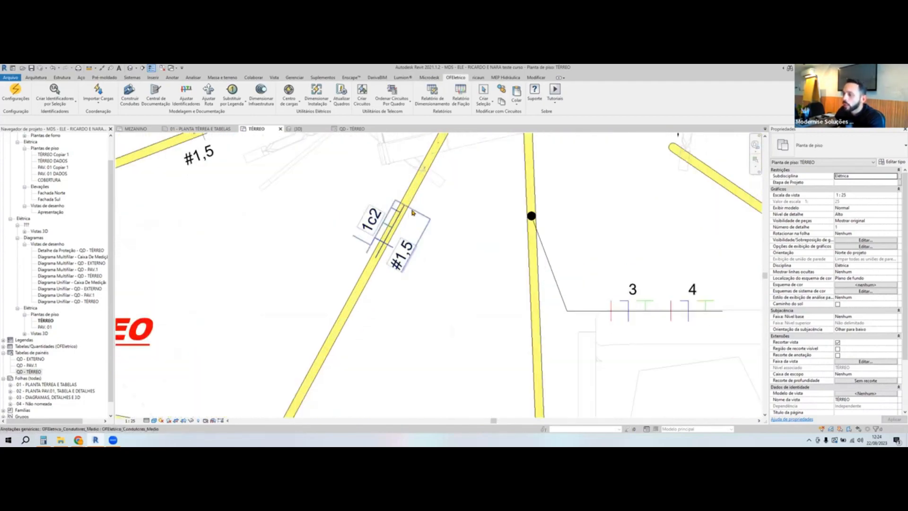
scroll(408, 256, down, 6)
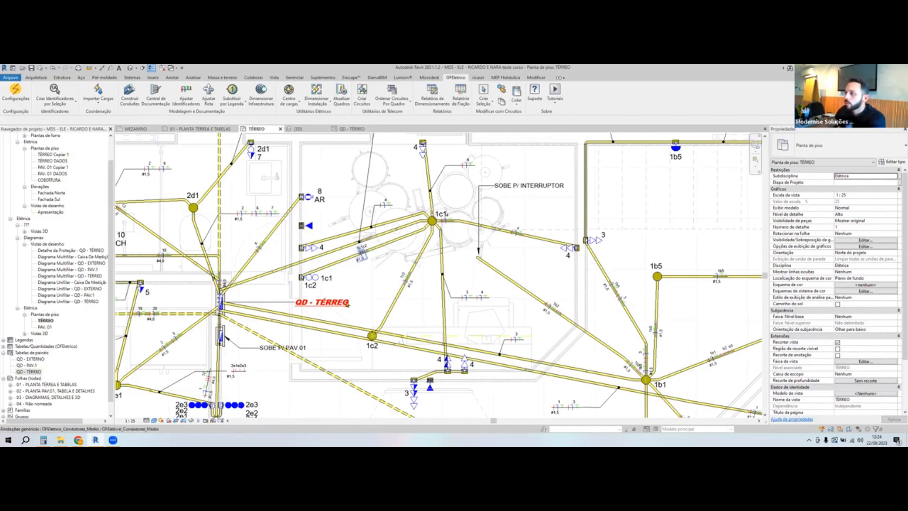
- Adjust the identifier of the sloping conduit from luminaire 1b1 towards the 1b1/1b2 switches, placing it horizontally on a leader above the conduit
middle_drag(556, 333, 436, 280)
middle_drag(614, 286, 499, 276)
middle_drag(441, 245, 466, 269)
click(186, 98)
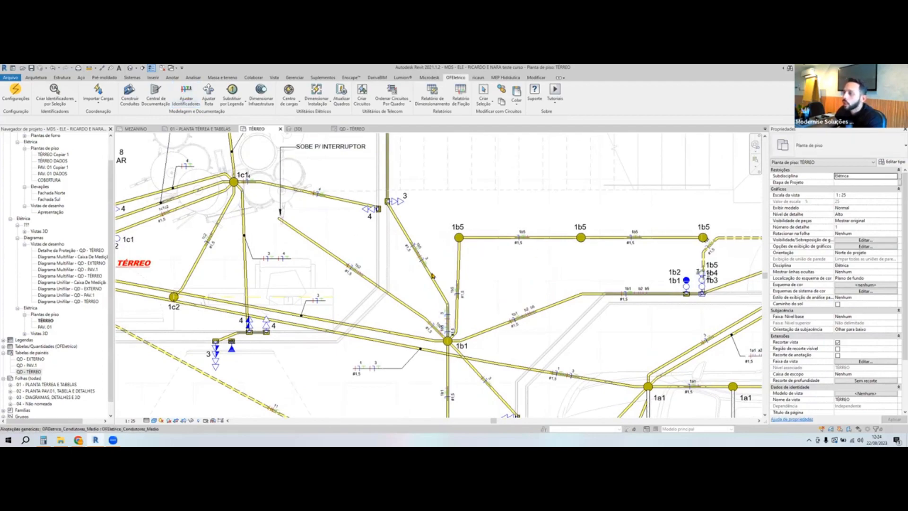
scroll(548, 242, up, 2)
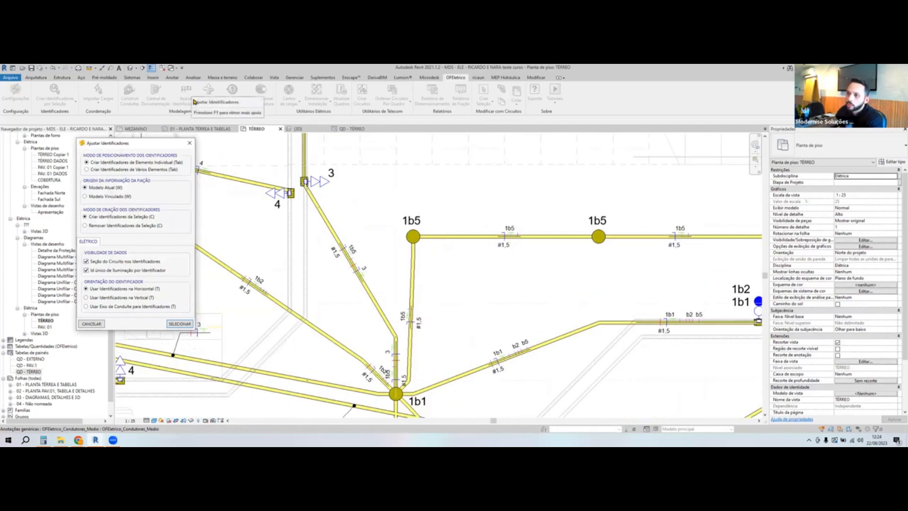
click(180, 324)
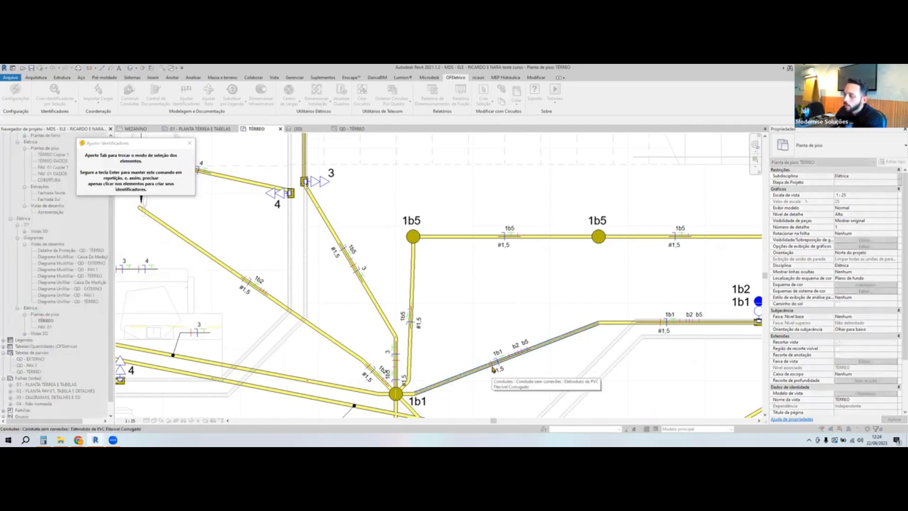
click(493, 369)
click(521, 282)
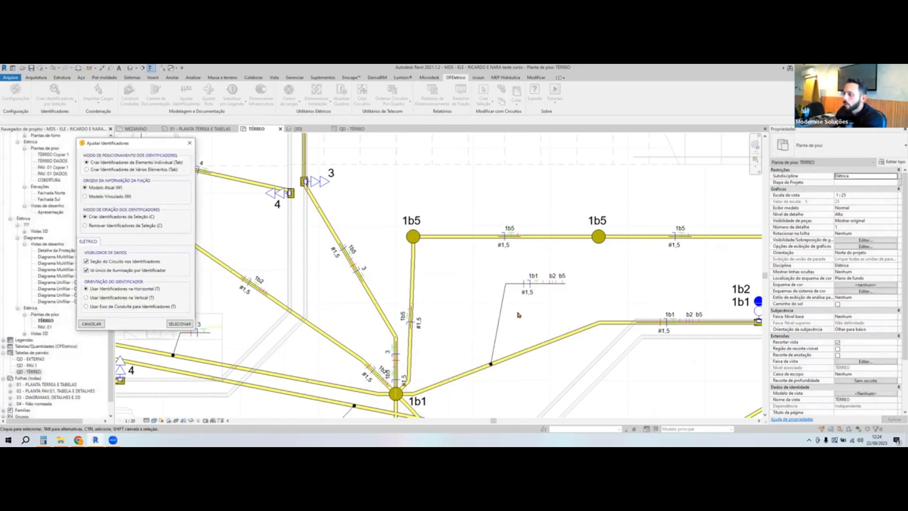
scroll(507, 339, down, 3)
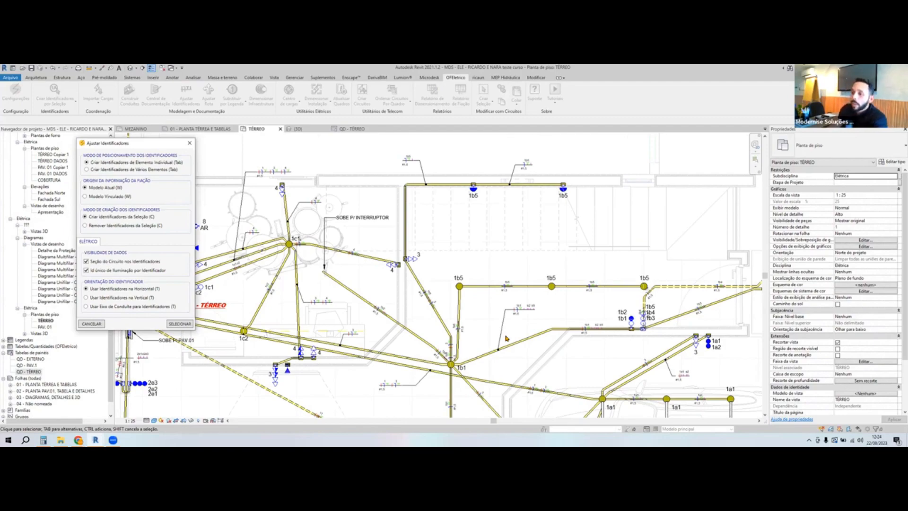
click(190, 143)
- Inspect the circuit properties of the sloping conduit at luminaire 1b1 for its phase, neutral, earth and return conductors by cable section
scroll(413, 279, down, 4)
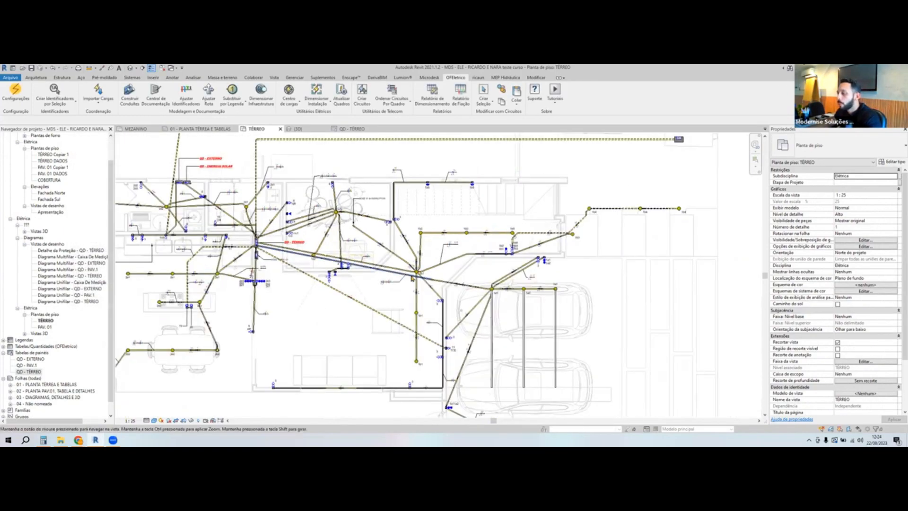
middle_drag(412, 279, 433, 275)
scroll(492, 273, up, 5)
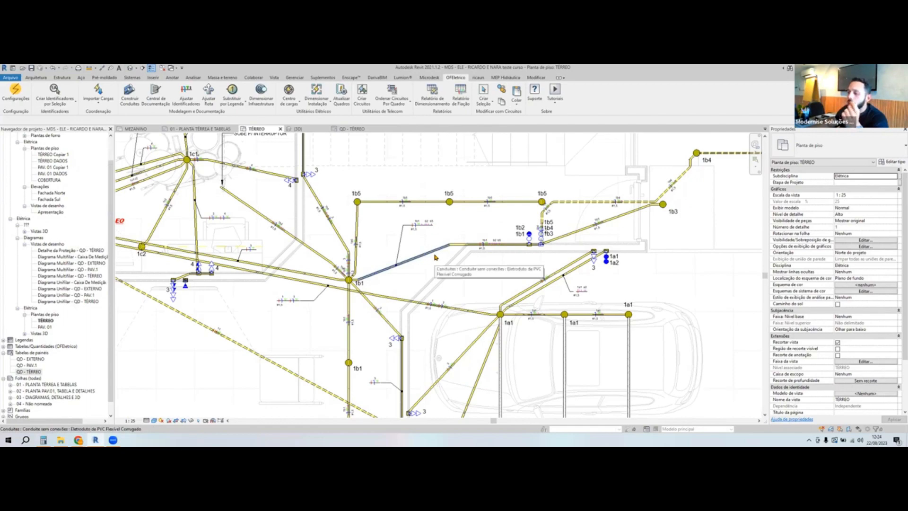
click(436, 257)
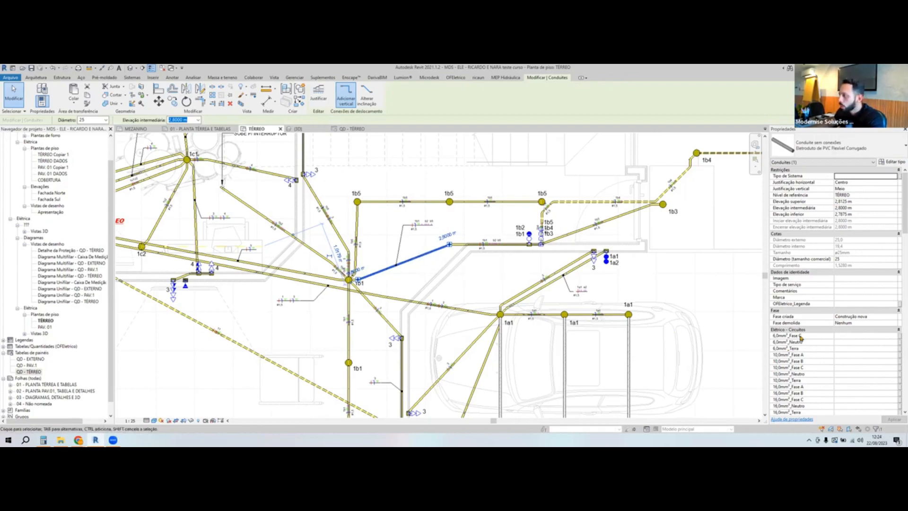
scroll(840, 330, down, 5)
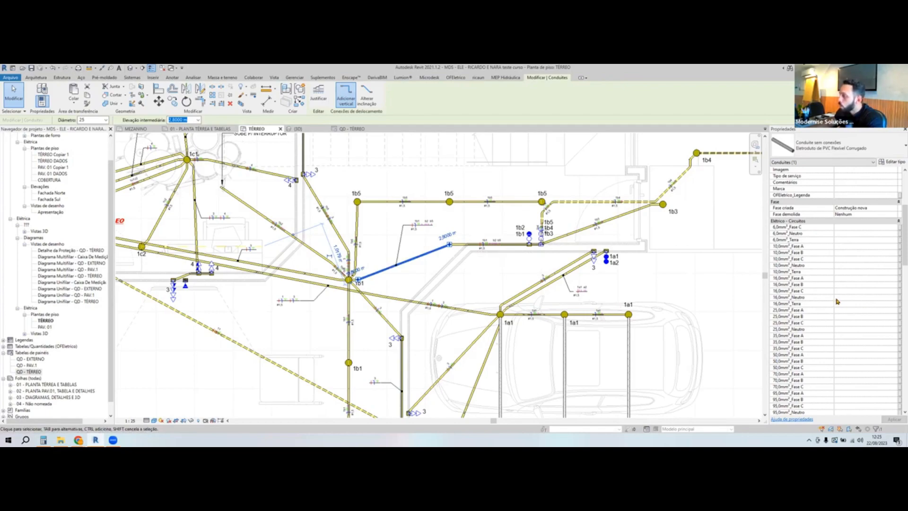
scroll(838, 302, down, 10)
scroll(838, 301, up, 8)
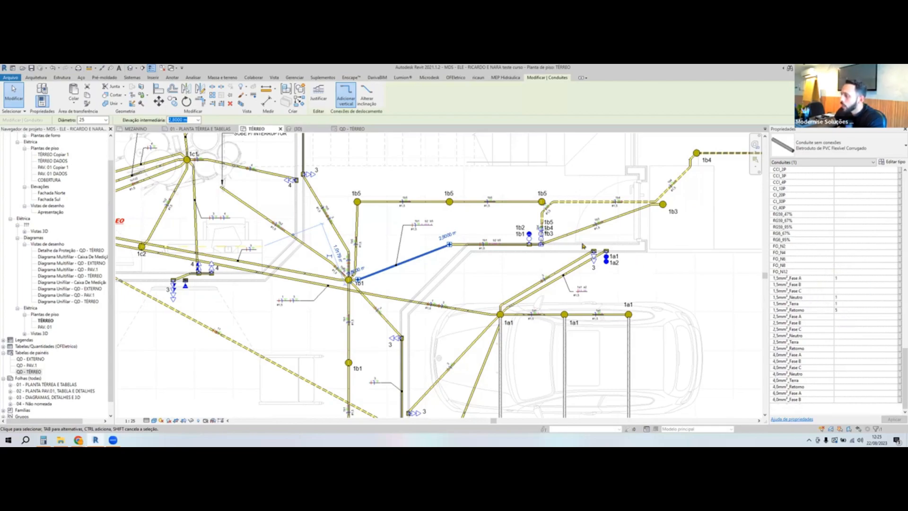
scroll(442, 226, up, 5)
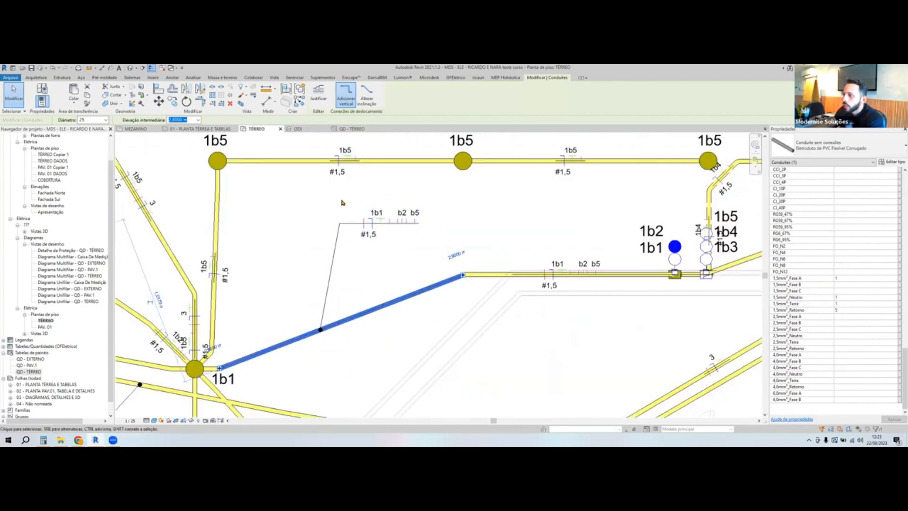
scroll(427, 239, down, 3)
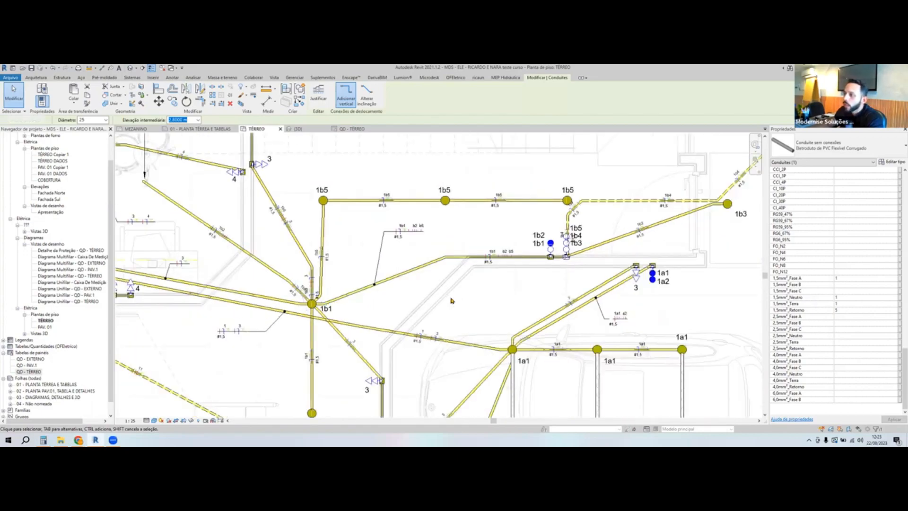
click(453, 300)
scroll(452, 300, down, 2)
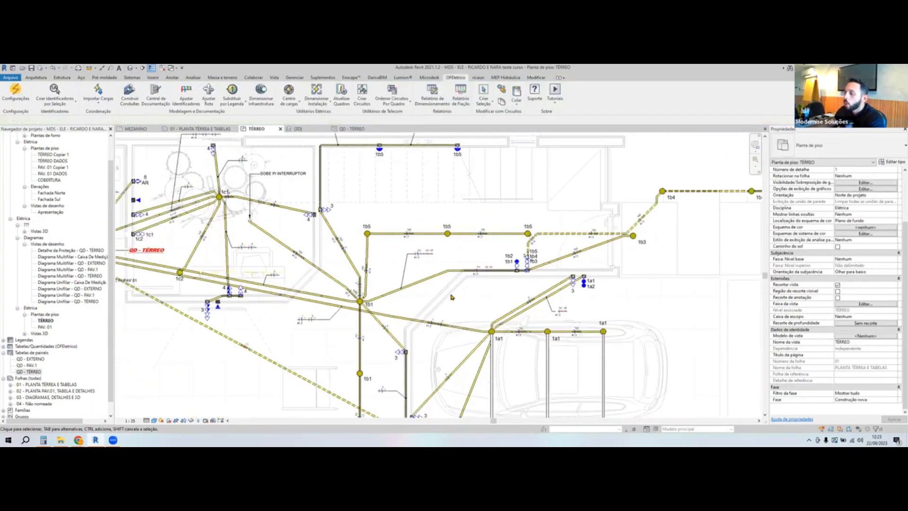
click(431, 277)
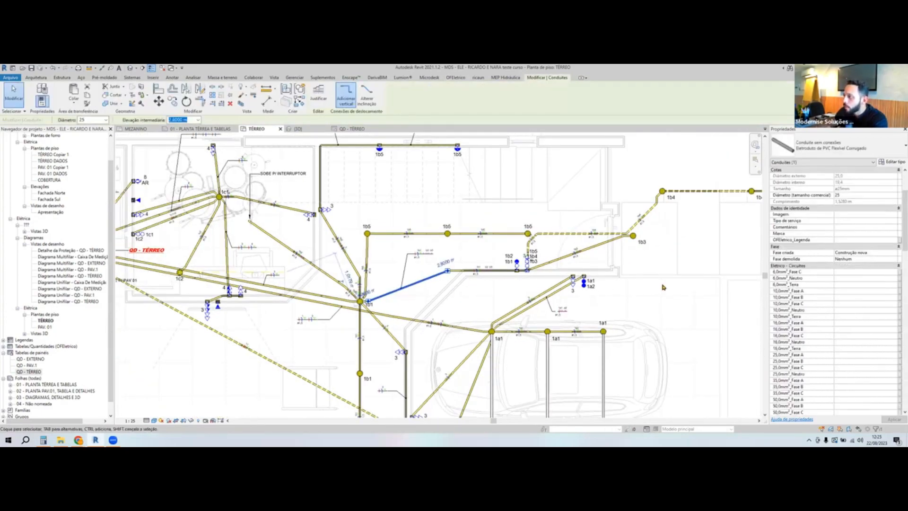
click(462, 309)
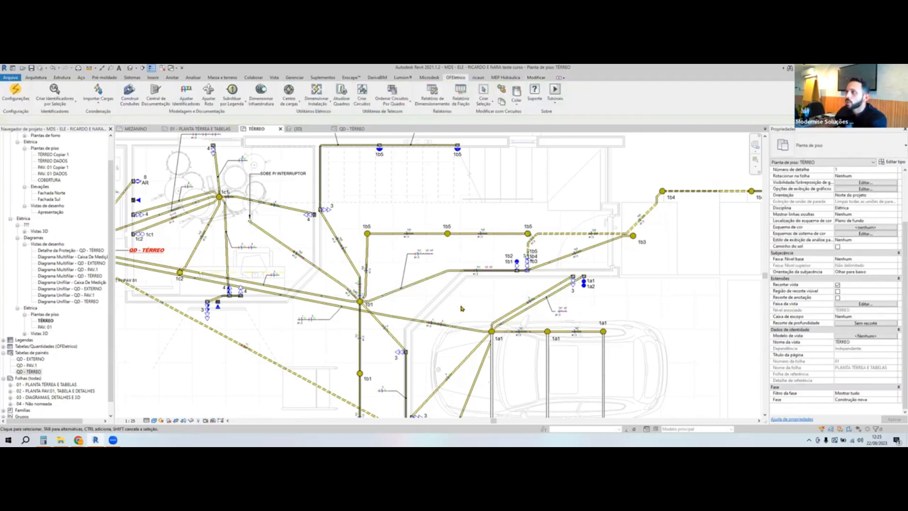
- Generate the wiring report with a correction factor of 1.20 and save it as an Excel file on the desktop
click(460, 94)
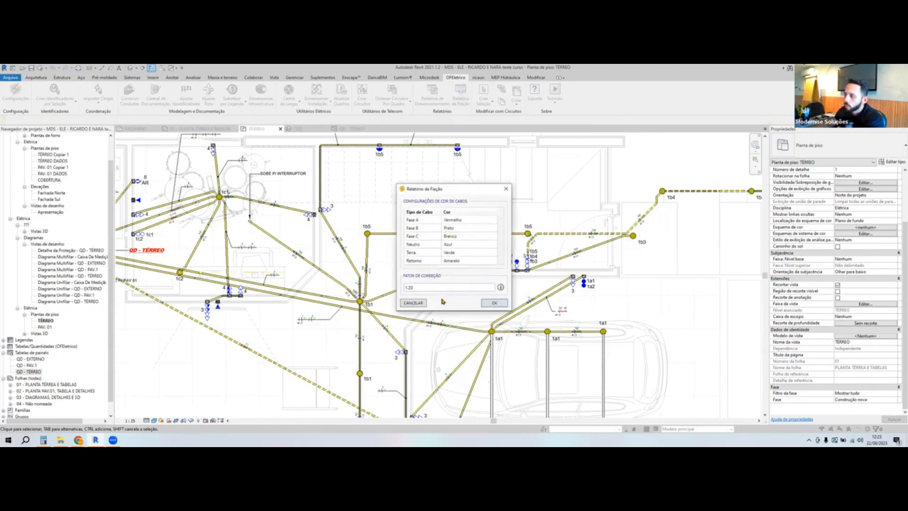
click(493, 302)
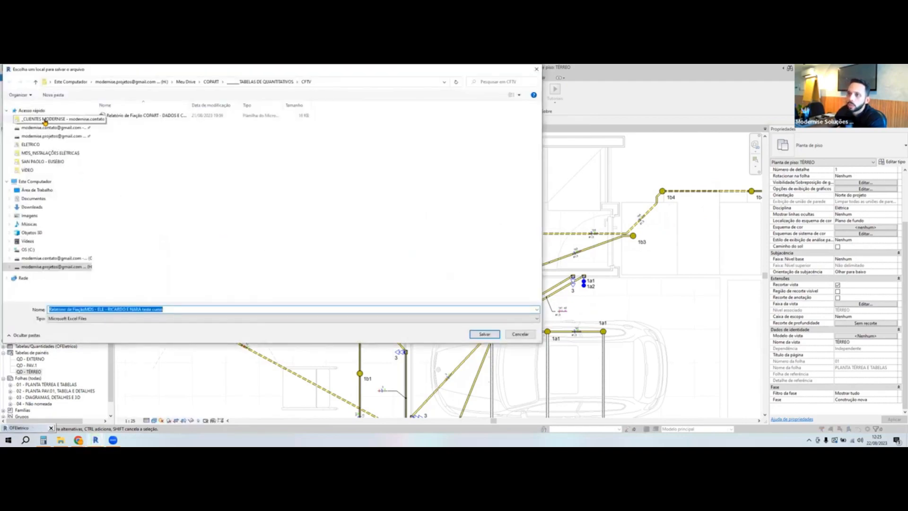
click(37, 189)
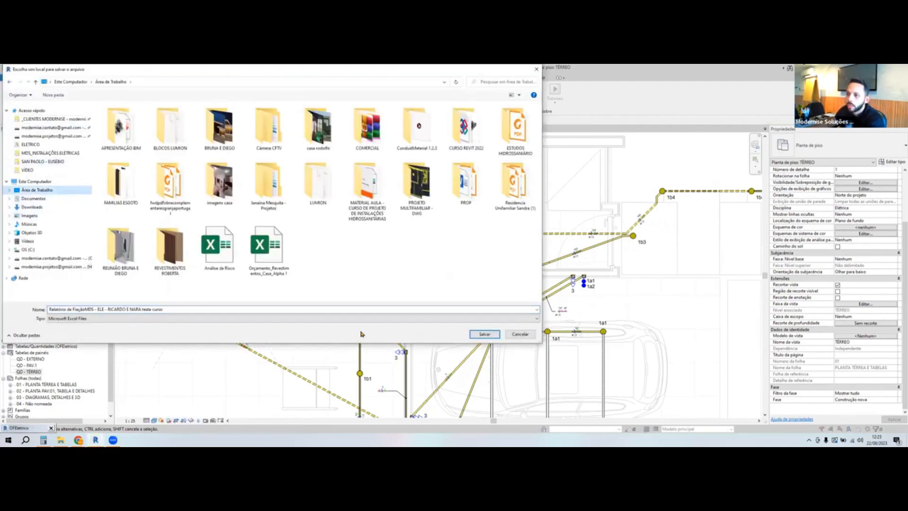
click(490, 335)
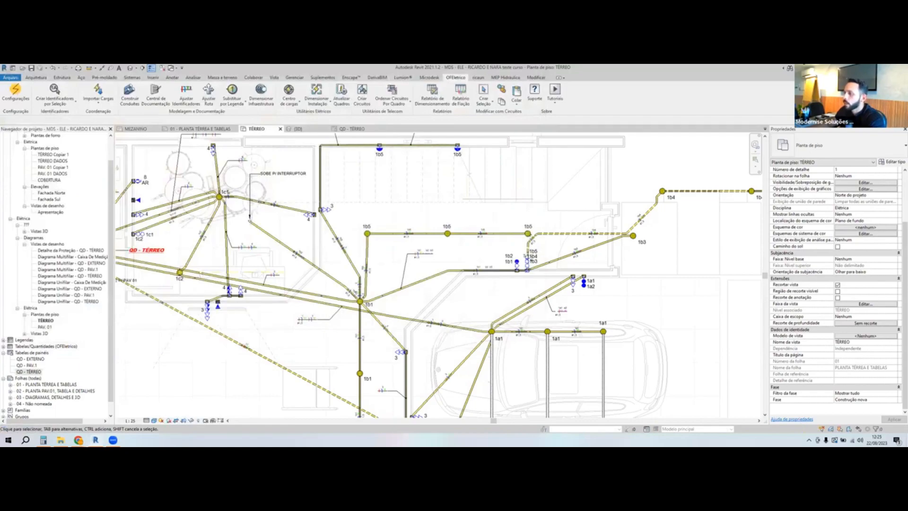
- Open the saved wiring report from the desktop in Excel and show the QD - TÉRREO sheet
key(super+d)
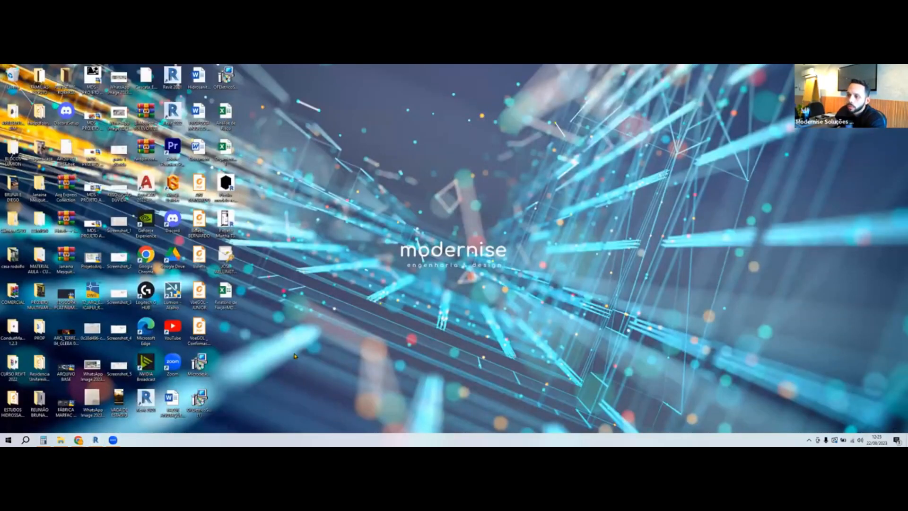
double_click(225, 292)
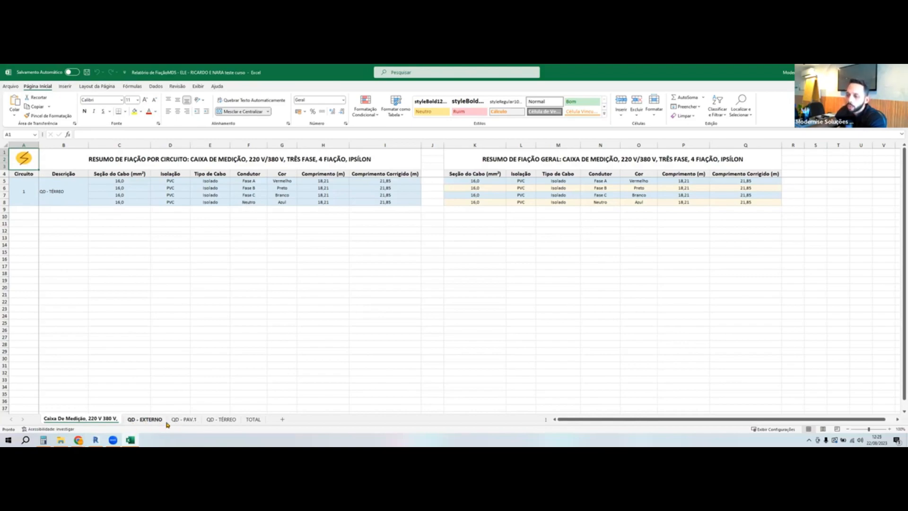
click(221, 419)
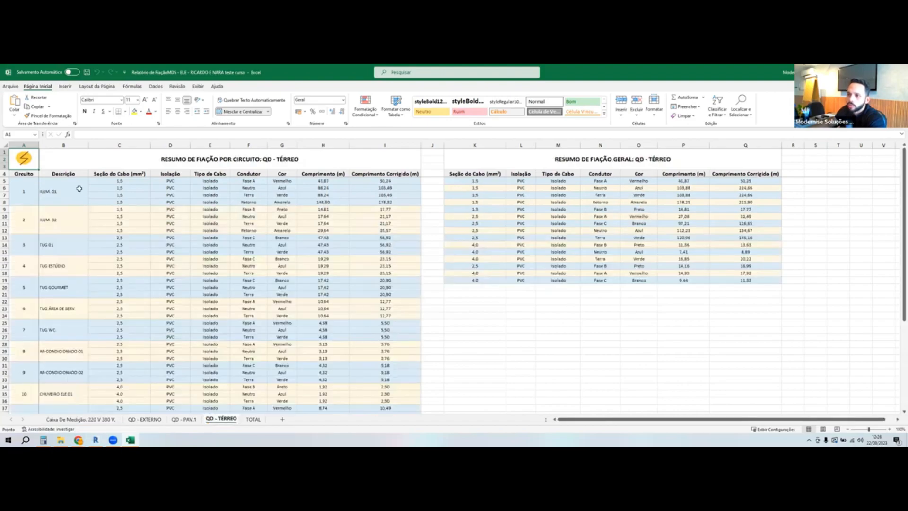
- Review the ILUM. 01 circuit's cable sections, wire colours, lengths and corrected lengths in the per-circuit wiring summary
drag(108, 181, 412, 202)
click(412, 203)
drag(273, 181, 280, 202)
drag(322, 181, 323, 202)
drag(374, 181, 382, 203)
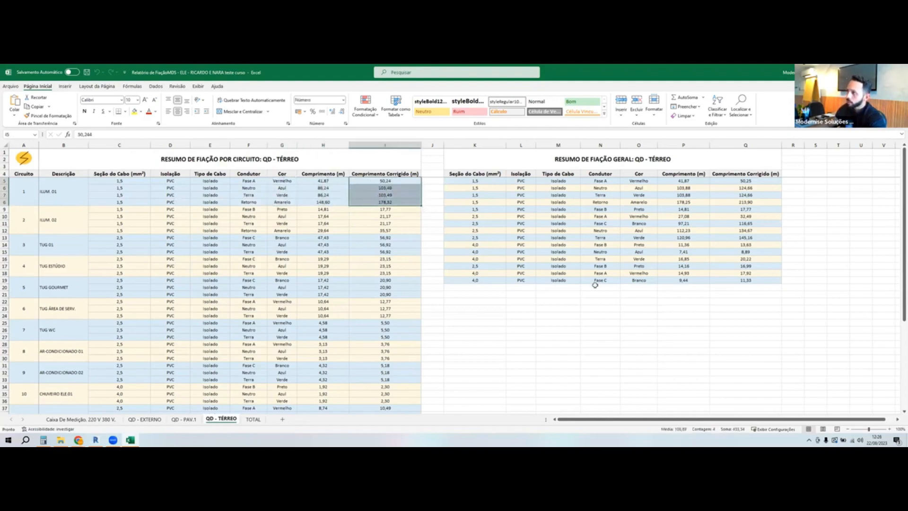
- Review the general wiring summary of QD - TÉRREO: the 1,5 mm² cable rows by conductor, colour, length and corrected length
click(595, 322)
drag(493, 181, 745, 195)
click(659, 216)
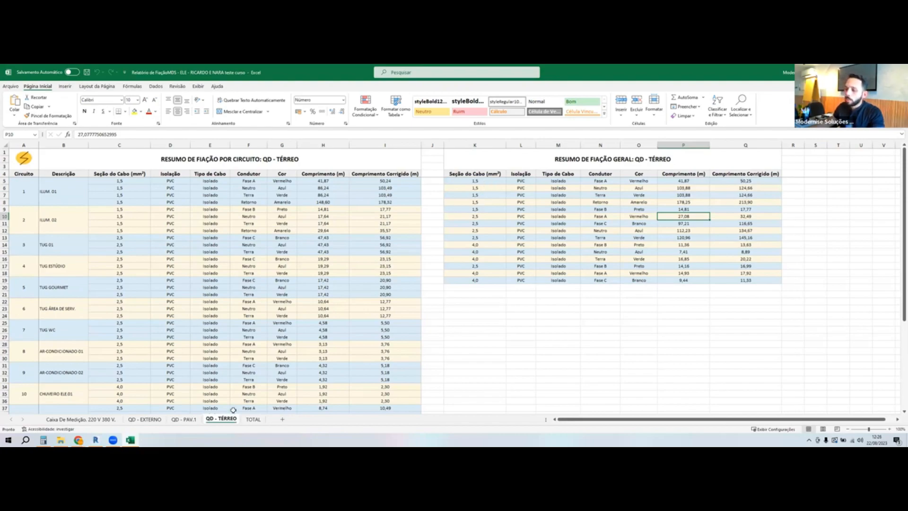
drag(745, 180, 744, 209)
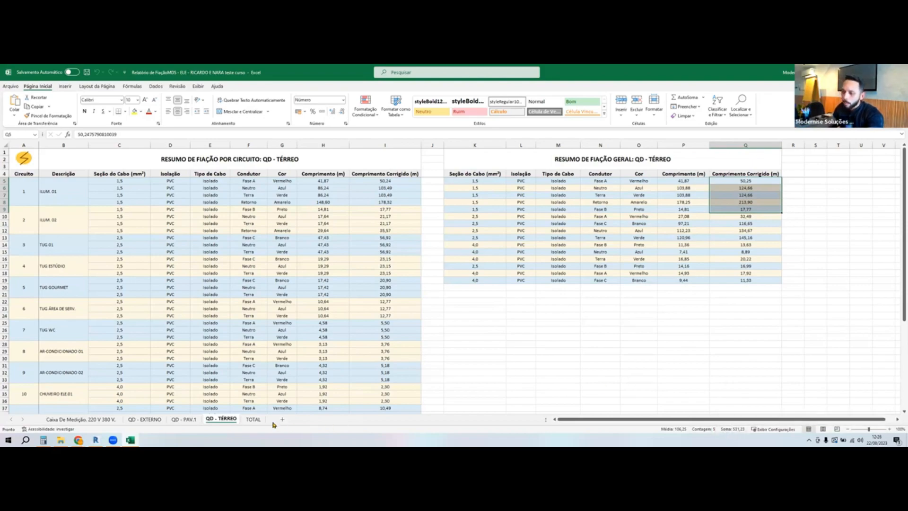
- Show the TOTAL sheet and review the whole project's 1,5 mm² cables by conductor and colour with their lengths and corrected lengths
click(252, 420)
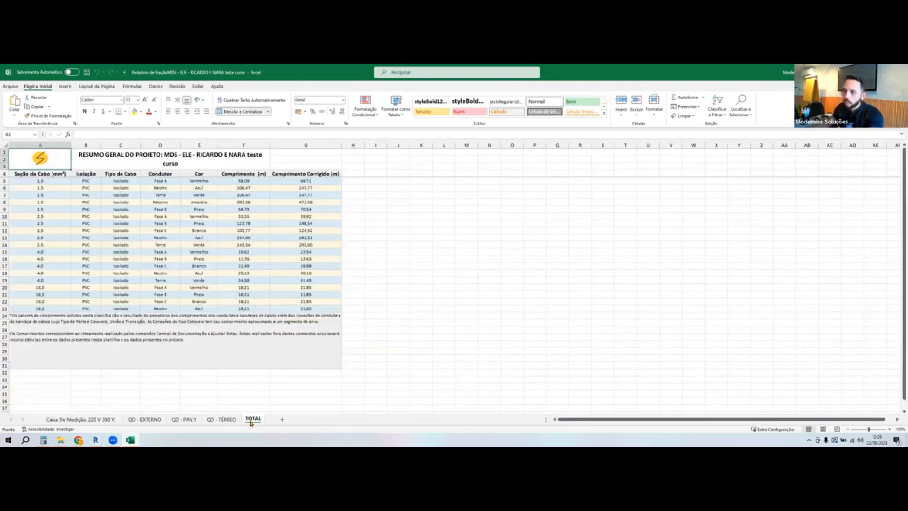
drag(43, 181, 206, 208)
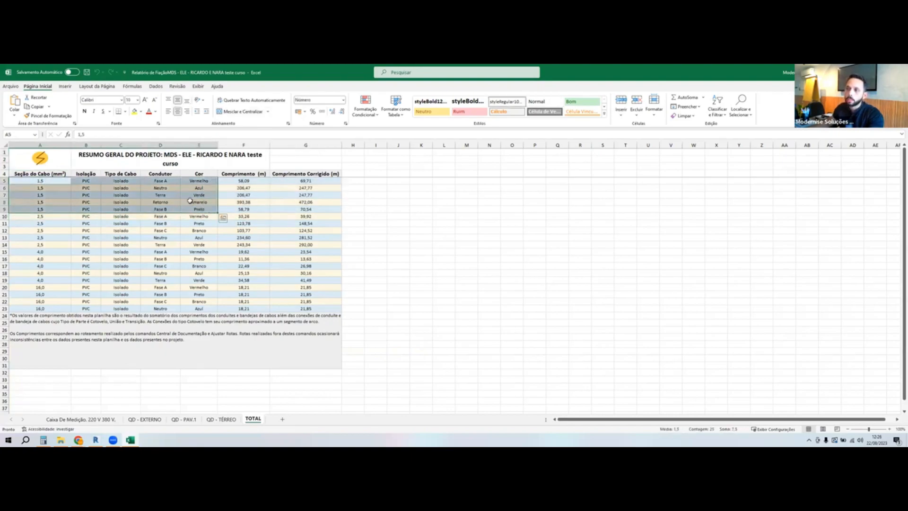
click(255, 195)
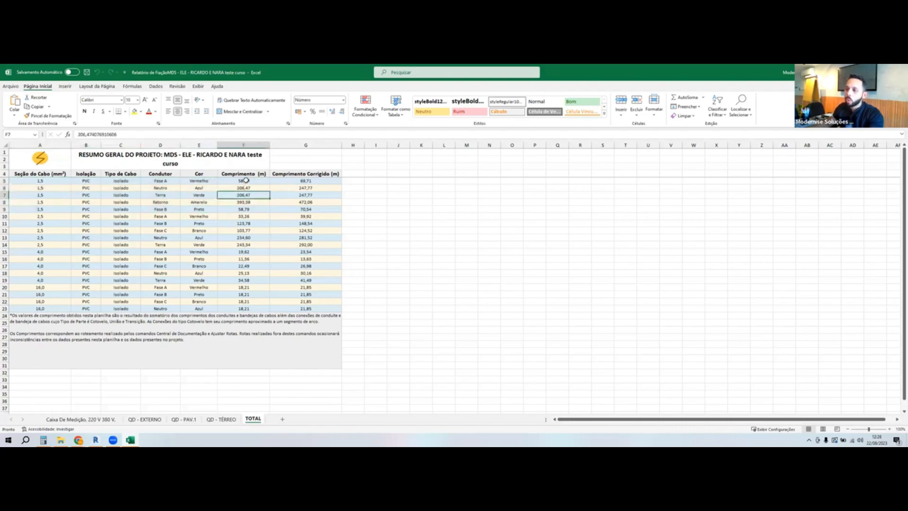
drag(328, 182, 326, 210)
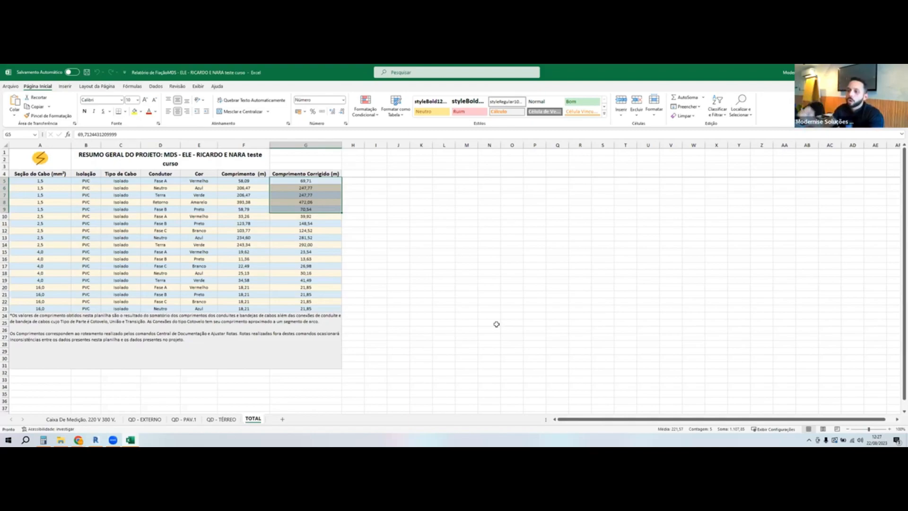
drag(47, 182, 47, 210)
drag(312, 216, 293, 181)
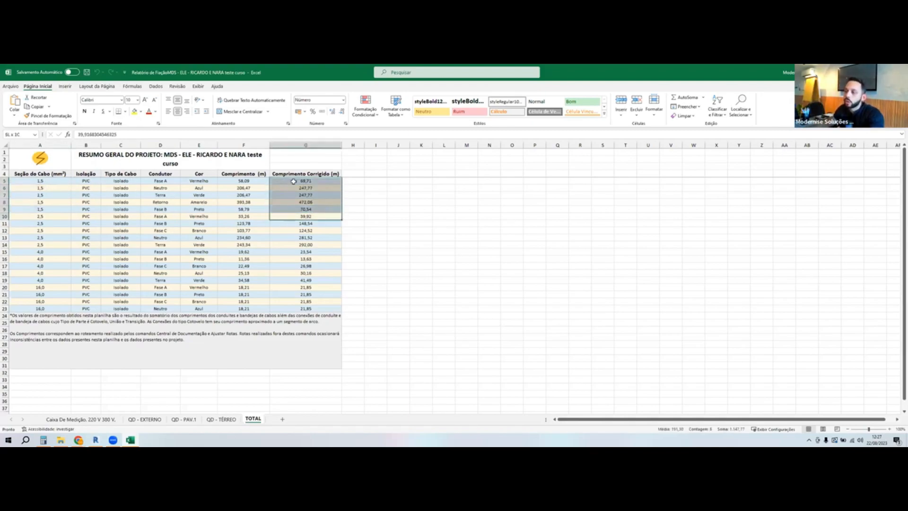
click(421, 266)
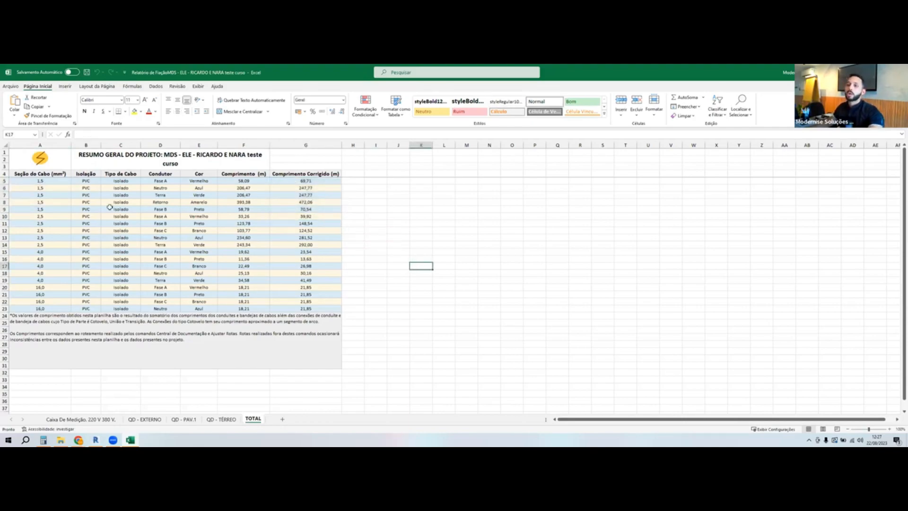
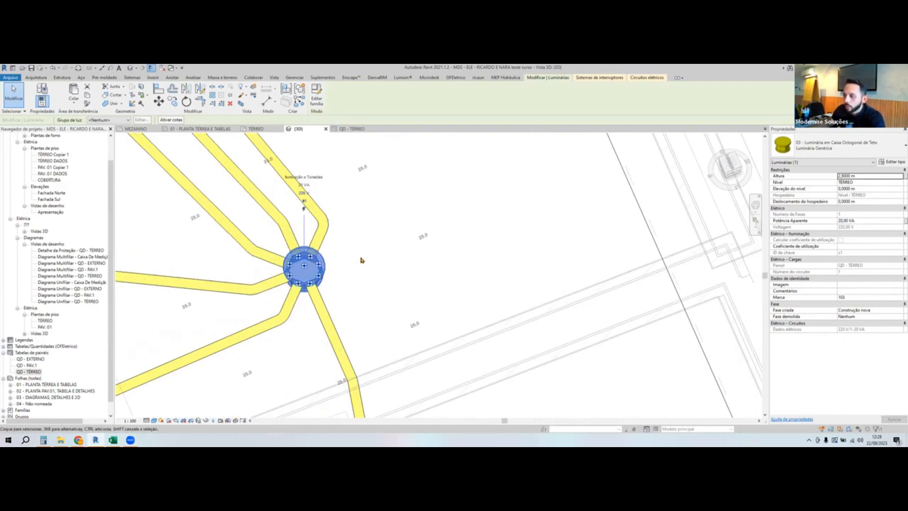
- In Revit's 3D view, draw a 25 mm flexible conduit about 0.6 m long from the selected octagonal ceiling luminaire at 2.80 m elevation
right_click(320, 267)
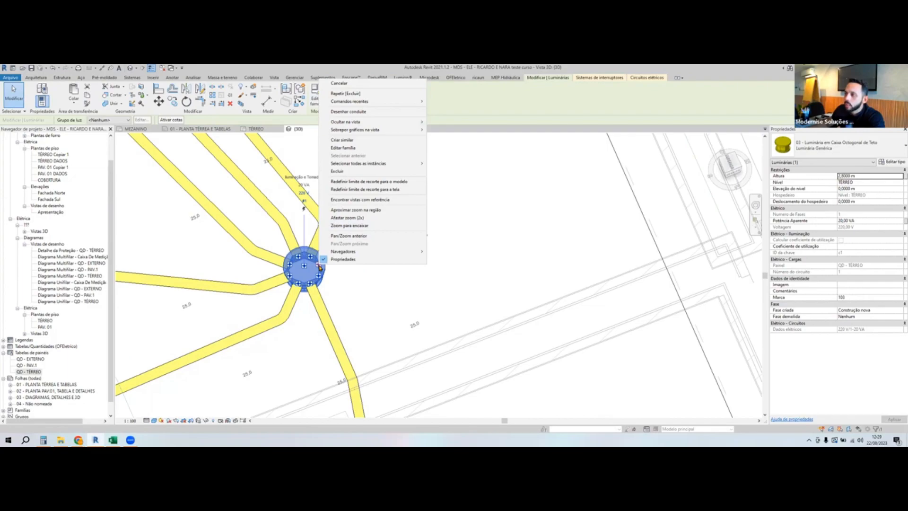
click(373, 114)
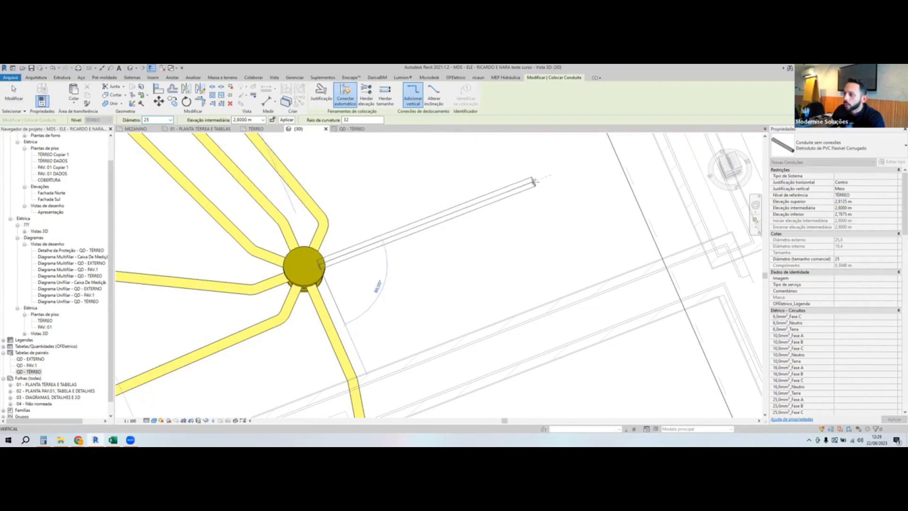
click(535, 182)
key(Escape)
key(Escape)
- Try to stretch the new conduit's free end to the nearby wall box while viewing the model from above
scroll(555, 196, down, 3)
middle_drag(556, 261, 543, 319)
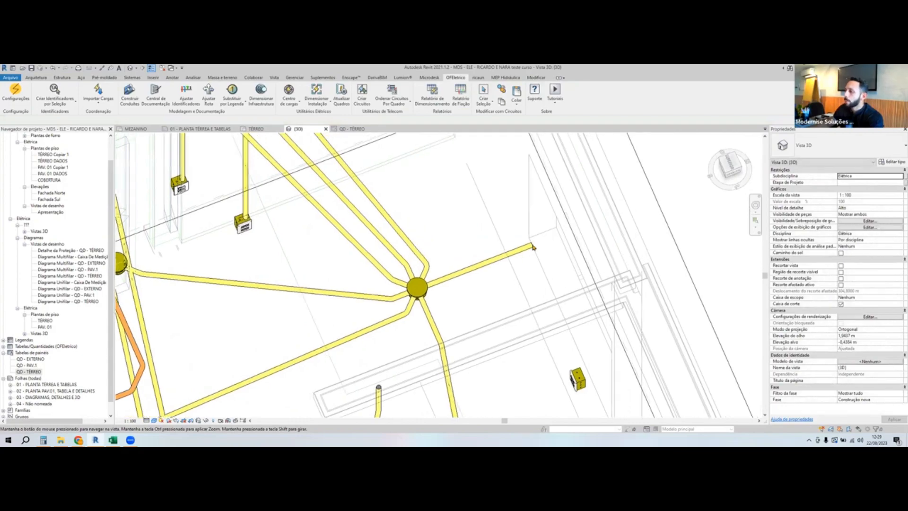
scroll(529, 252, down, 1)
click(528, 251)
drag(732, 166, 674, 268)
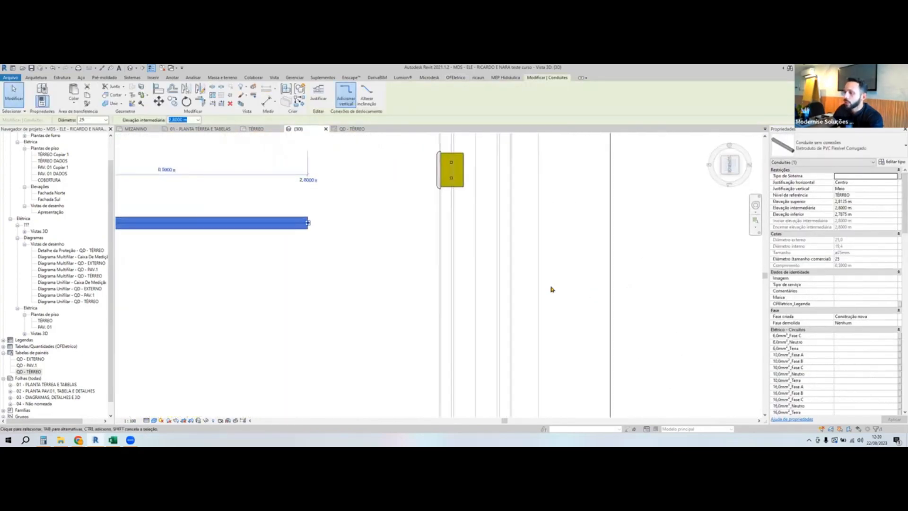
middle_drag(646, 274, 510, 282)
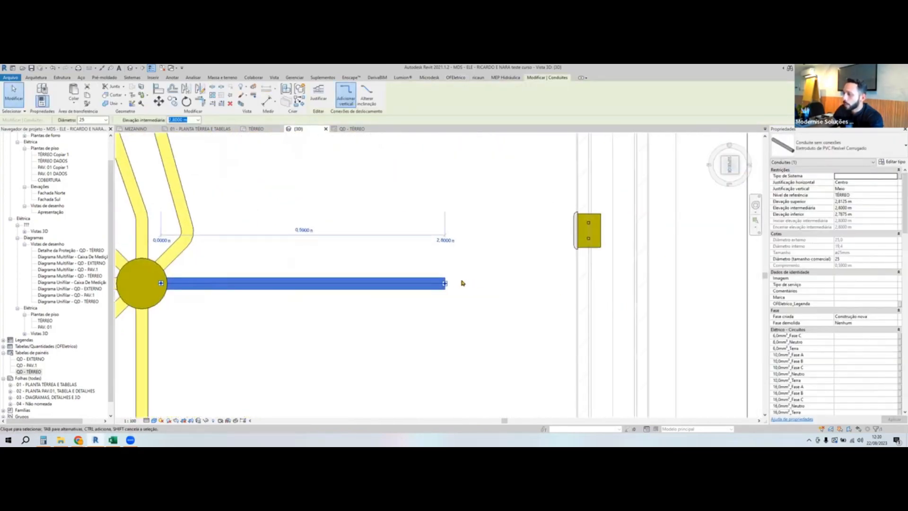
drag(445, 284, 588, 239)
key(Escape)
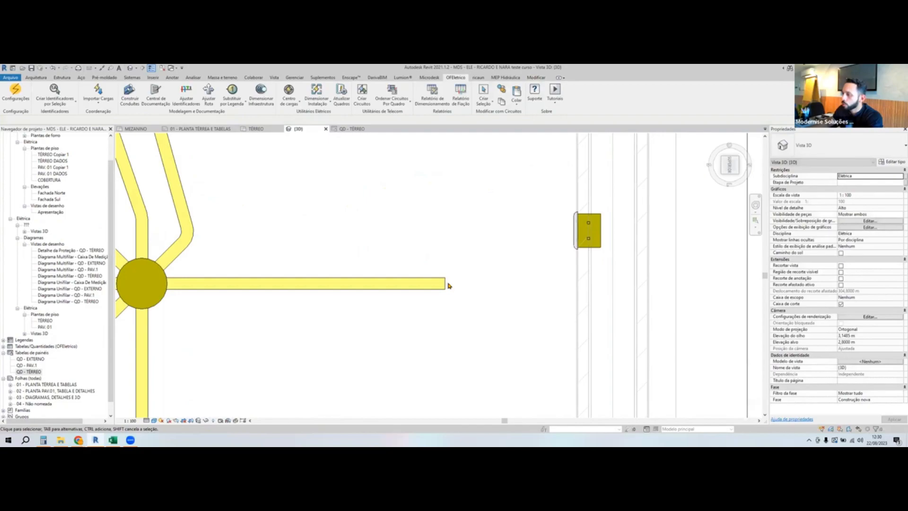
- Try to draw another 25 mm conduit from the open conduit end to the wall box in the 3D view, then dismiss the error
right_click(447, 284)
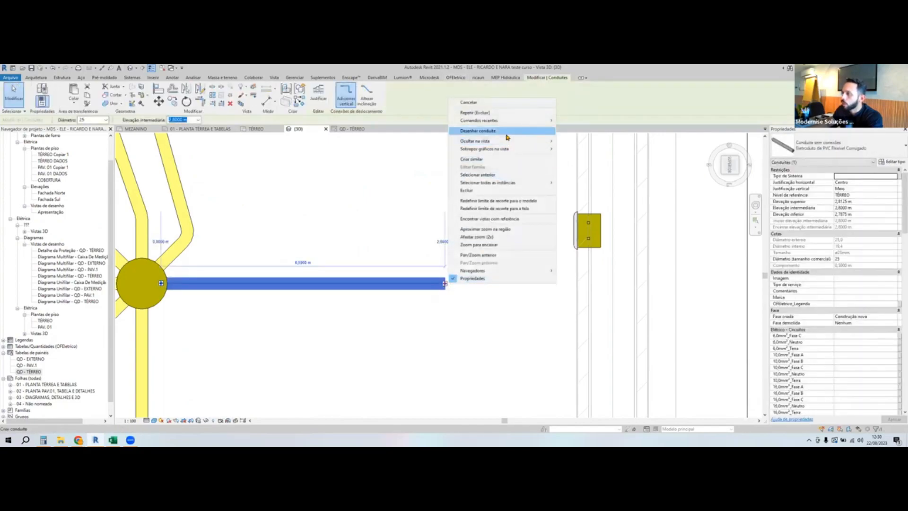
click(507, 132)
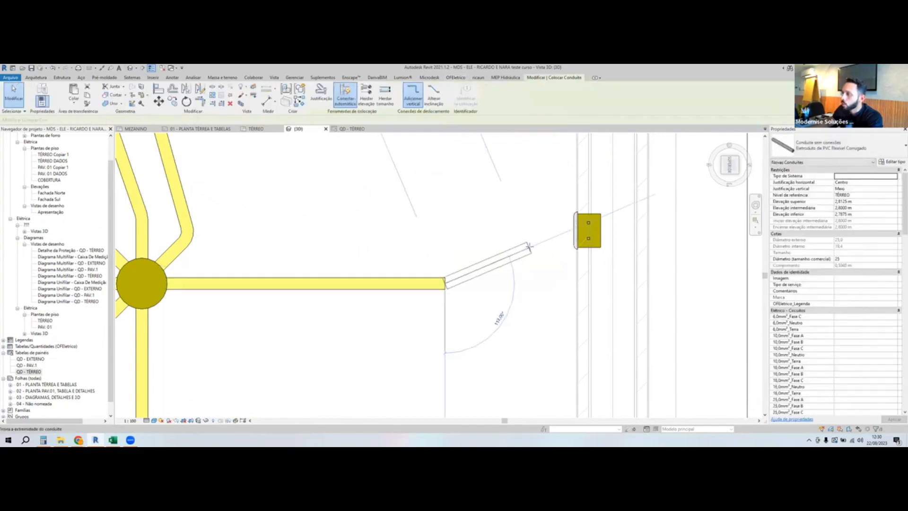
click(588, 240)
key(Escape)
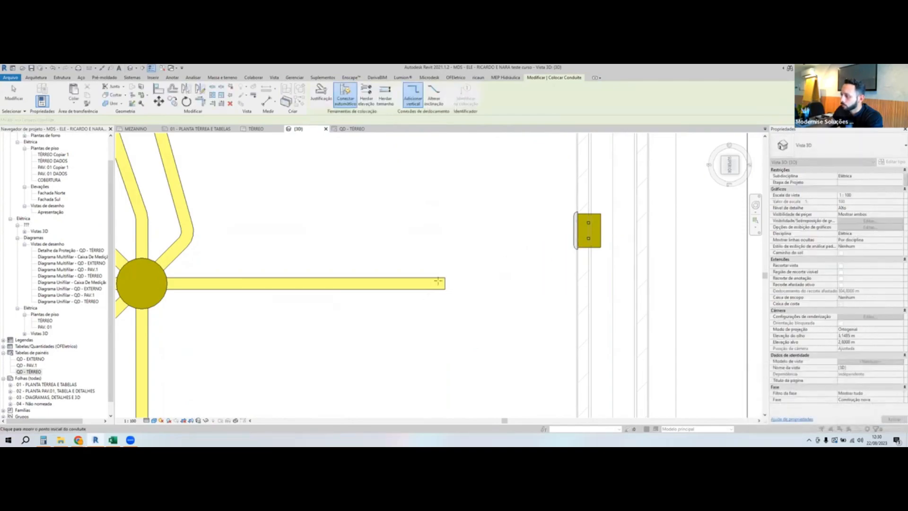
click(548, 249)
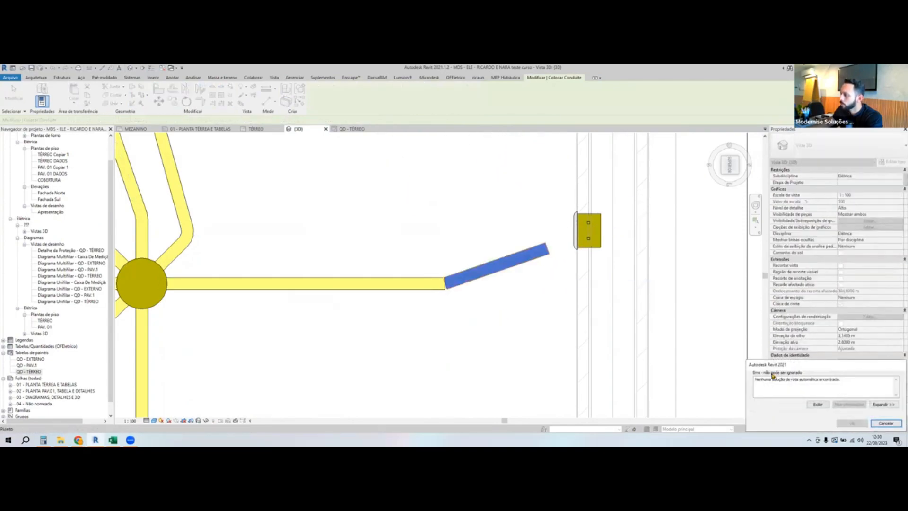
click(886, 424)
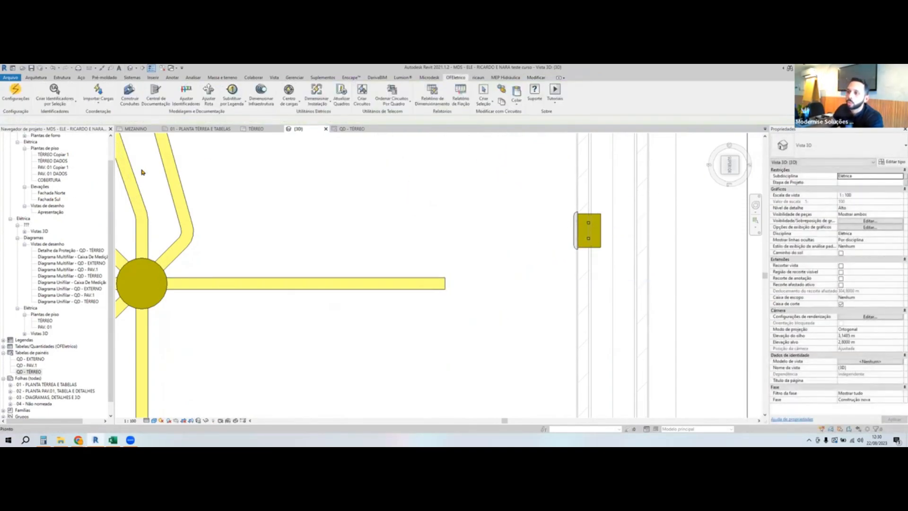
- In the TÉRREO floor plan, try to draw a 25 mm conduit from the open end above luminaire 1c1 towards the circuit 4 socket
click(260, 130)
scroll(395, 251, up, 5)
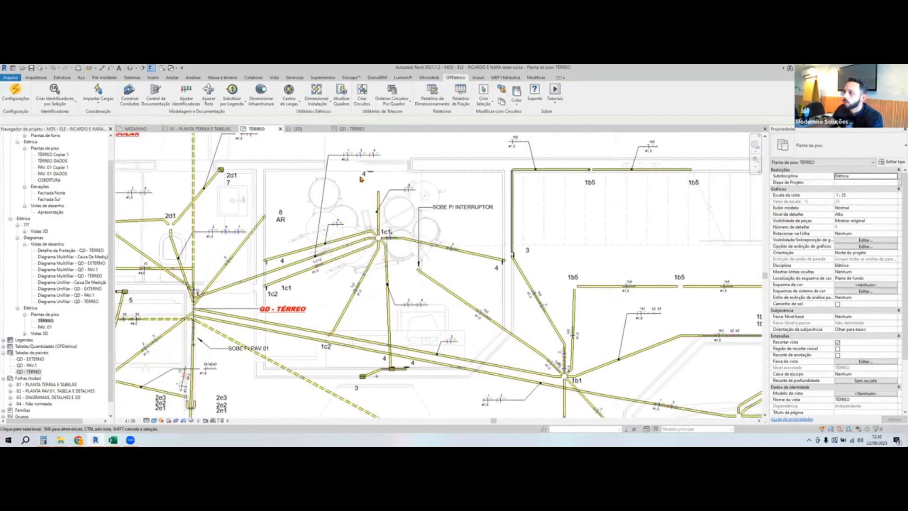
middle_drag(394, 253, 407, 285)
click(396, 251)
right_click(396, 248)
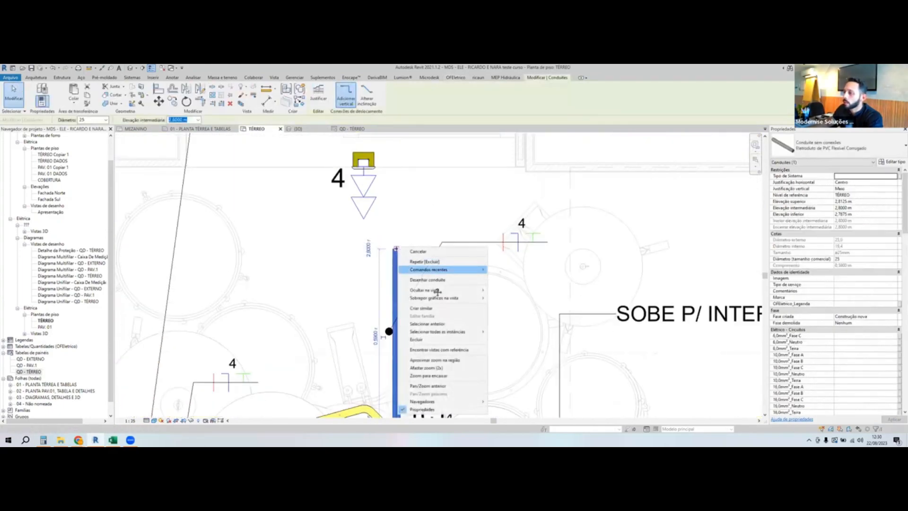
click(442, 280)
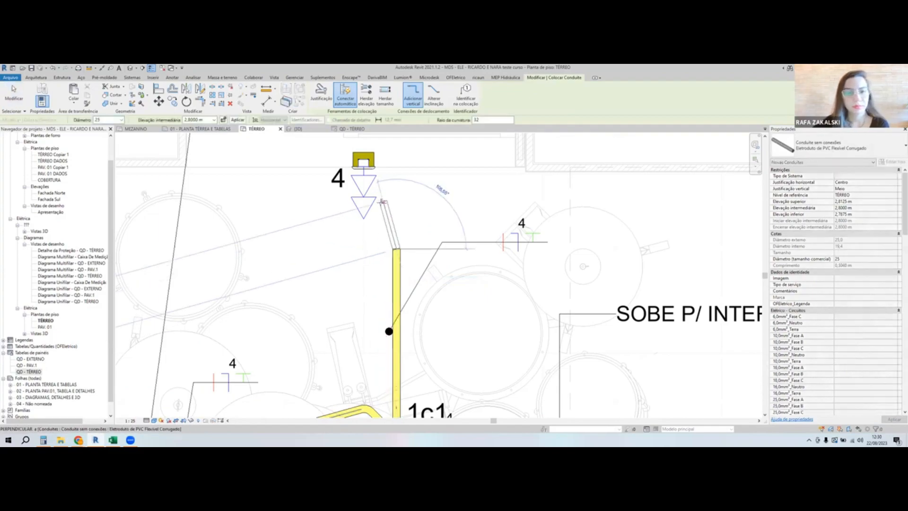
click(380, 203)
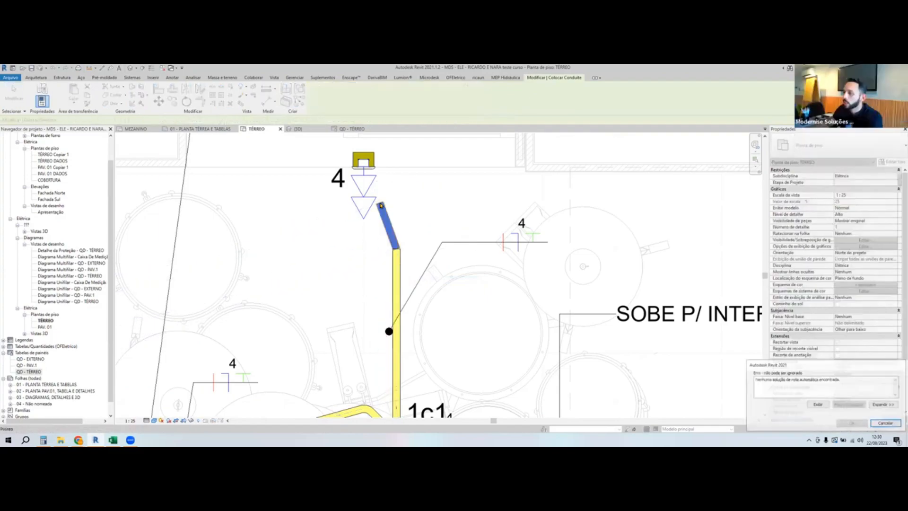
click(897, 426)
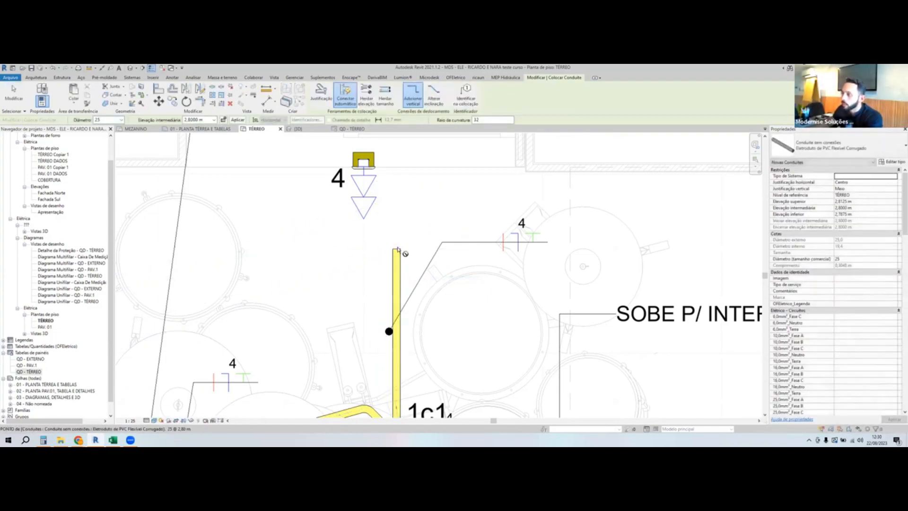
- Try to extend the open conduit end again, first to a free point outside the room and then directly onto the circuit 4 socket box
scroll(492, 270, down, 4)
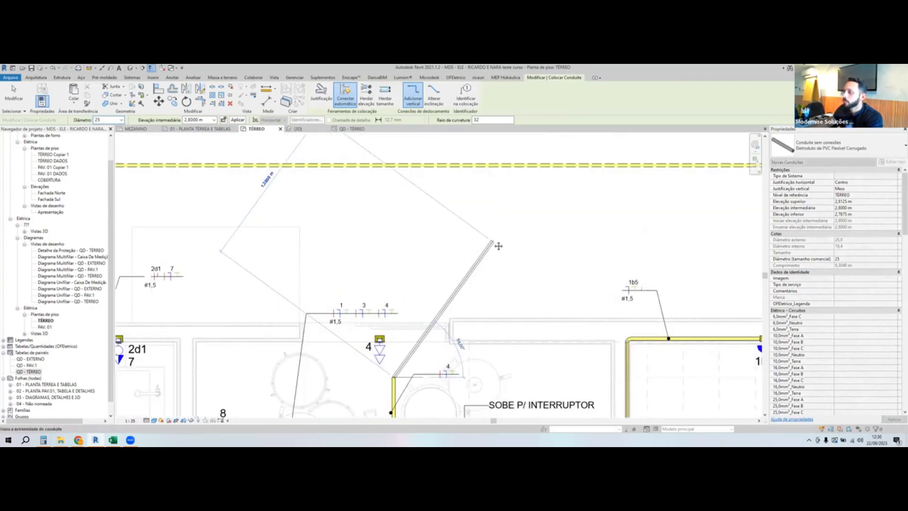
click(494, 243)
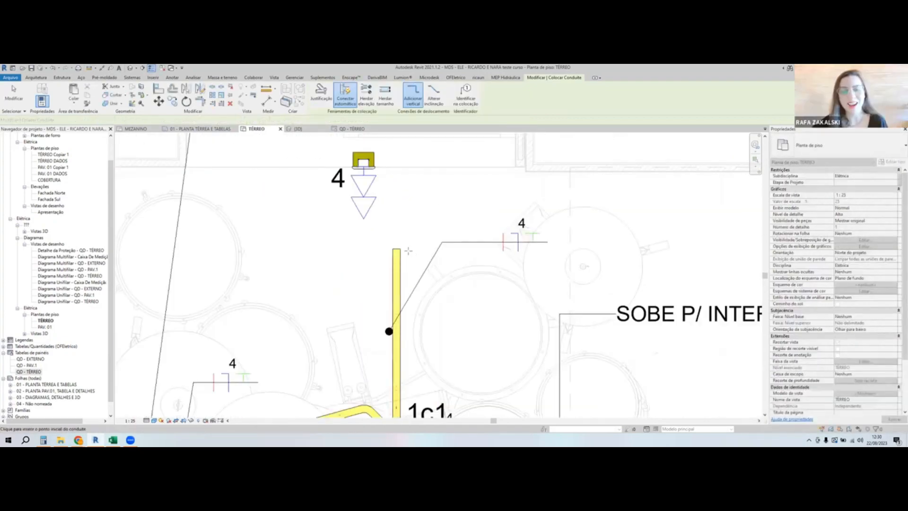
click(396, 250)
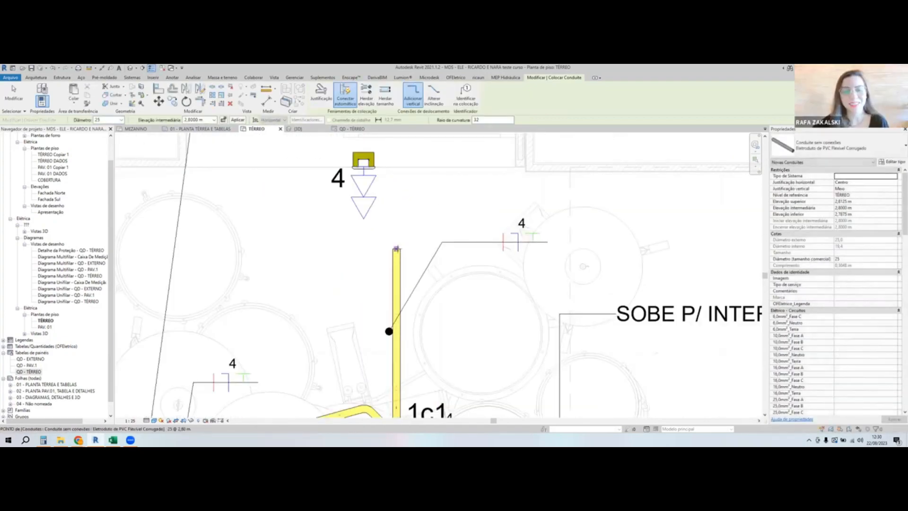
click(371, 162)
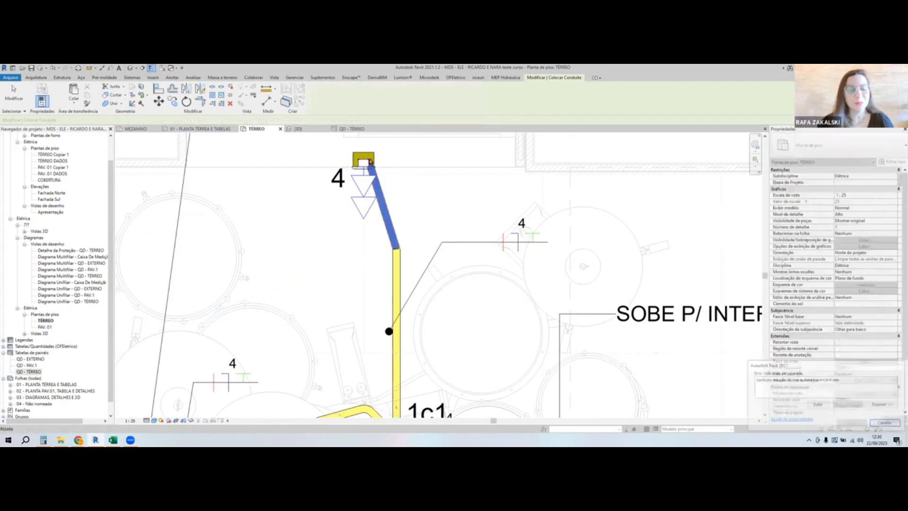
key(Escape)
scroll(378, 195, down, 4)
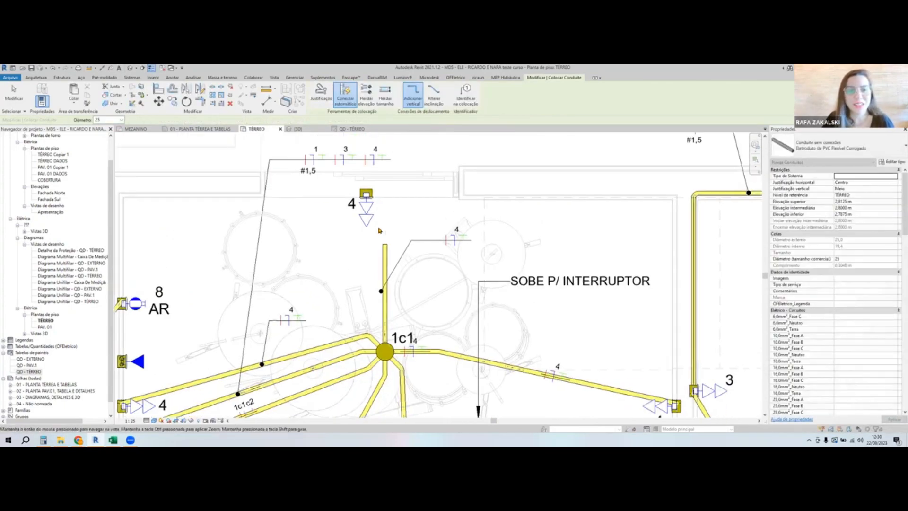
key(Escape)
scroll(355, 293, down, 2)
- Create a vertical section between the open conduit end and the exterior, looking towards the circuit 4 socket, and open its view
click(142, 68)
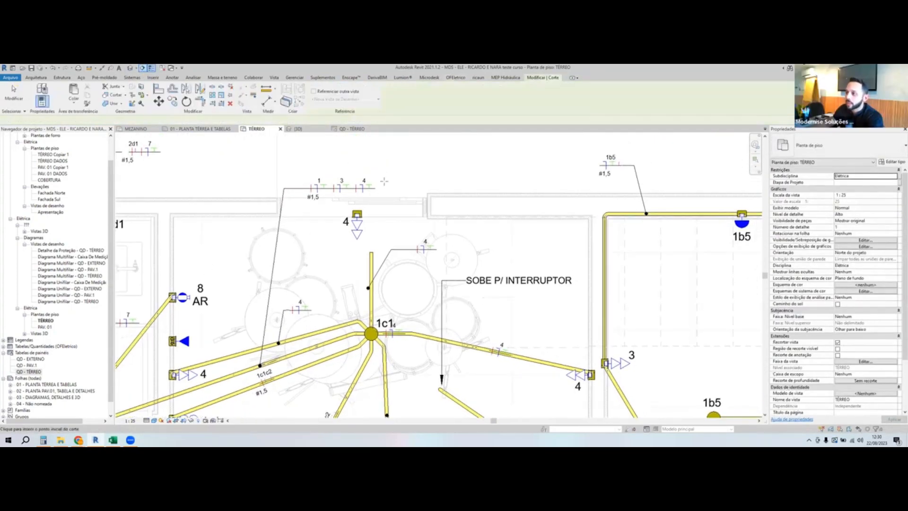
click(378, 154)
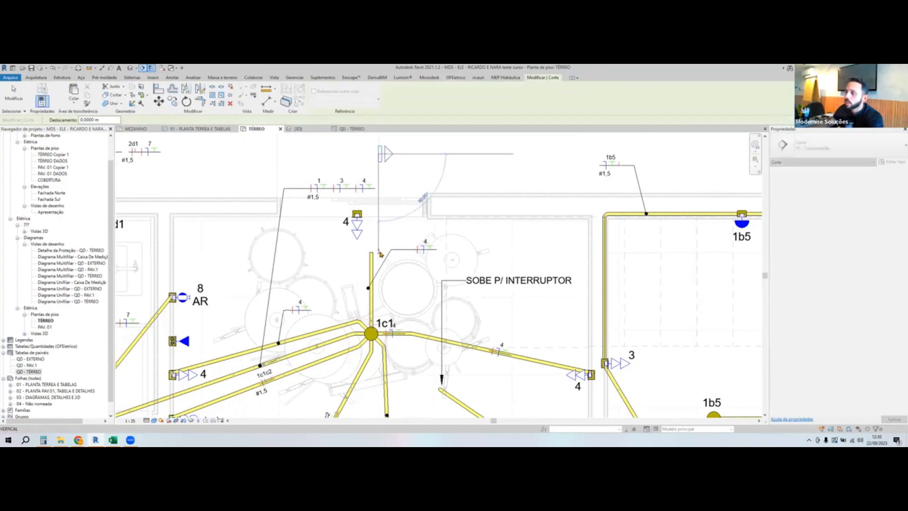
click(379, 250)
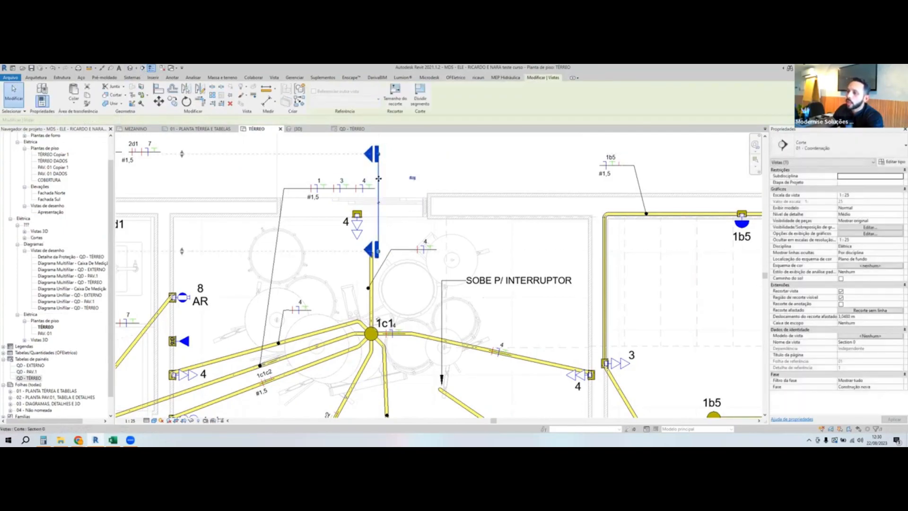
right_click(379, 178)
click(420, 220)
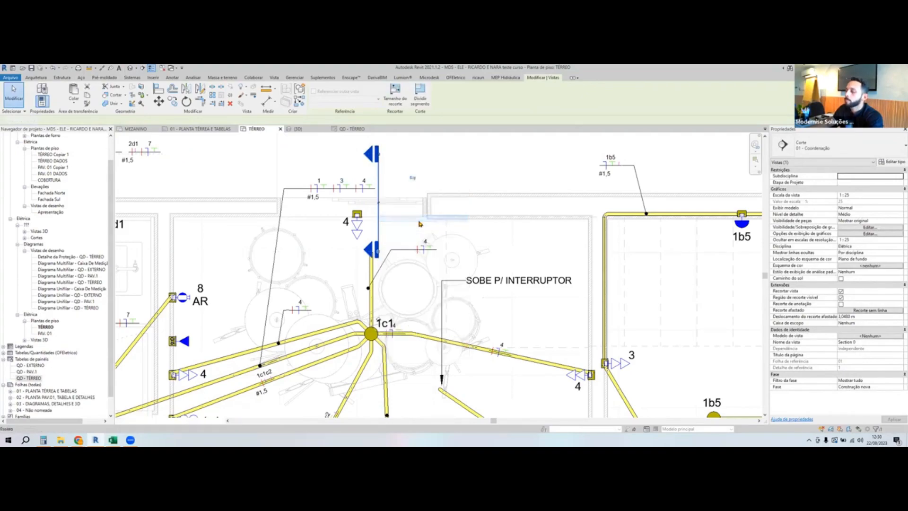
scroll(446, 354, up, 5)
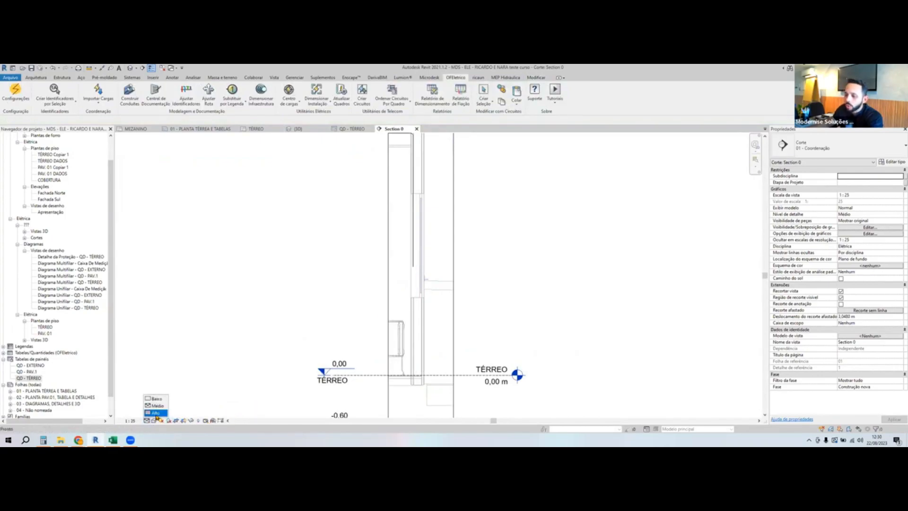
- Set the section's detail level to Alto and draw a 25 mm conduit vertically from the circuit 4 socket's Superior Esquerdo connector to about 1.05 m
click(155, 421)
scroll(409, 332, up, 3)
click(418, 364)
scroll(419, 362, up, 2)
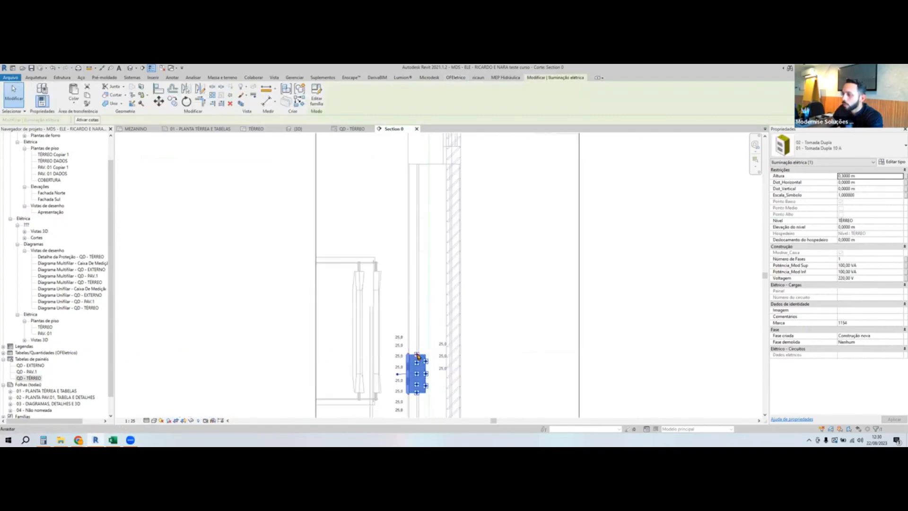
click(426, 220)
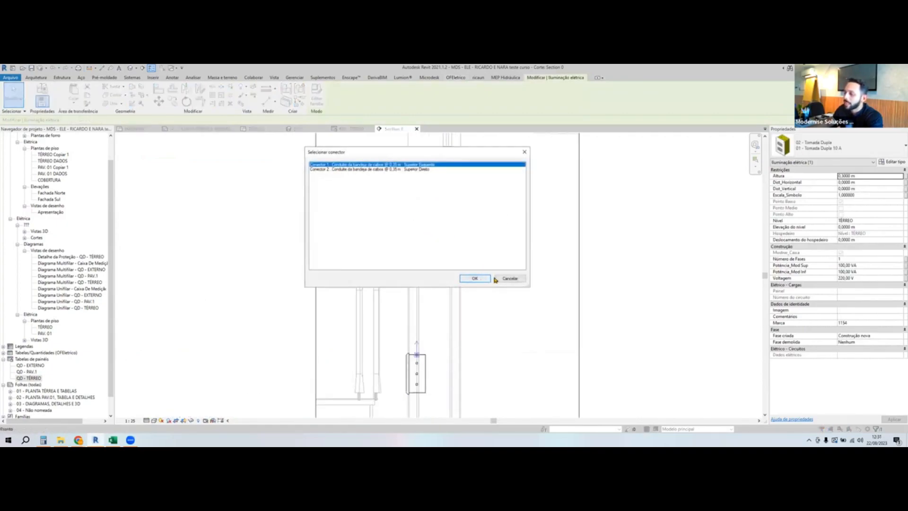
click(483, 282)
middle_drag(426, 174, 431, 261)
click(422, 200)
key(Escape)
key(Escape)
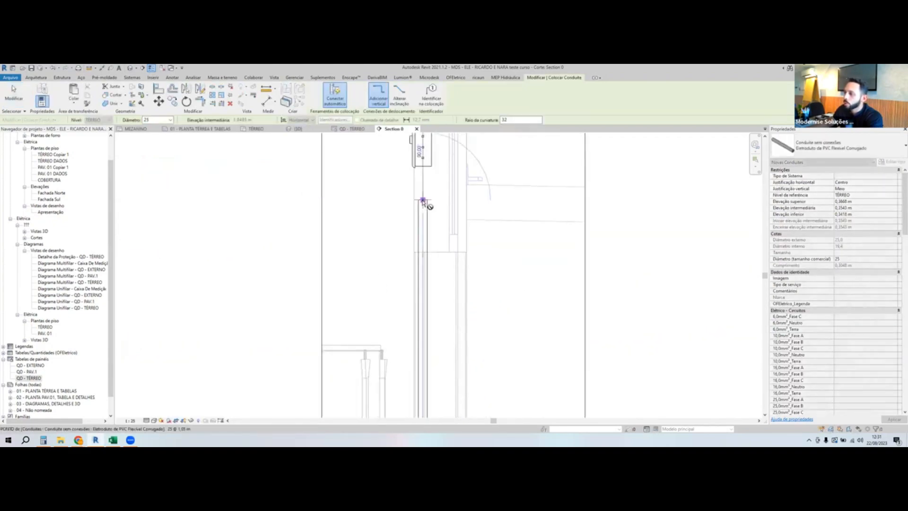
- In the 3D view, try to connect the socket's vertical conduit with the open conduit end coming from luminaire 1c1, and dismiss the error
click(129, 69)
shift+middle_drag(470, 330, 483, 283)
click(452, 231)
scroll(490, 251, up, 1)
drag(441, 255, 511, 330)
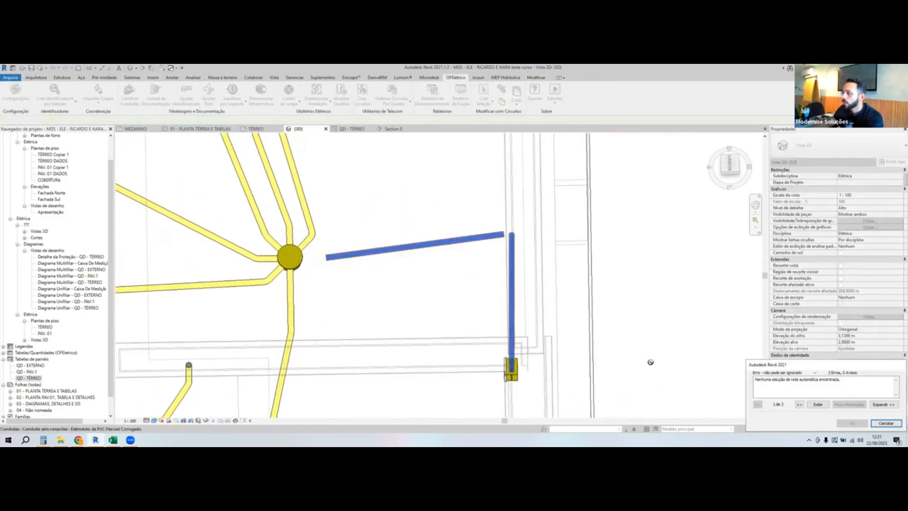
click(875, 425)
- From the right-side 3D view, stretch the socket's vertical conduit up to the ceiling conduit level at 2.80 m elevation
shift+middle_drag(577, 314, 733, 174)
click(732, 174)
scroll(492, 234, down, 4)
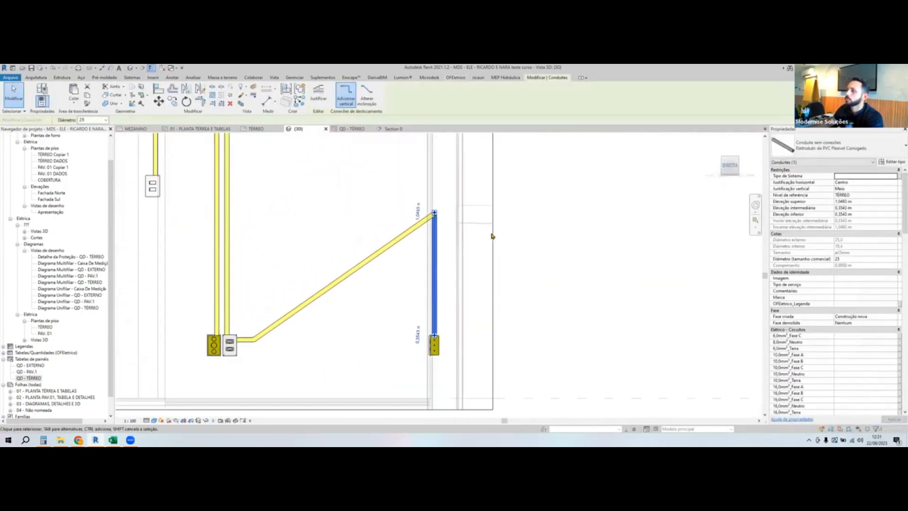
drag(440, 263, 447, 145)
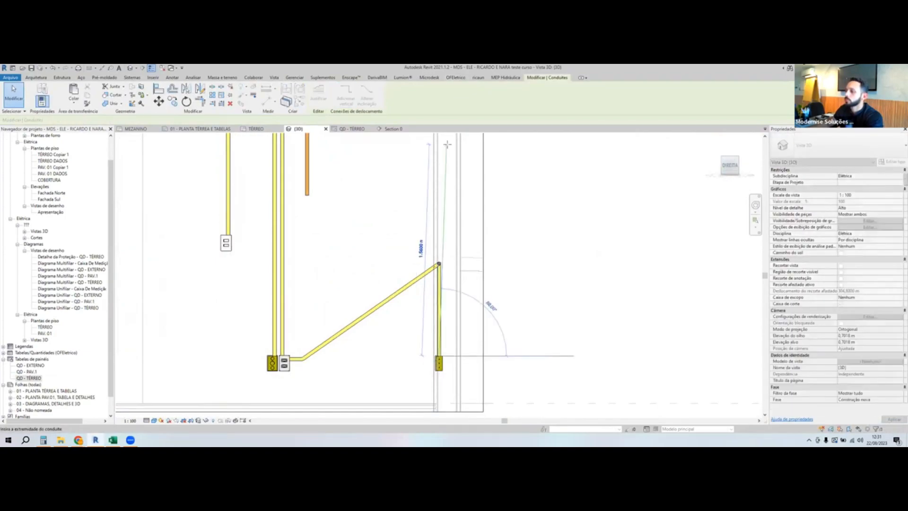
middle_drag(455, 155, 483, 307)
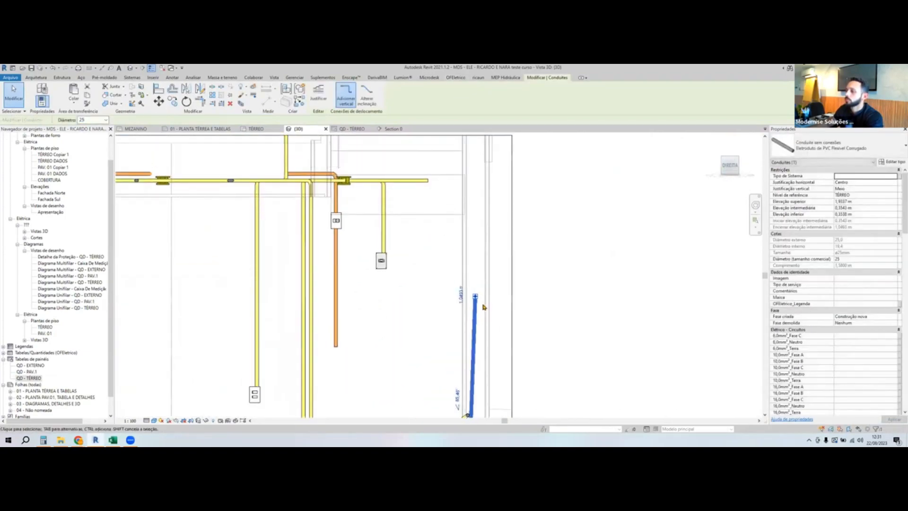
click(464, 179)
drag(465, 185, 466, 183)
shift+middle_drag(507, 192, 478, 386)
click(733, 162)
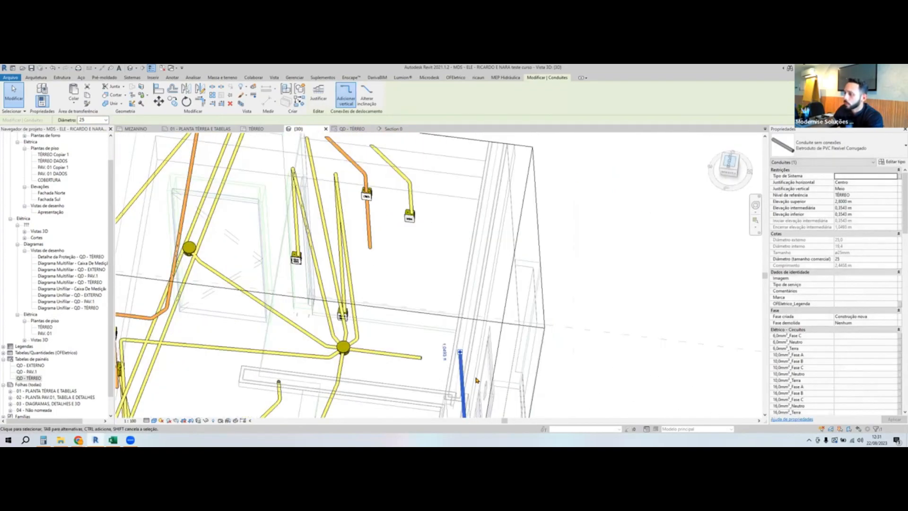
shift+middle_drag(449, 305, 440, 217)
right_click(440, 217)
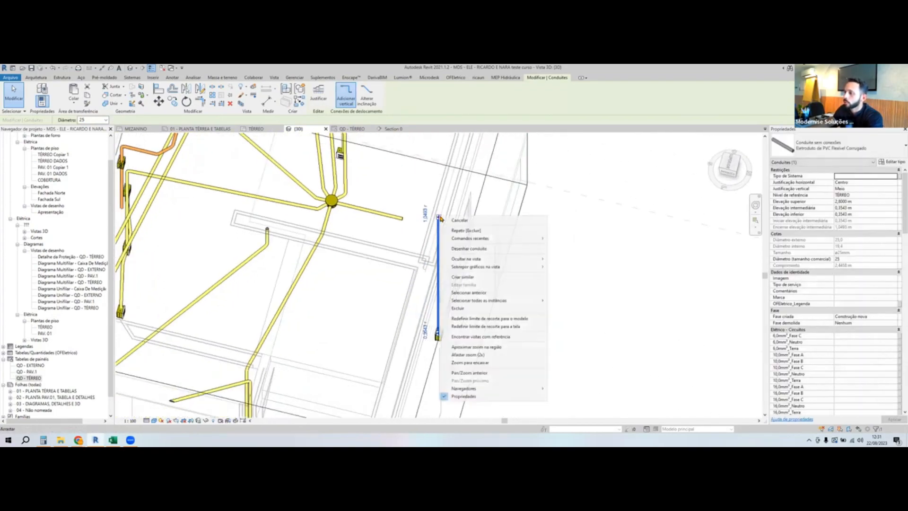
click(458, 253)
scroll(428, 217, up, 3)
scroll(428, 218, down, 3)
key(Escape)
key(Escape)
click(440, 223)
scroll(440, 223, up, 2)
right_click(442, 224)
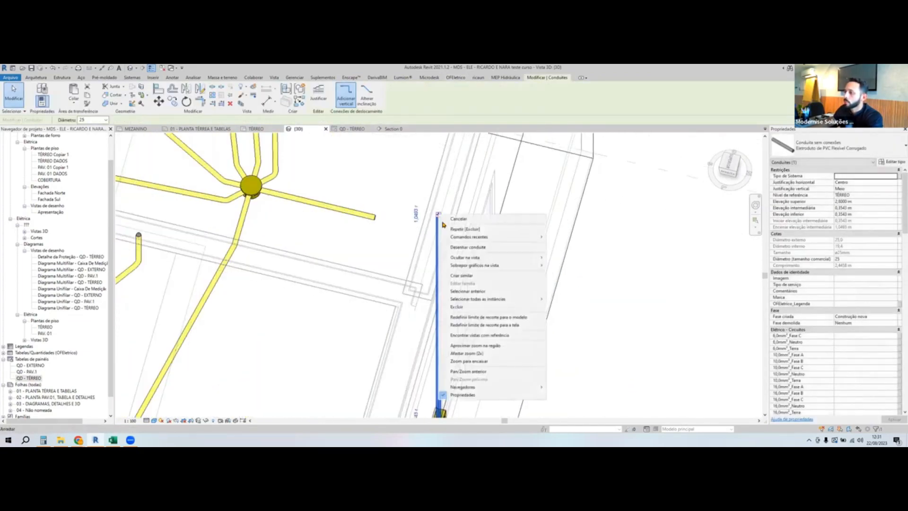
click(483, 252)
key(Escape)
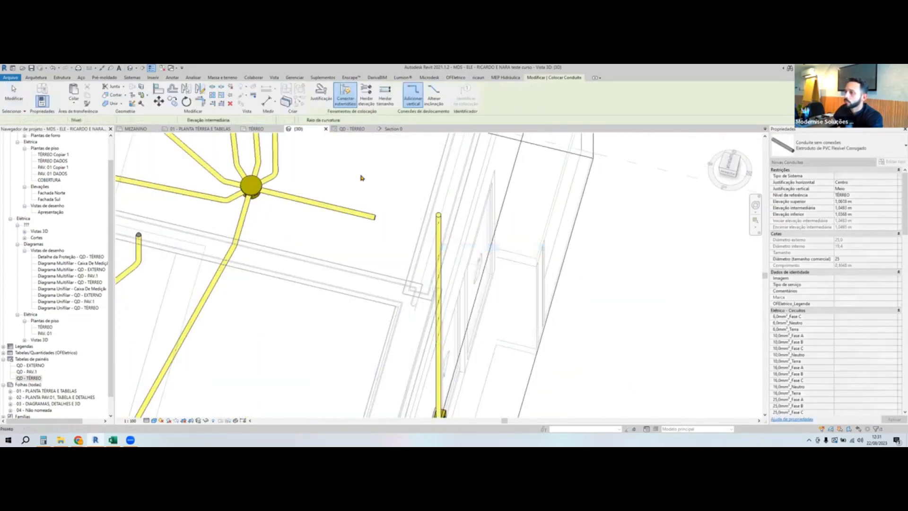
key(Escape)
- In Section 0, try to draw a horizontal conduit from the vertical conduit's upper end towards the exterior, and dismiss the warning
click(393, 129)
scroll(432, 268, down, 3)
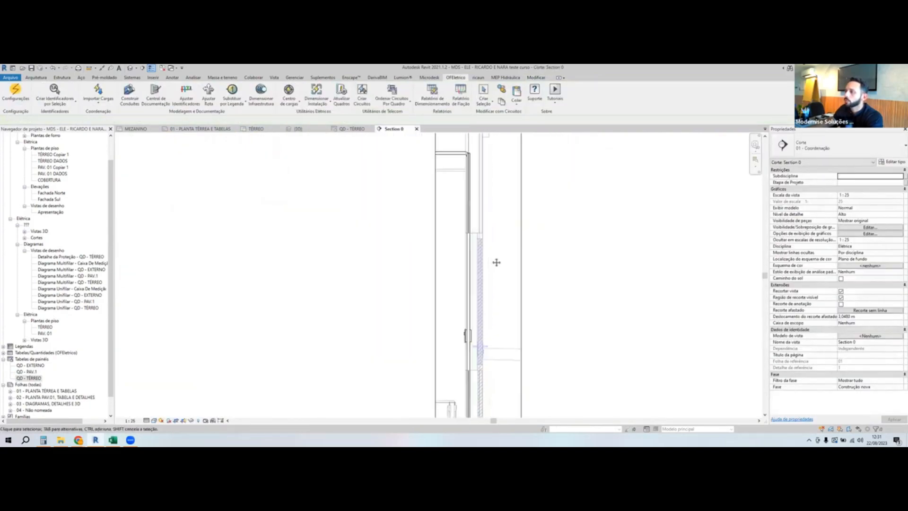
click(469, 248)
scroll(470, 248, up, 2)
right_click(474, 245)
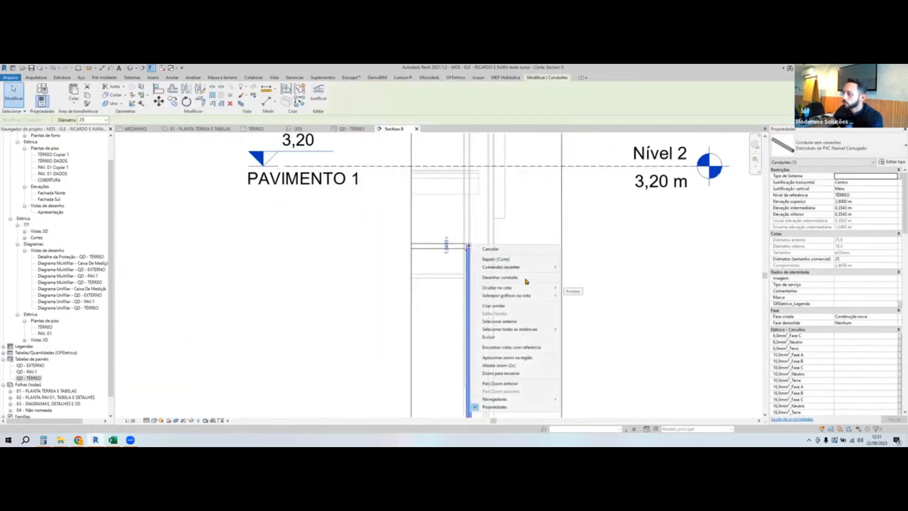
click(497, 277)
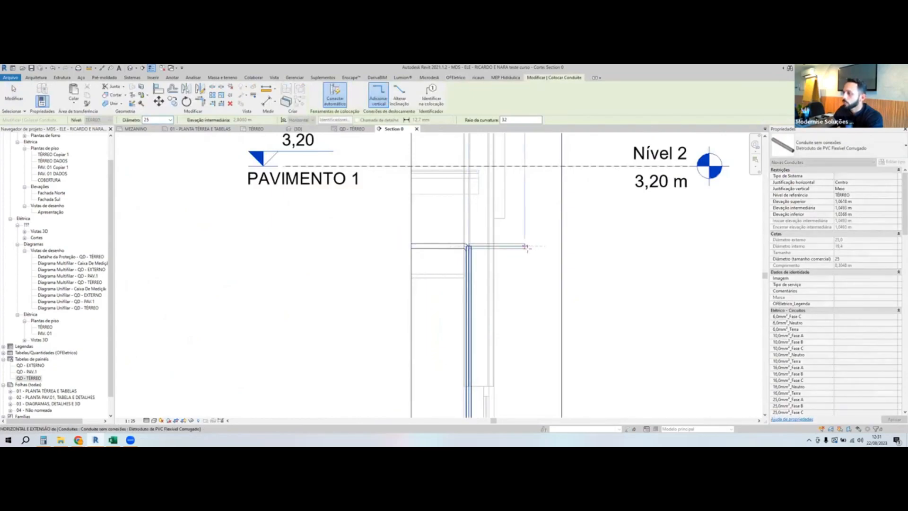
click(556, 246)
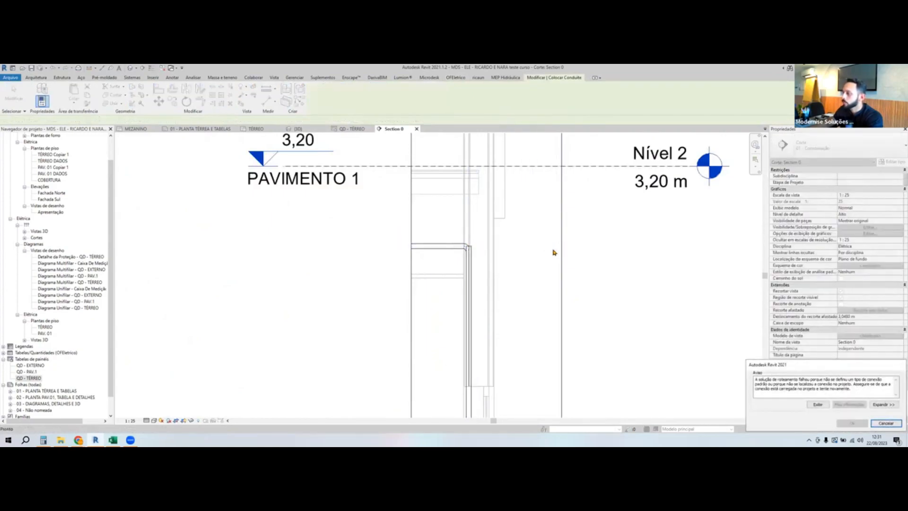
scroll(473, 252, up, 3)
key(Escape)
key(Escape)
- Stretch the vertical conduit's top end to about 2.87 m elevation and try to draw a horizontal conduit from it towards the room
click(452, 253)
drag(447, 245, 447, 215)
right_click(447, 213)
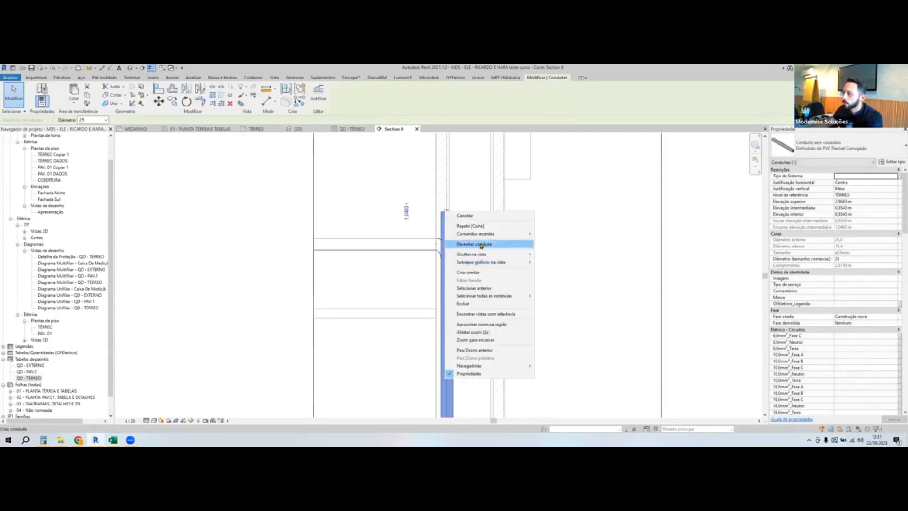
click(481, 244)
scroll(464, 208, down, 4)
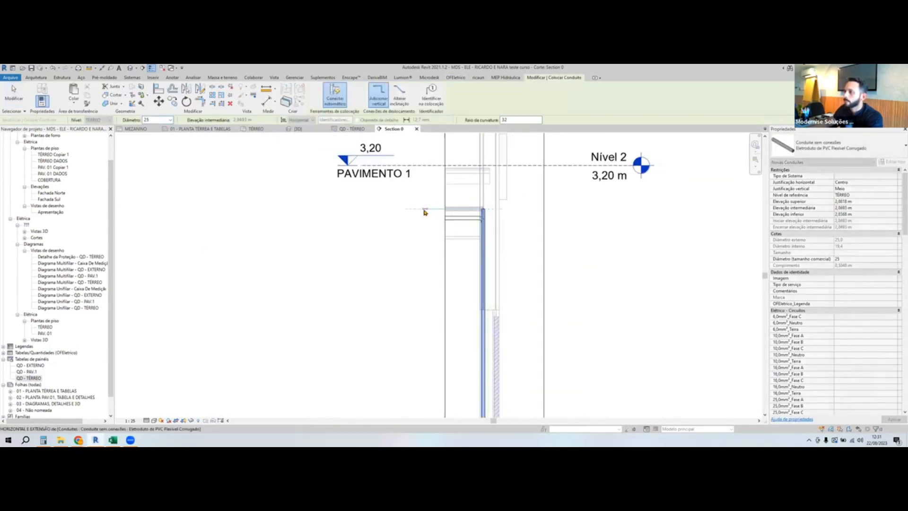
click(347, 210)
scroll(483, 211, up, 4)
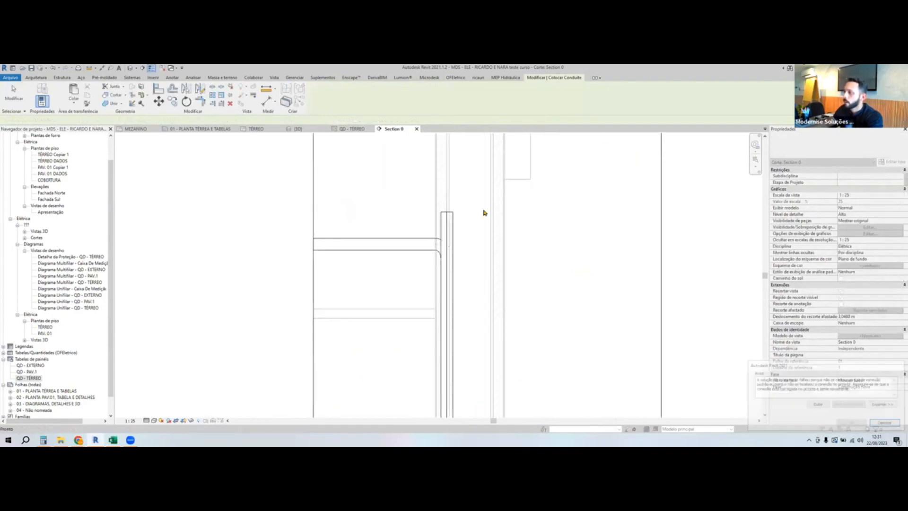
key(Escape)
key(Escape)
- Create a similar 25 mm conduit, drawn horizontally about 0.22 m long, level with the vertical conduit's top end on the room side
click(228, 243)
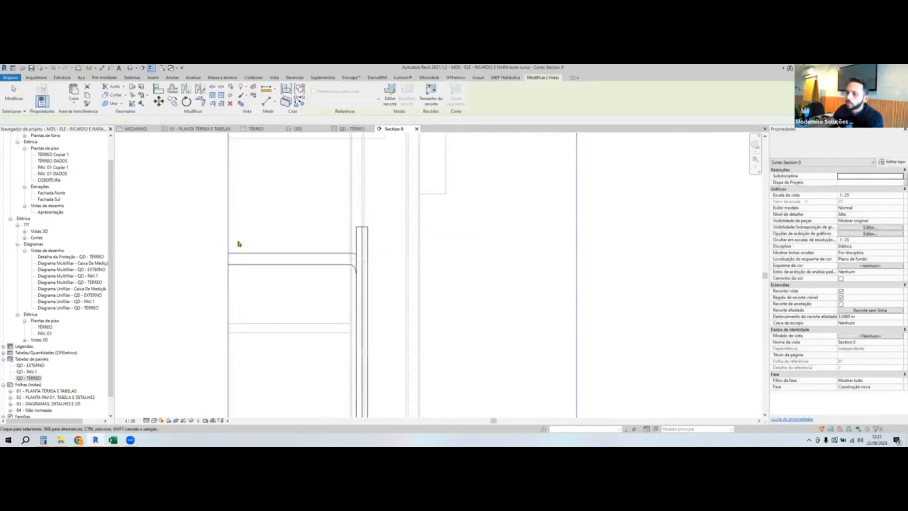
scroll(402, 275, down, 3)
key(Escape)
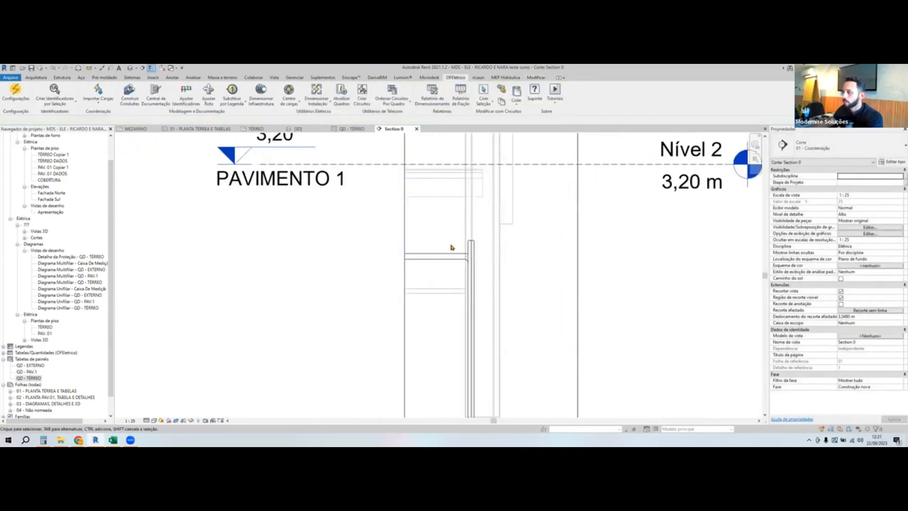
click(470, 253)
right_click(470, 252)
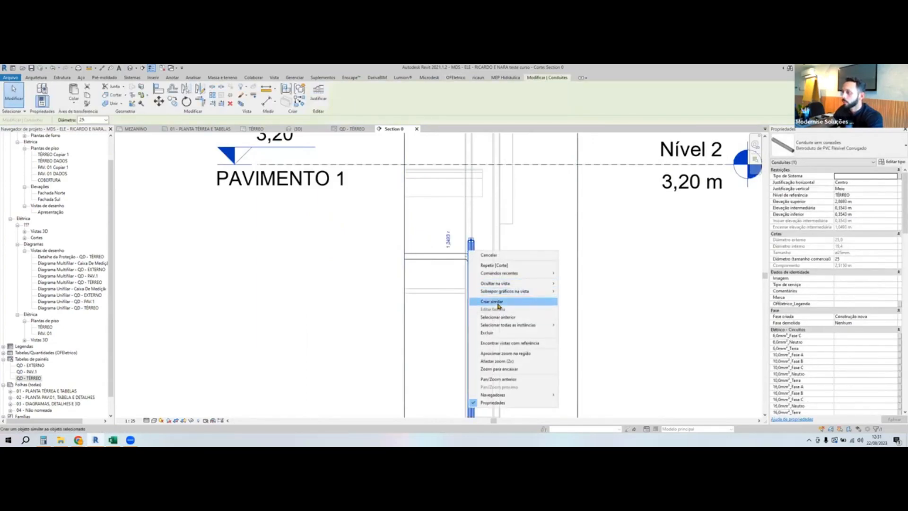
click(498, 303)
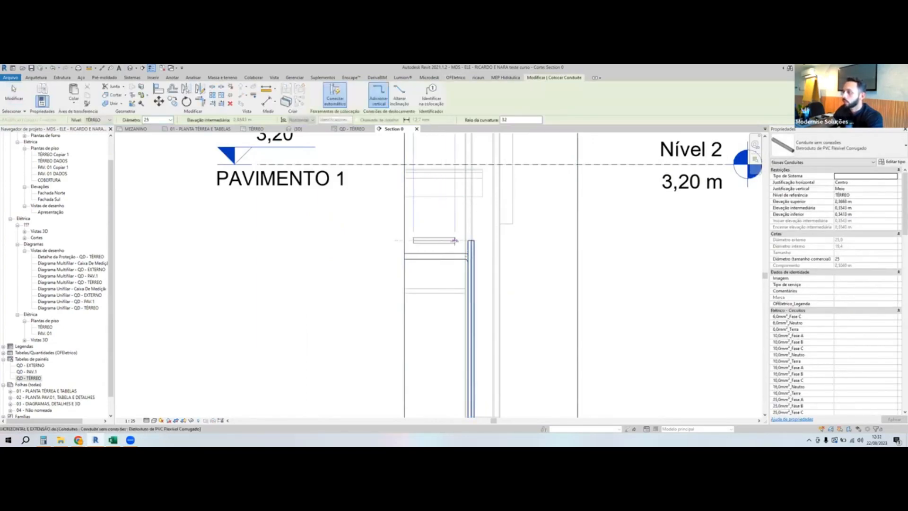
click(454, 241)
key(Escape)
key(Escape)
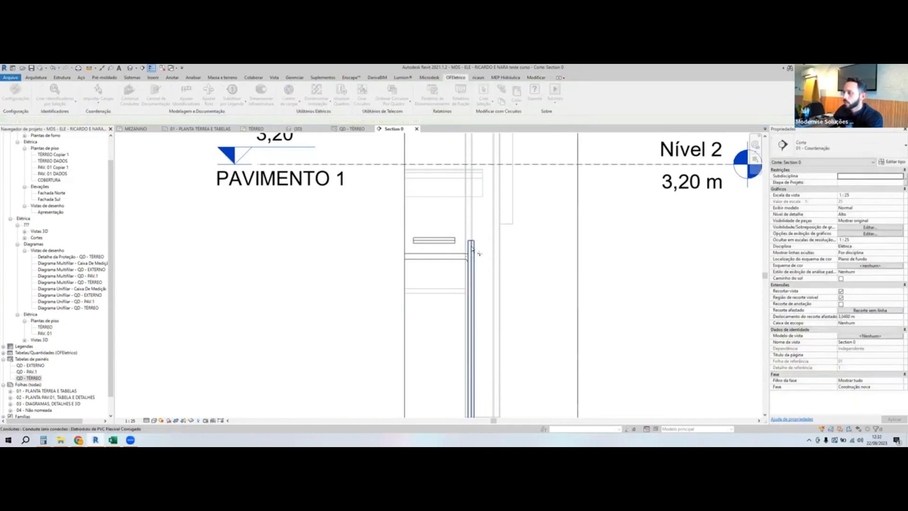
- In the 3D view, join the new short horizontal conduit to the top of the socket's vertical conduit
click(302, 130)
click(388, 227)
shift+middle_drag(389, 227, 617, 231)
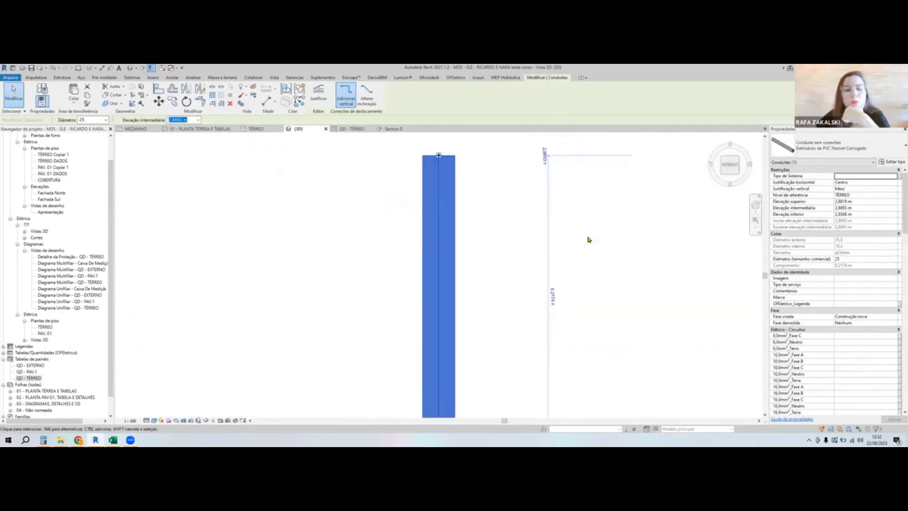
scroll(588, 241, down, 4)
drag(492, 241, 513, 195)
click(518, 274)
shift+middle_drag(518, 275, 552, 224)
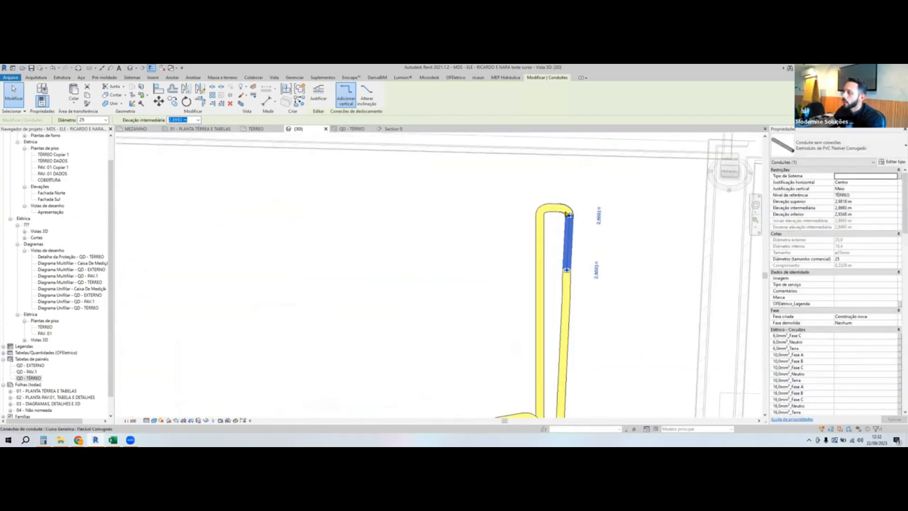
- Remove the elbow beside the short stub on the socket's conduit and swing the stub diagonally towards the horizontal conduit in top view
click(604, 240)
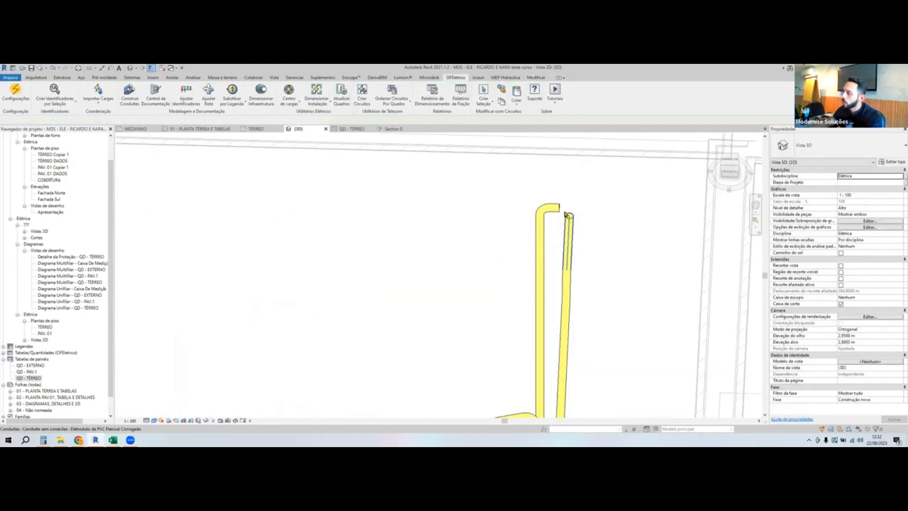
click(555, 208)
shift+middle_drag(586, 217, 615, 350)
click(731, 172)
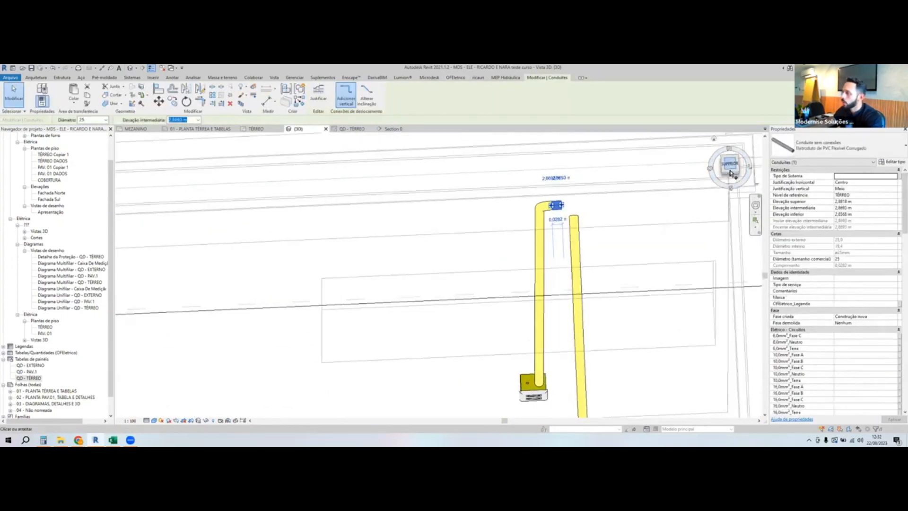
scroll(581, 264, down, 5)
drag(541, 261, 498, 373)
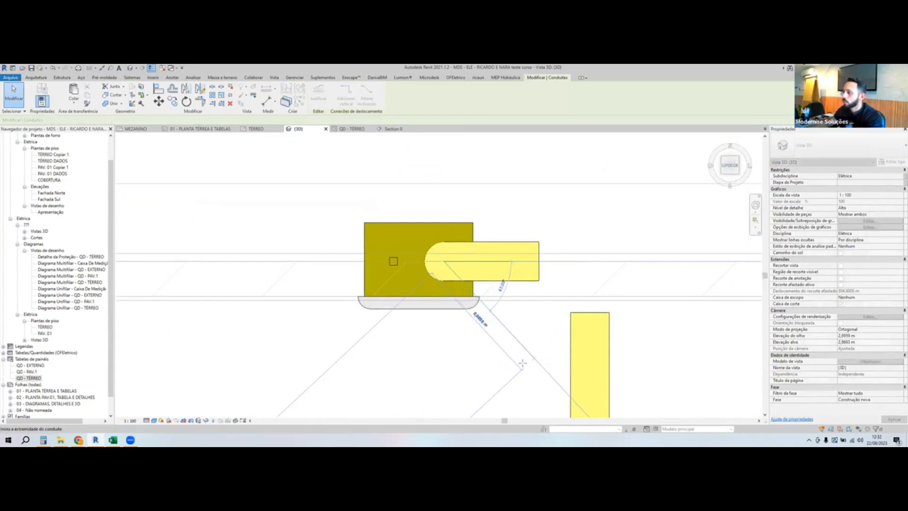
drag(507, 379, 506, 380)
- Try to join the diagonal stub to the horizontal conduit coming from luminaire 1c1 with Trim/Extend to Corner
scroll(508, 379, down, 4)
shift+middle_drag(525, 381, 461, 261)
scroll(461, 261, down, 4)
middle_drag(481, 329, 502, 304)
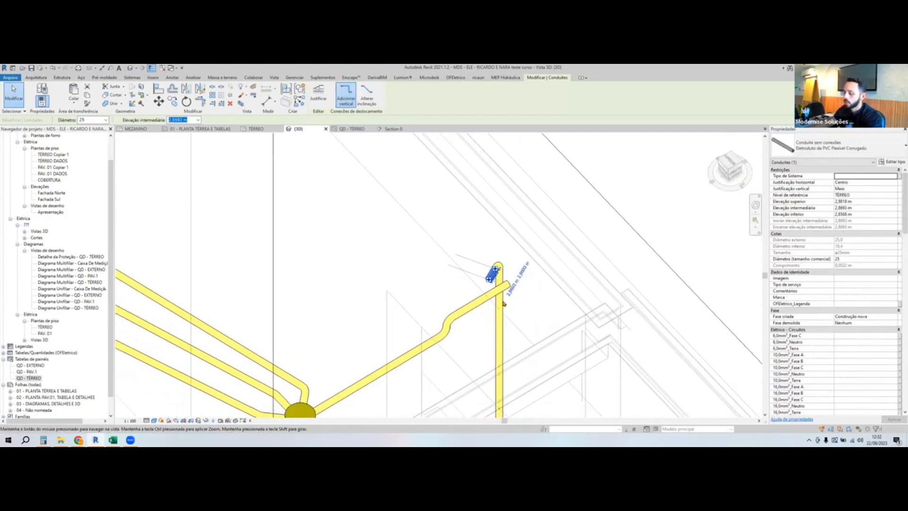
key(Escape)
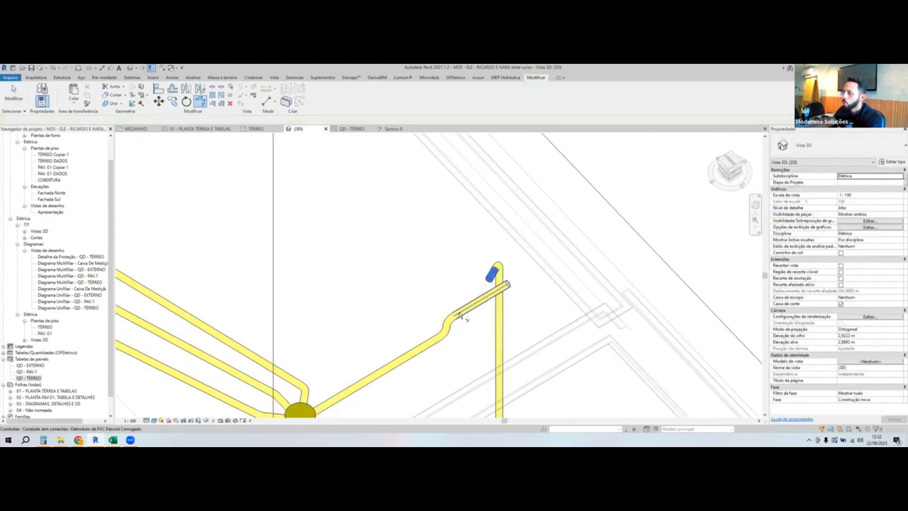
key(Escape)
scroll(533, 320, down, 3)
shift+middle_drag(525, 312, 581, 322)
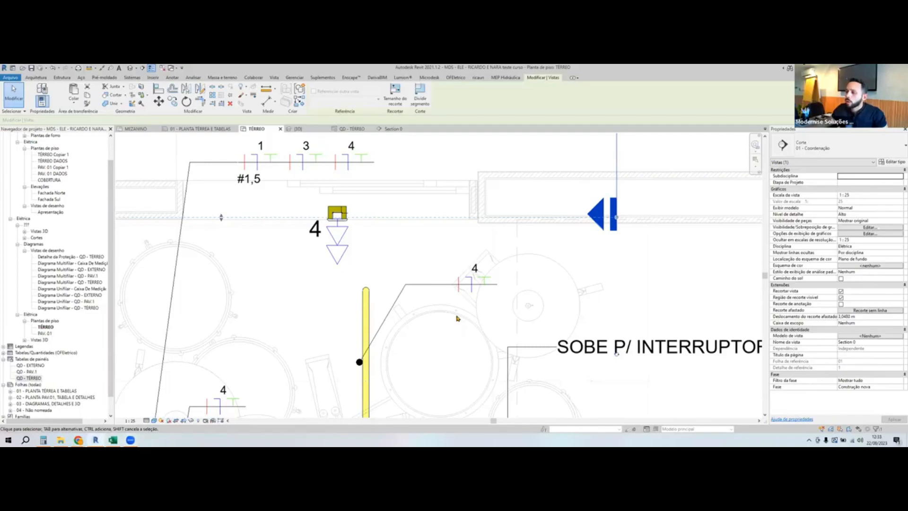
- In the TÉRREO floor plan, copy the 1b5 conductor annotation horizontally about 1.54 m to the left, near the circuit 4 socket
scroll(457, 319, down, 2)
mouse_move(430, 349)
middle_down()
mouse_move(353, 318)
mouse_move(270, 356)
middle_up()
click(583, 204)
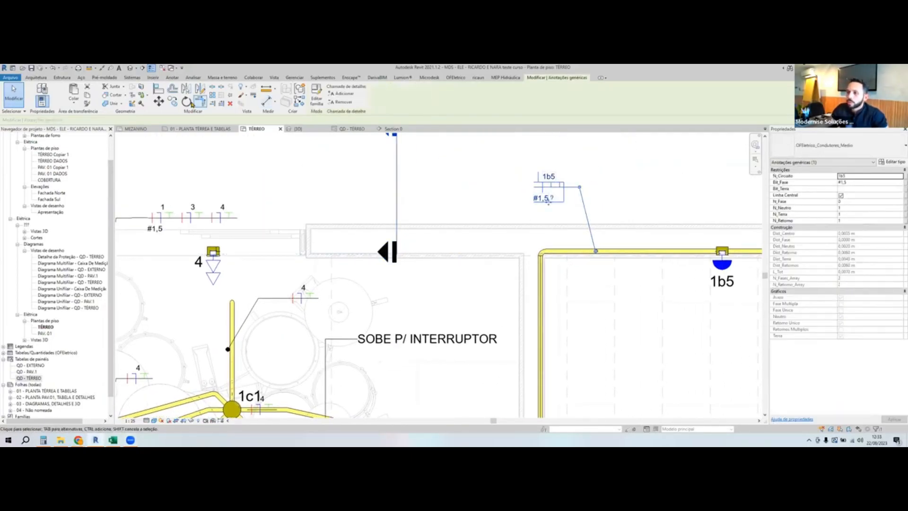
click(171, 103)
click(627, 208)
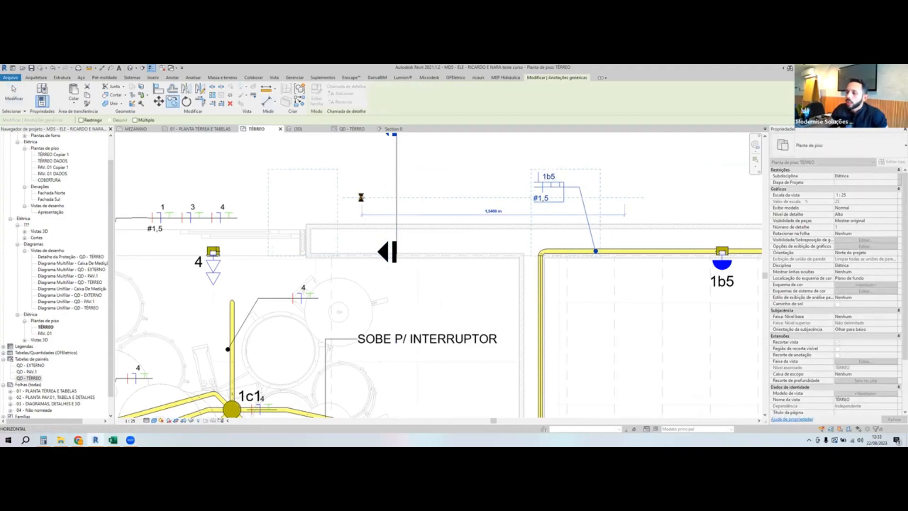
click(364, 204)
middle_drag(364, 200, 392, 200)
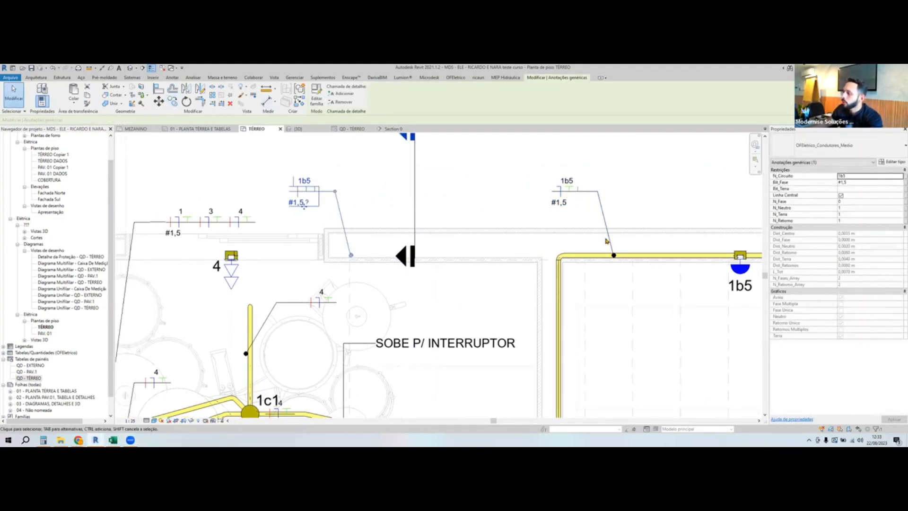
scroll(301, 191, up, 5)
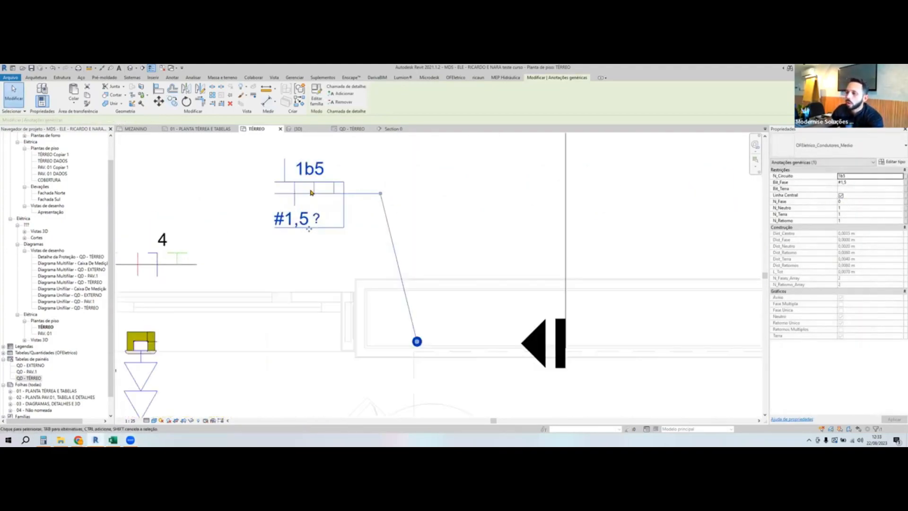
- Change the copied 1b5 annotation's conductors to 1 phase and 0 returns, and set its circuit number to 5
click(341, 307)
scroll(359, 231, down, 3)
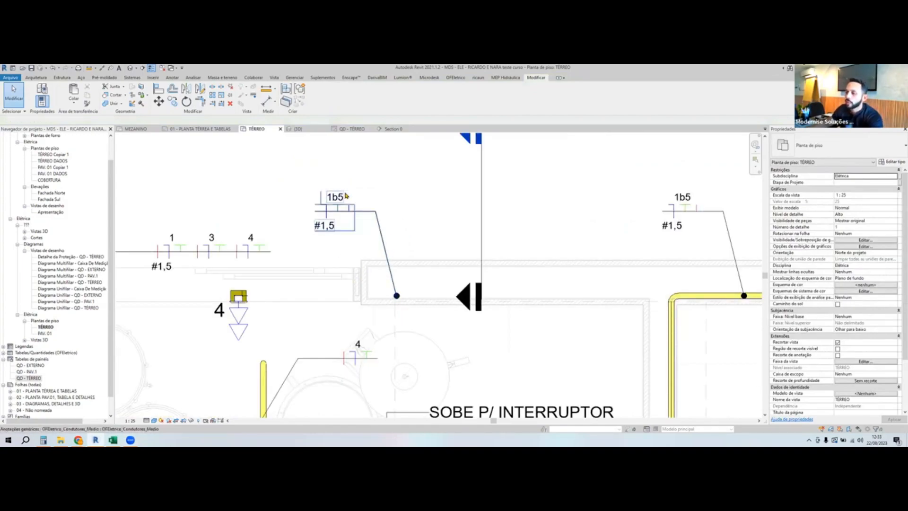
scroll(358, 214, up, 2)
scroll(356, 225, down, 2)
scroll(350, 226, up, 3)
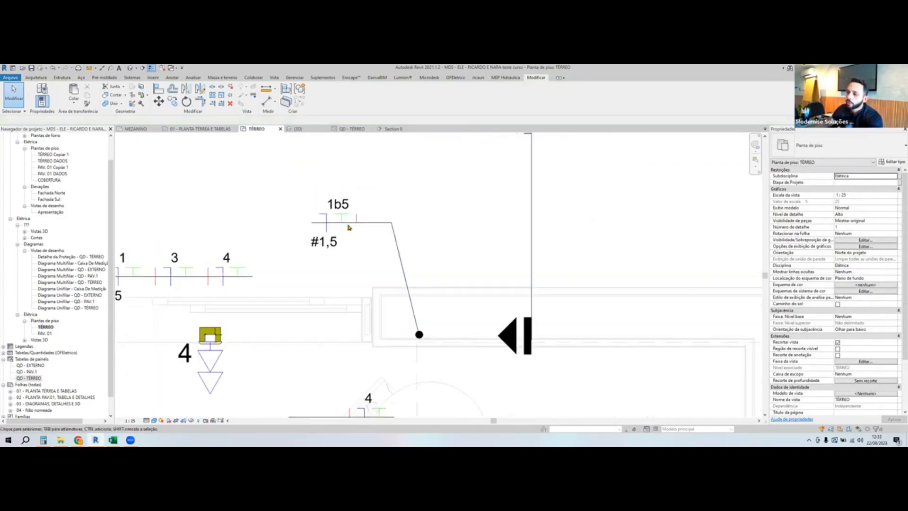
click(361, 221)
click(382, 228)
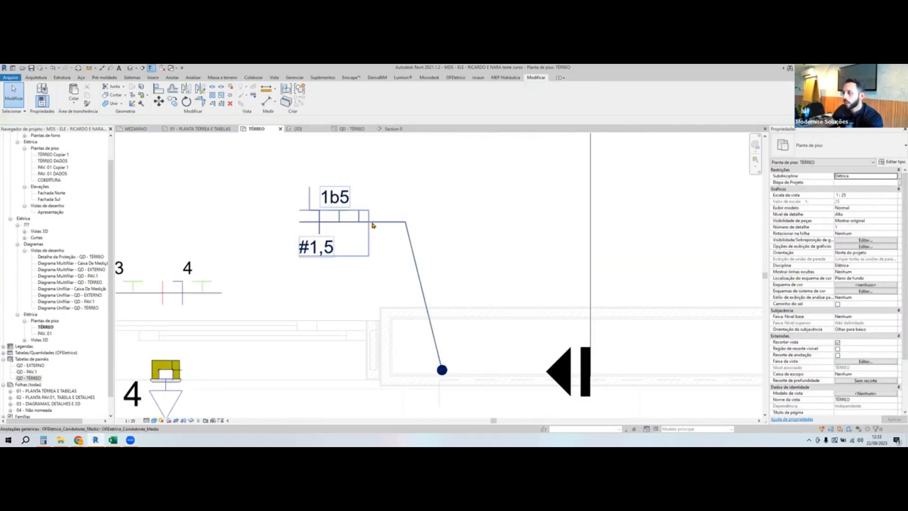
click(369, 238)
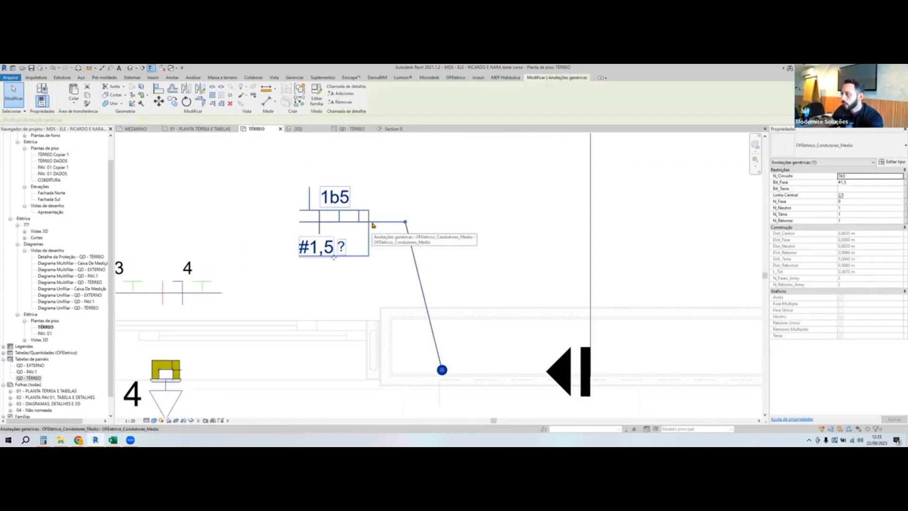
click(850, 221)
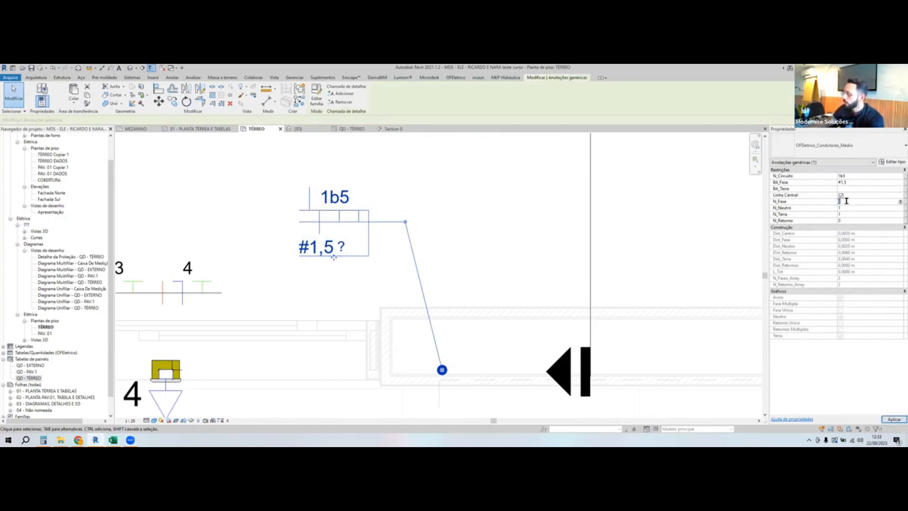
click(468, 177)
click(335, 197)
click(335, 197)
key(Return)
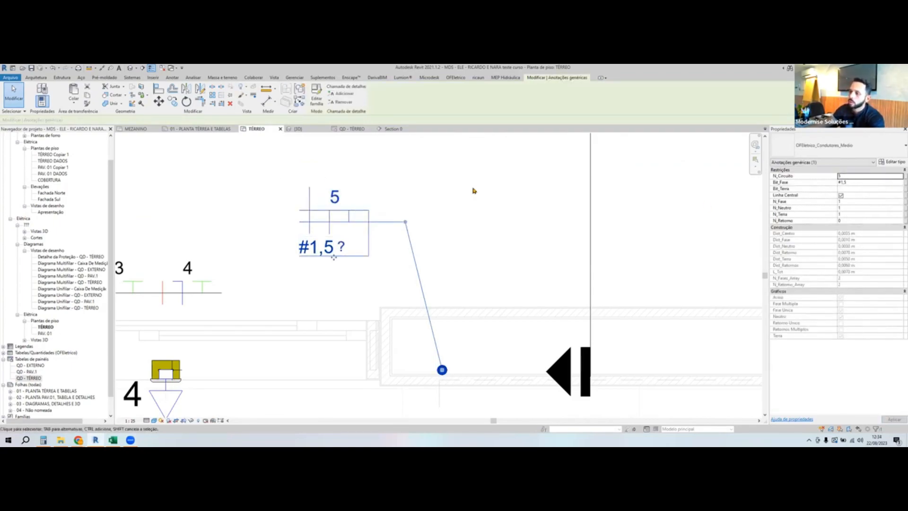
- Set the phase conductor gauge of the circuit 5 annotation to 2,5
click(326, 246)
text(2,5)
key(Return)
click(489, 237)
scroll(486, 237, down, 2)
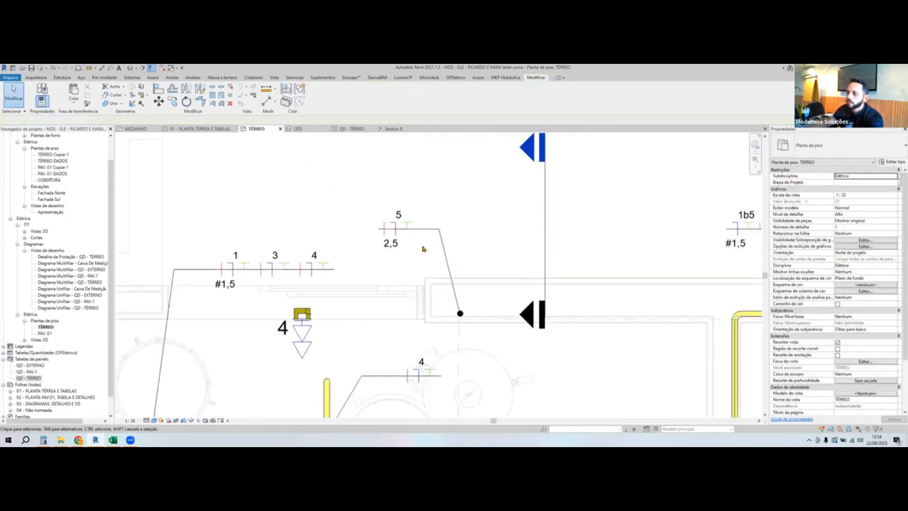
- Move the circuit 5 annotation below the circuit 4 socket and attach its leader end to the vertical conduit rising from luminaire 1c1
scroll(425, 248, down, 2)
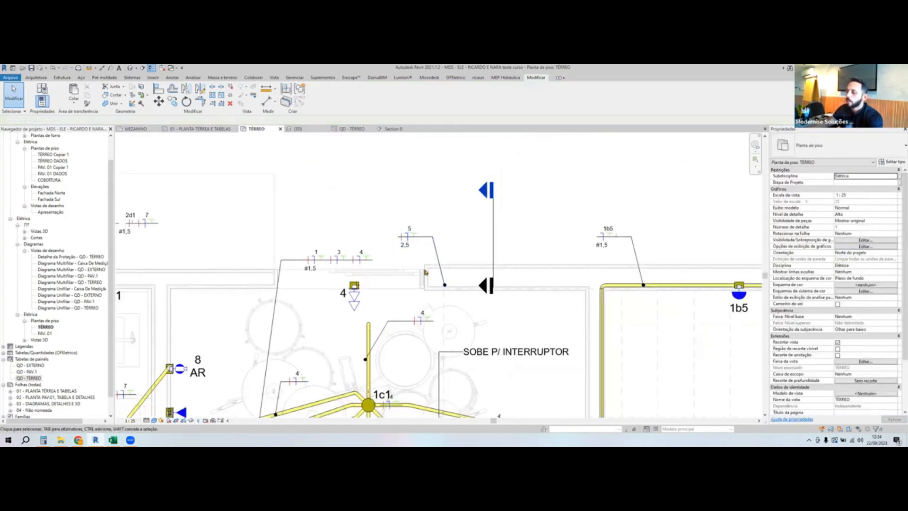
mouse_move(443, 266)
ctrl+mouse_down()
mouse_move(353, 286)
mouse_move(349, 347)
ctrl+mouse_up()
scroll(324, 326, up, 3)
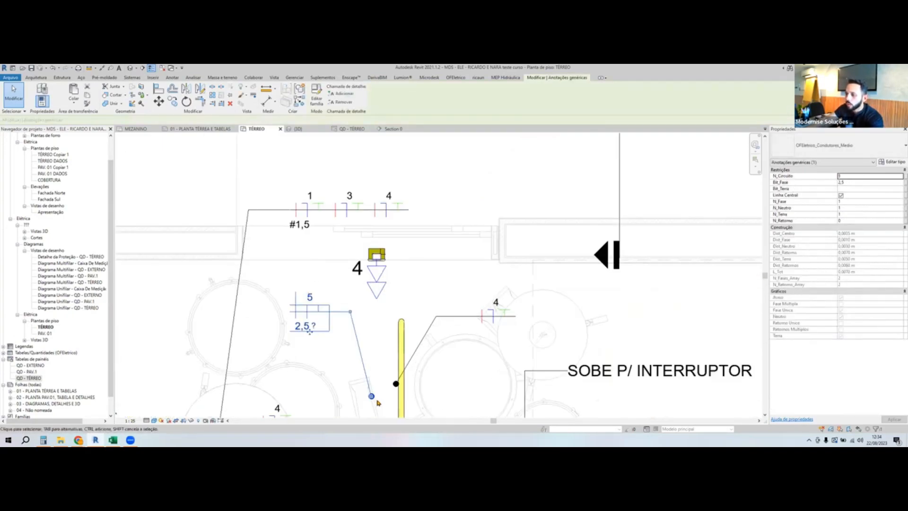
drag(371, 395, 400, 354)
key(Escape)
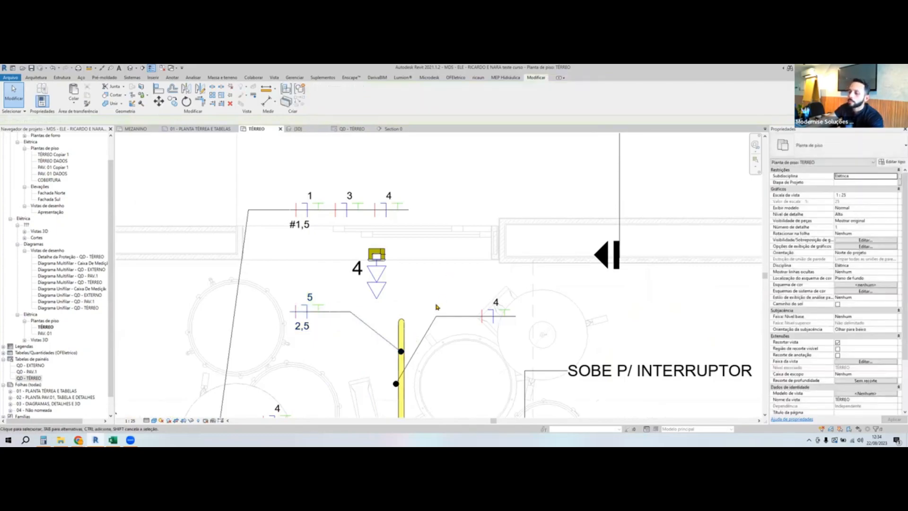
scroll(434, 302, down, 4)
scroll(492, 297, down, 3)
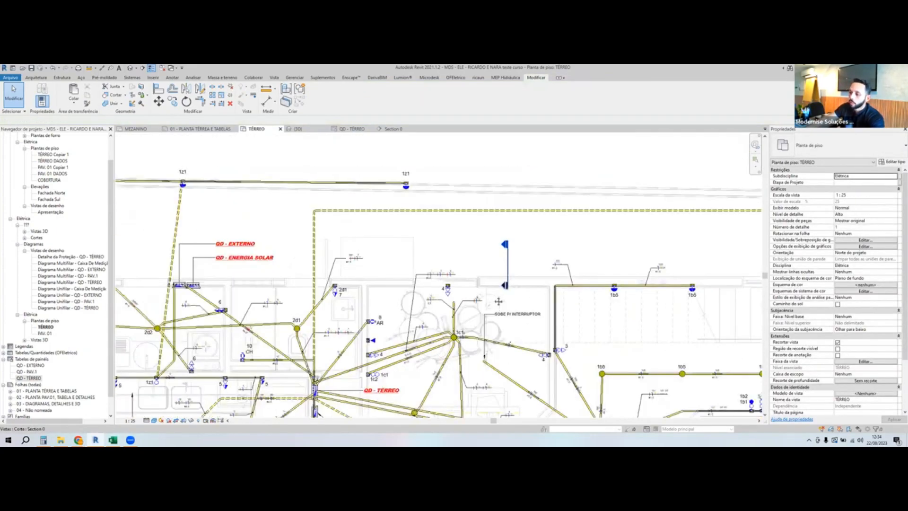
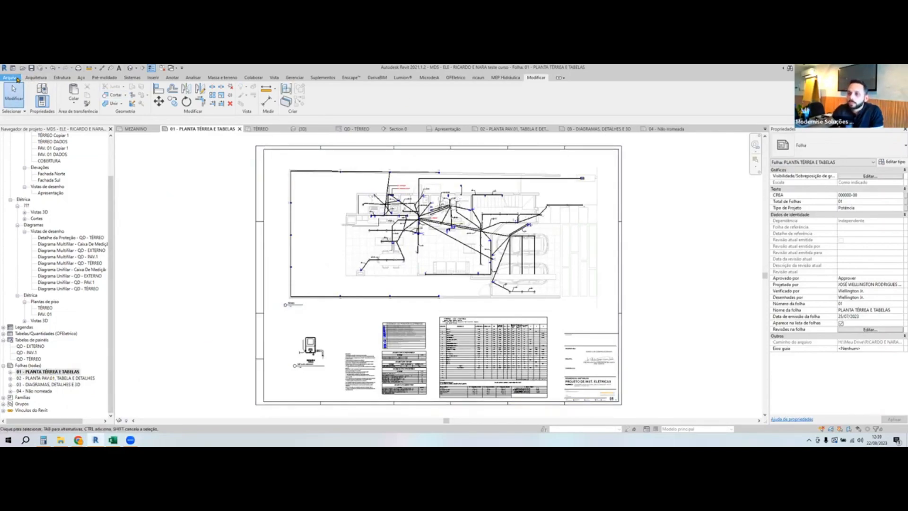
- Start a DWG export from sheet 01 - PLANTA TÉRREA E TABELAS using the in-session view/sheet set
click(12, 77)
mouse_move(31, 187)
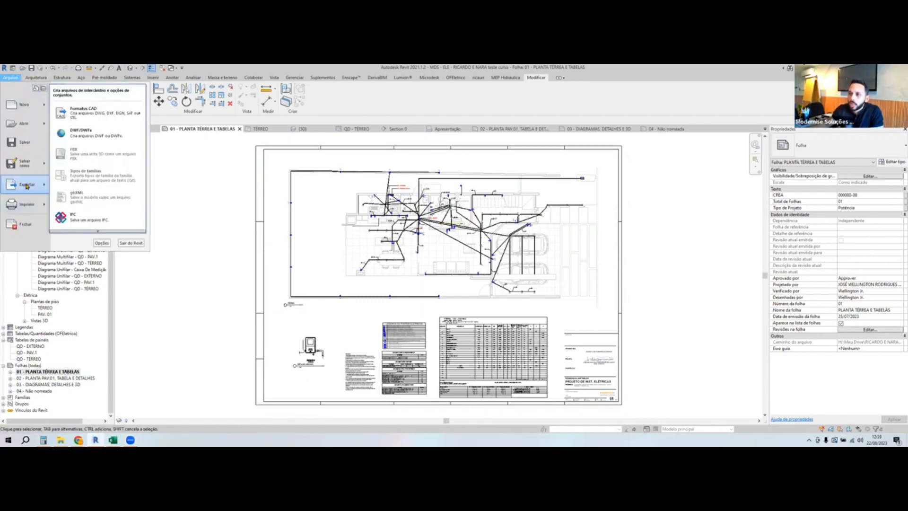
mouse_move(102, 110)
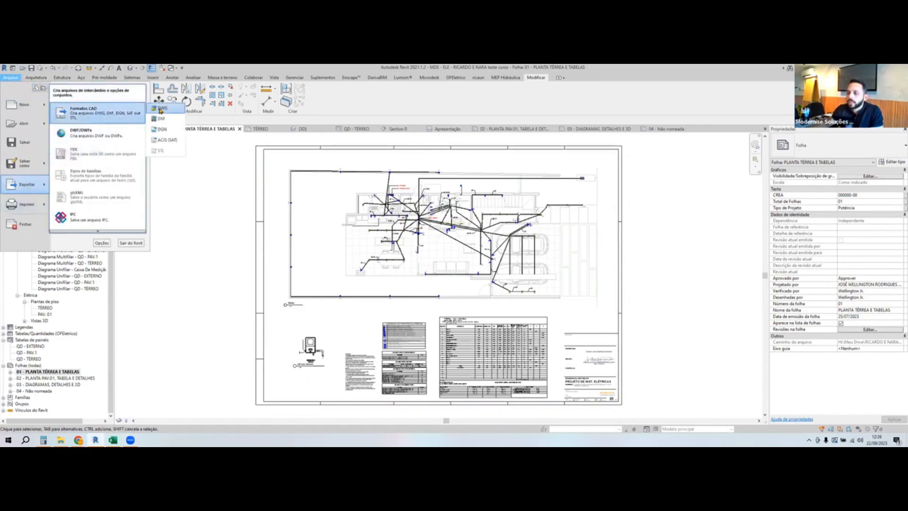
click(159, 111)
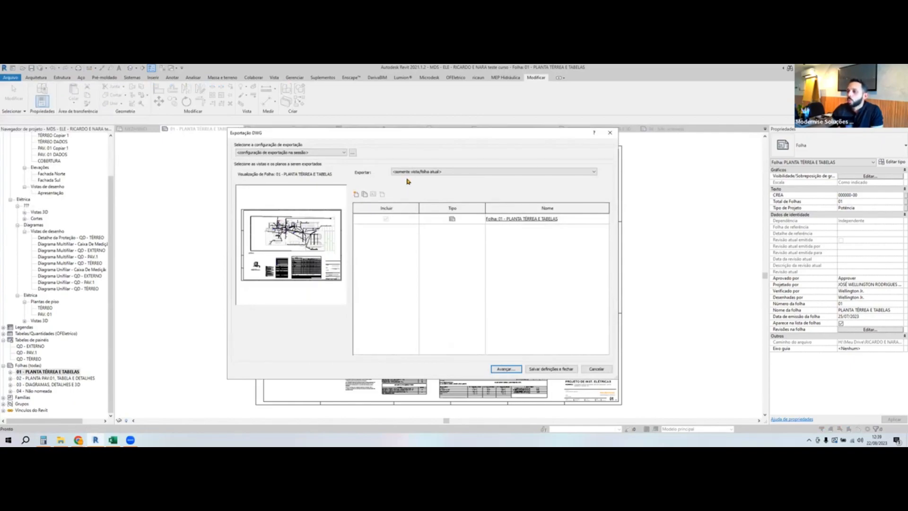
click(413, 172)
click(415, 183)
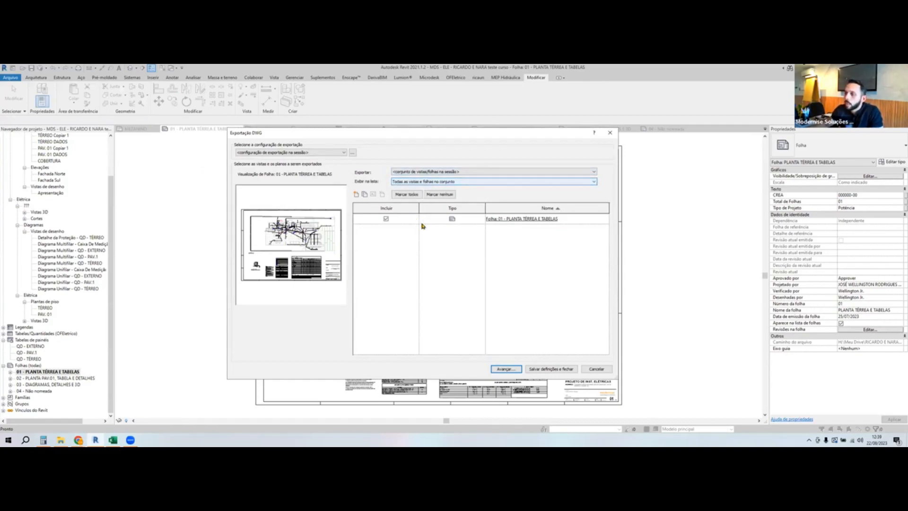
- List the sheets in the model for export and include sheets 02 and 03 along with sheet 01
click(447, 183)
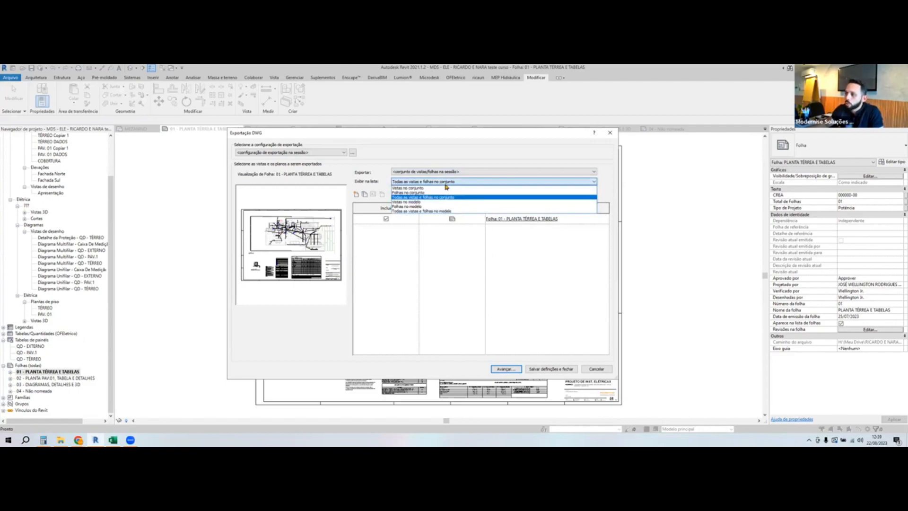
click(427, 207)
click(386, 230)
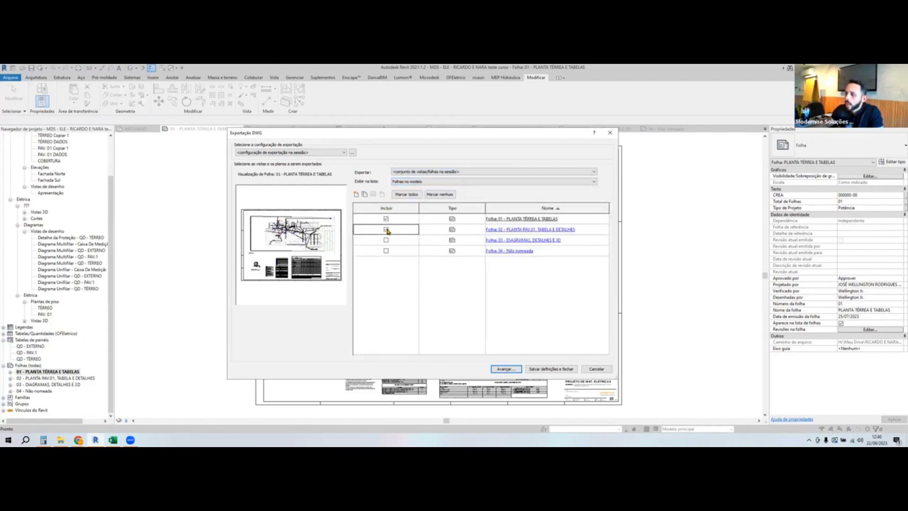
click(386, 240)
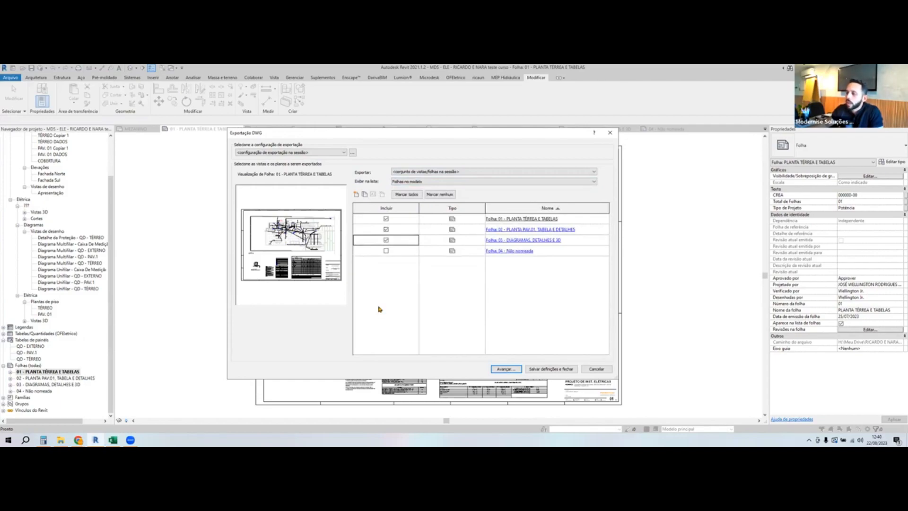
- In the DWG export setup, turn off exporting views on sheets as linked files and set the file format to AutoCAD 2010
click(352, 152)
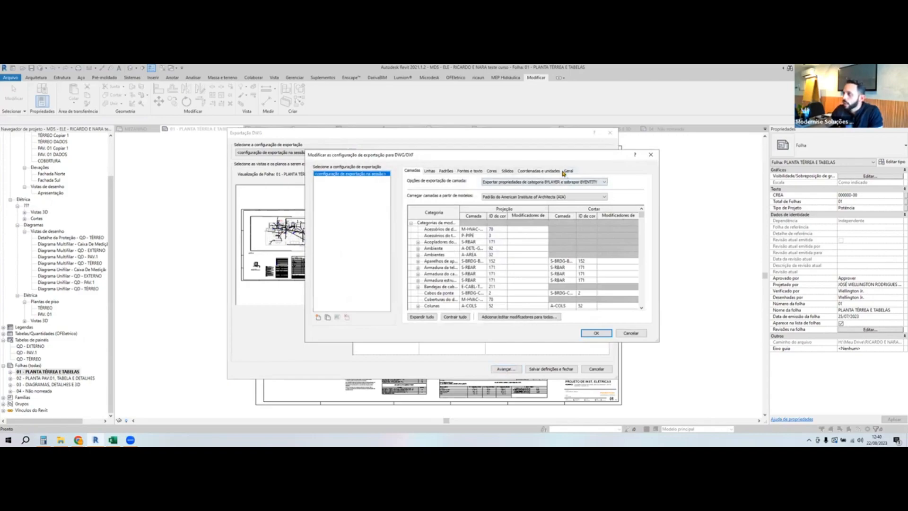
click(568, 171)
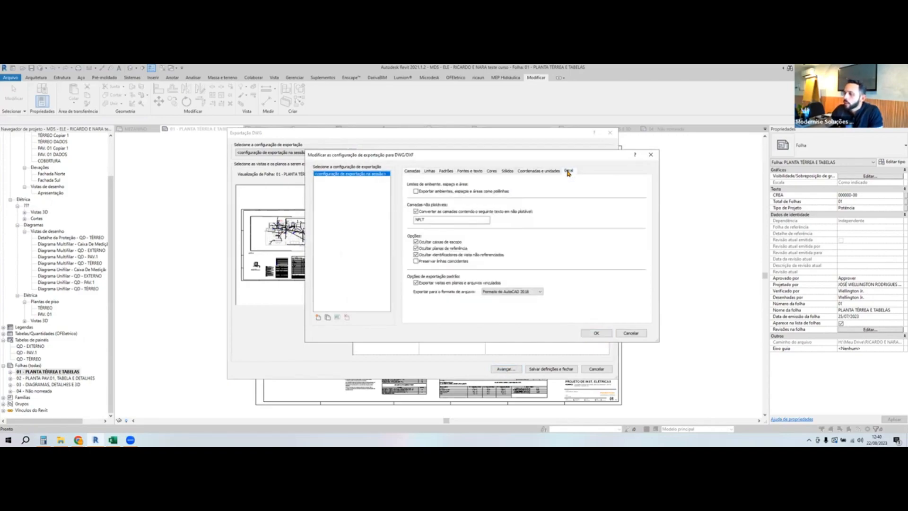
click(440, 284)
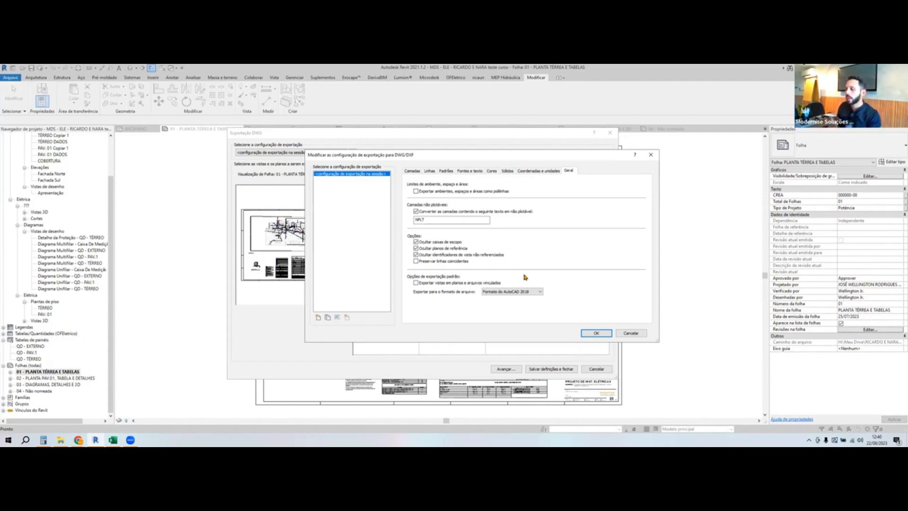
click(514, 292)
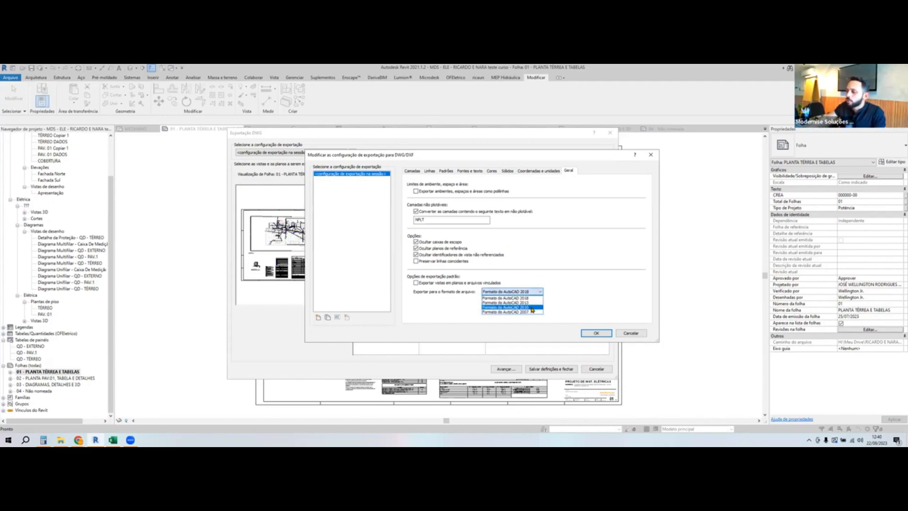
click(531, 307)
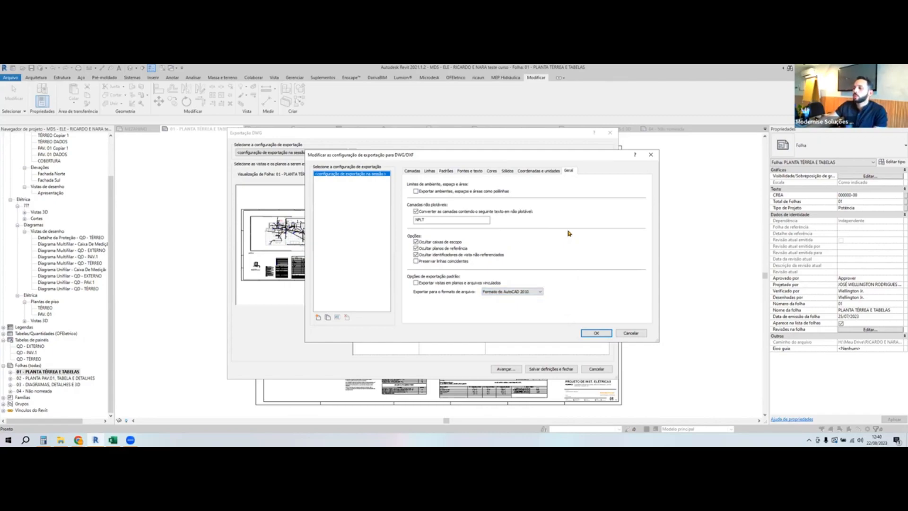
- Set the exported colours to those specified in the view (True Color - RGB values) and accept the export setup
click(543, 173)
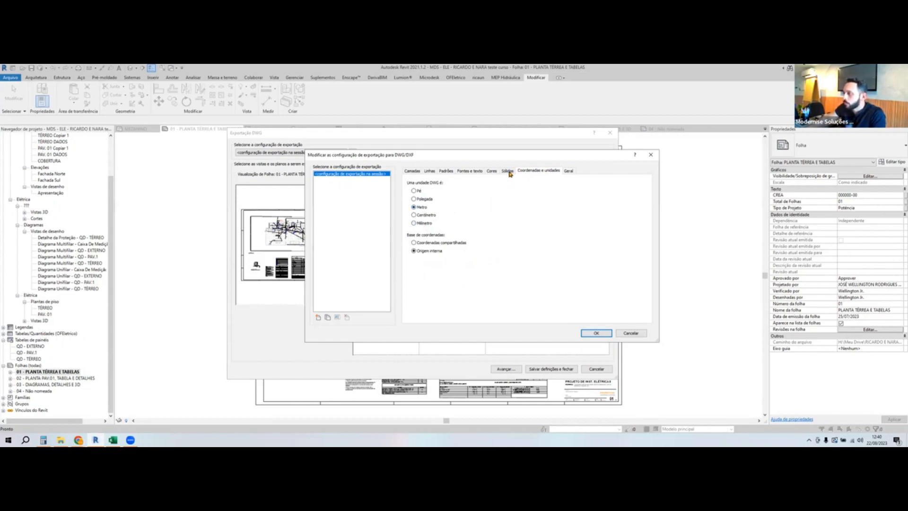
click(492, 172)
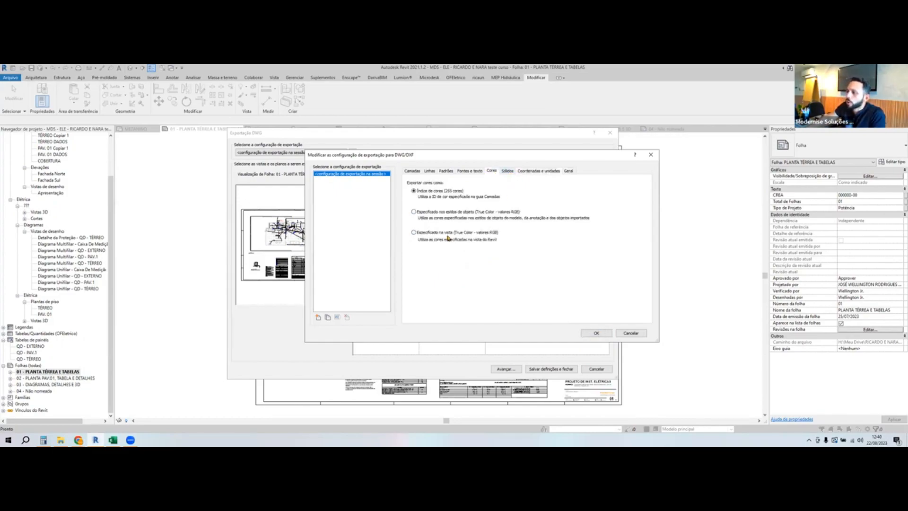
click(414, 232)
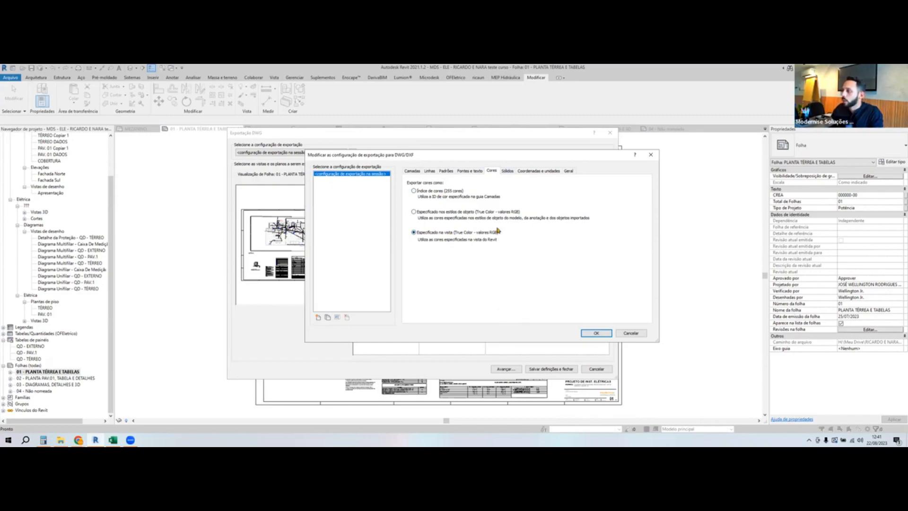
click(552, 171)
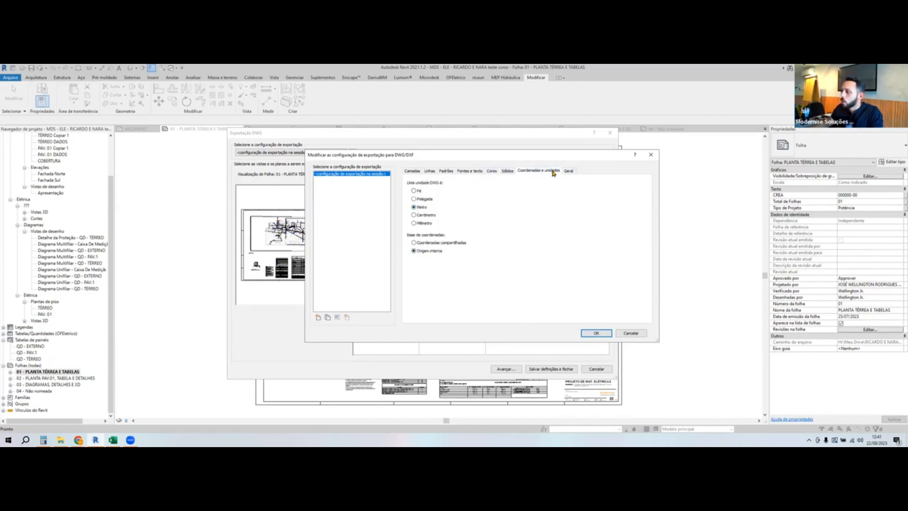
click(567, 172)
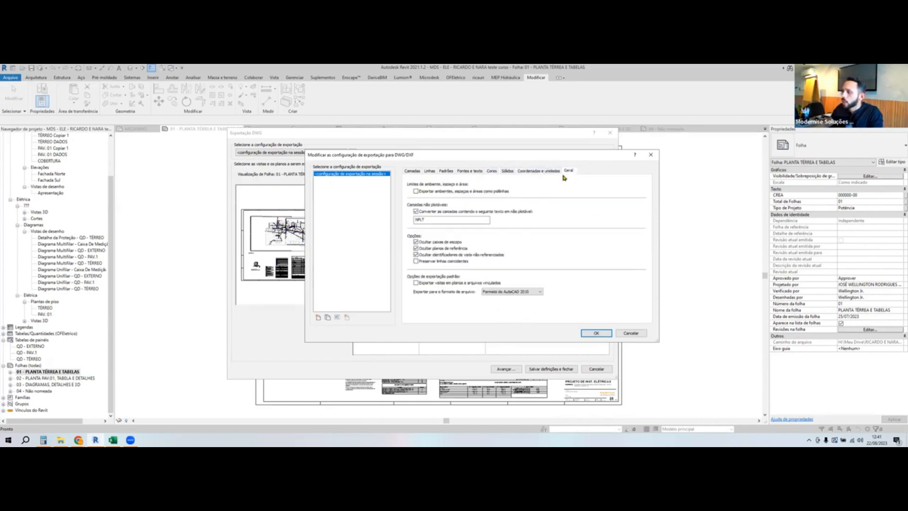
click(597, 333)
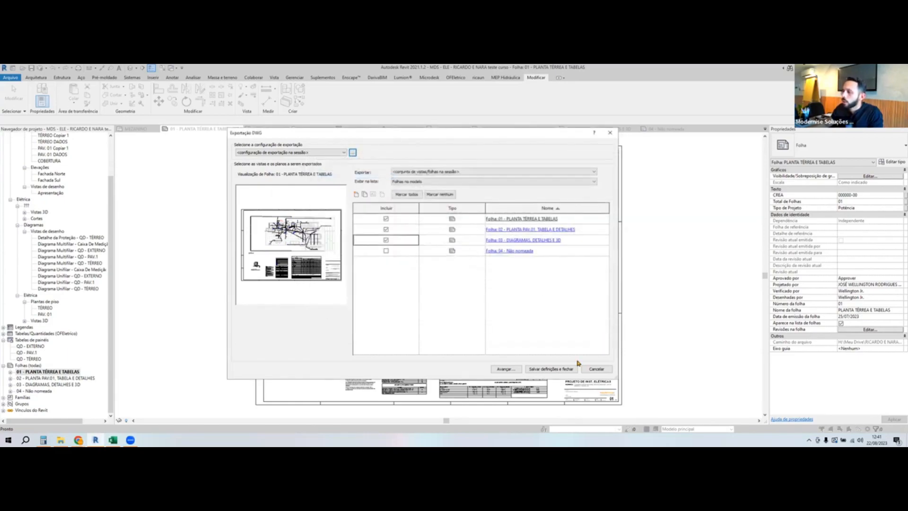
- Exclude sheets 02 and 03, then export sheet 01 as an AutoCAD 2010 DWG to the Área de Trabalho folder
click(386, 239)
click(386, 230)
click(386, 230)
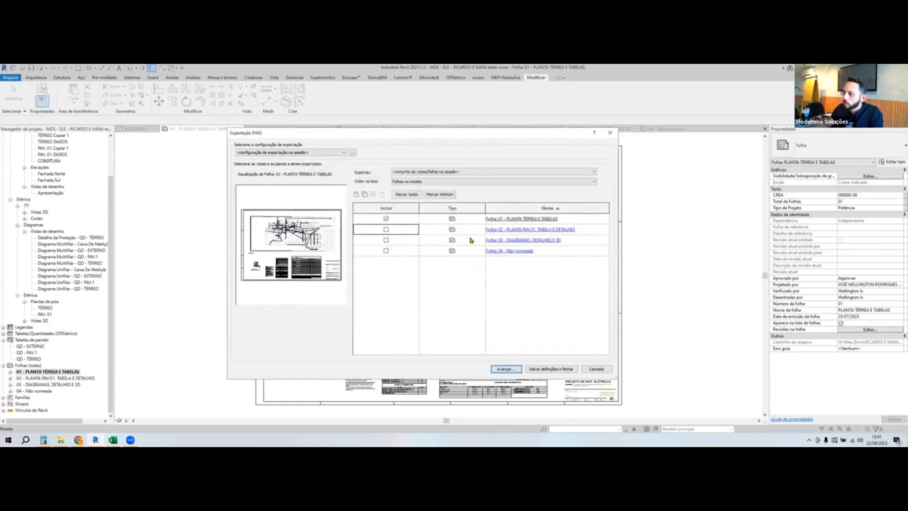
click(506, 370)
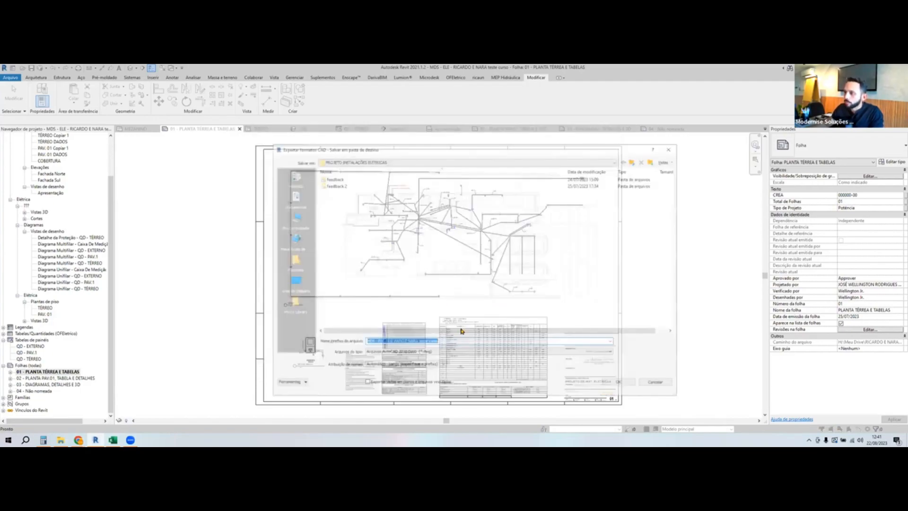
click(293, 282)
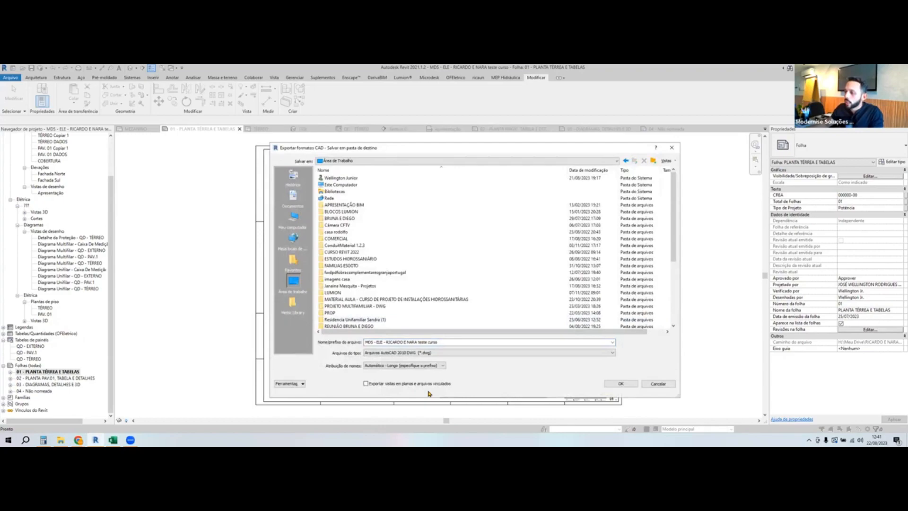
click(620, 384)
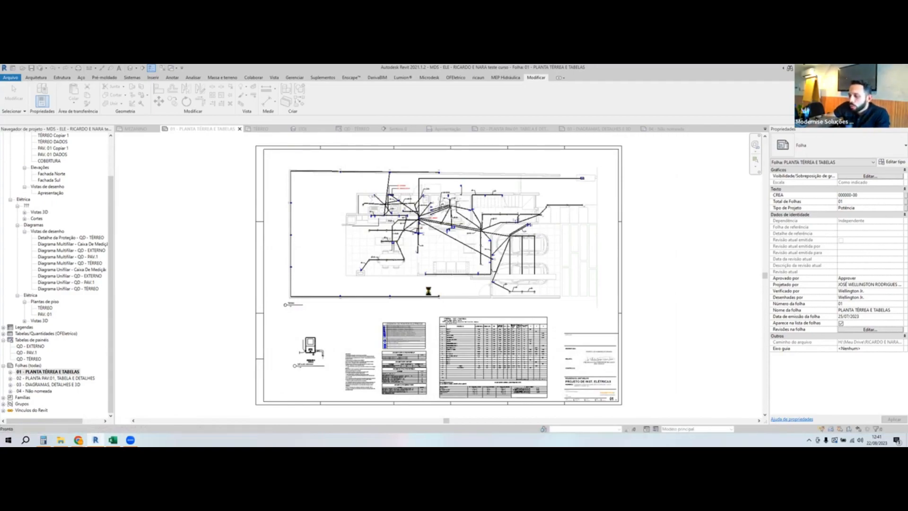
- Switch to the desktop and open the exported sheet drawing in AutoCAD
click(907, 441)
click(227, 344)
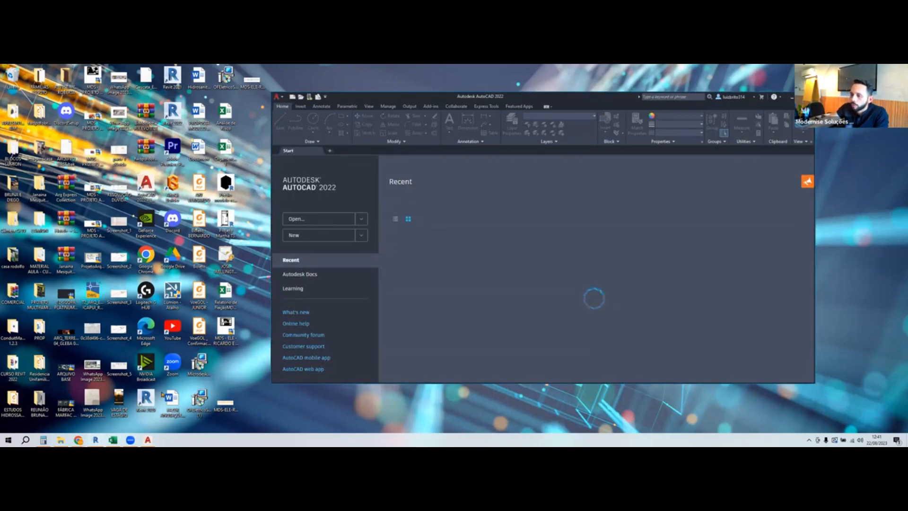
- Bring the exported sheet drawing to the front in AutoCAD, maximize its window and frame the sheet in Layout1
click(96, 440)
click(148, 440)
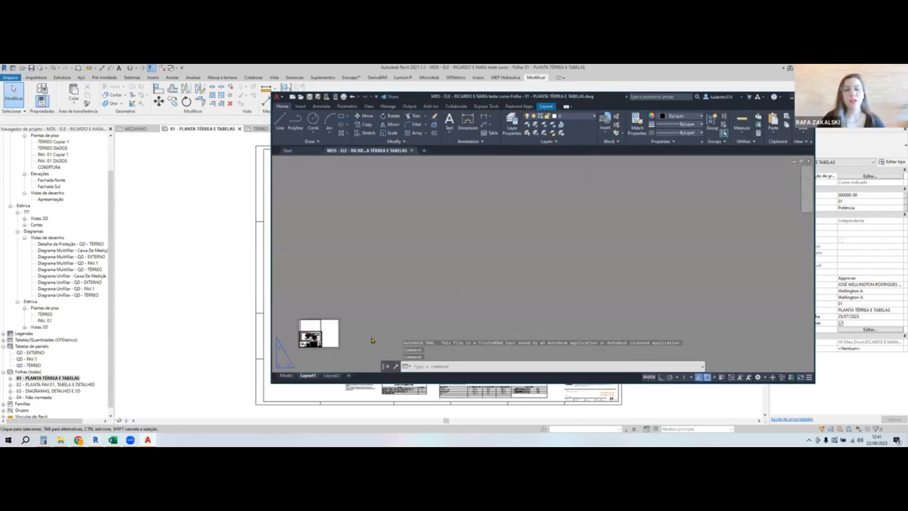
key(super+Up)
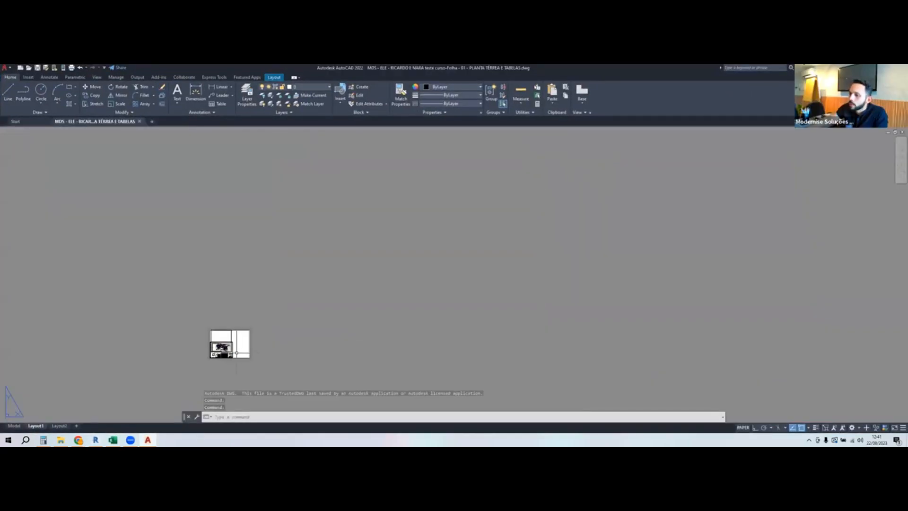
scroll(216, 360, up, 10)
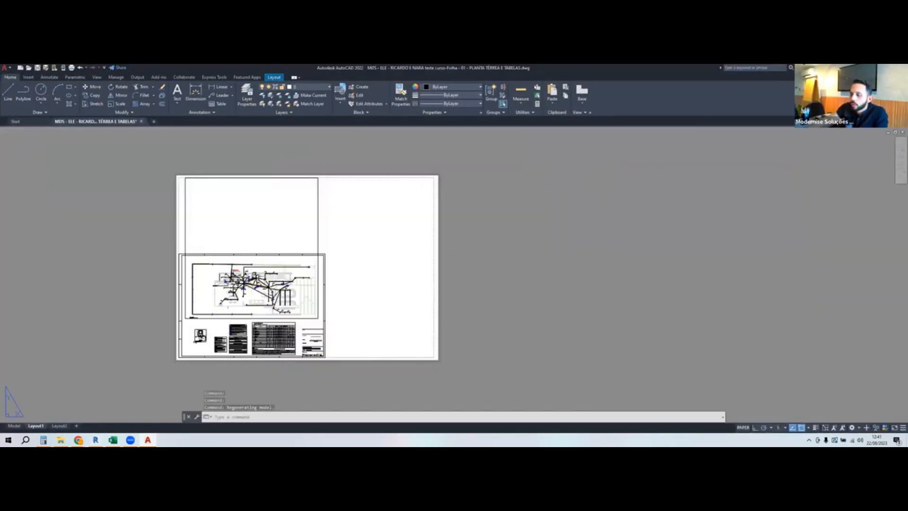
scroll(230, 288, up, 1)
scroll(246, 261, down, 5)
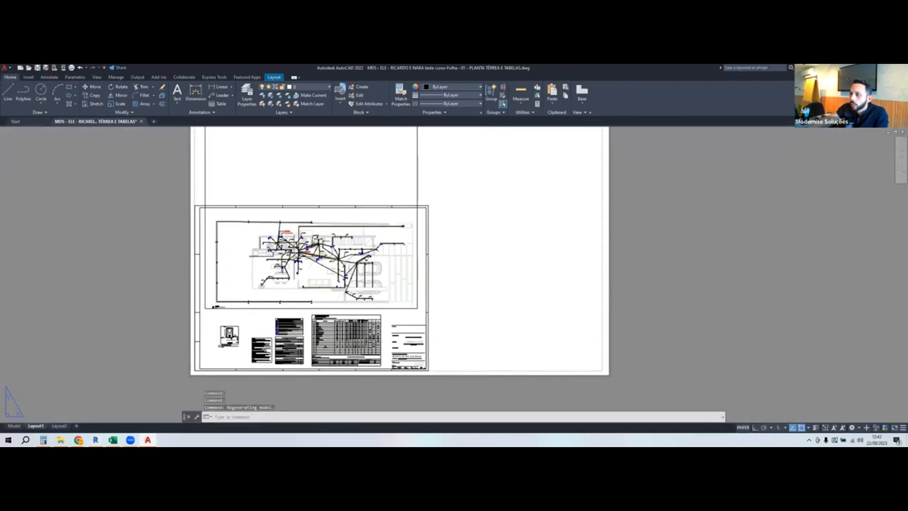
- Select the TÉRREO plan viewport and stretch its upper corner down so the frame fits inside the sheet border
middle_drag(261, 232, 268, 309)
click(436, 185)
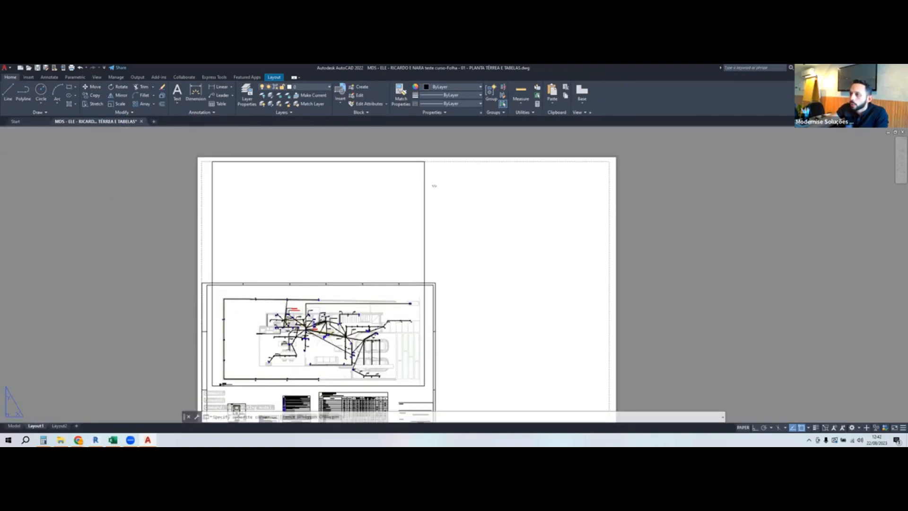
click(403, 189)
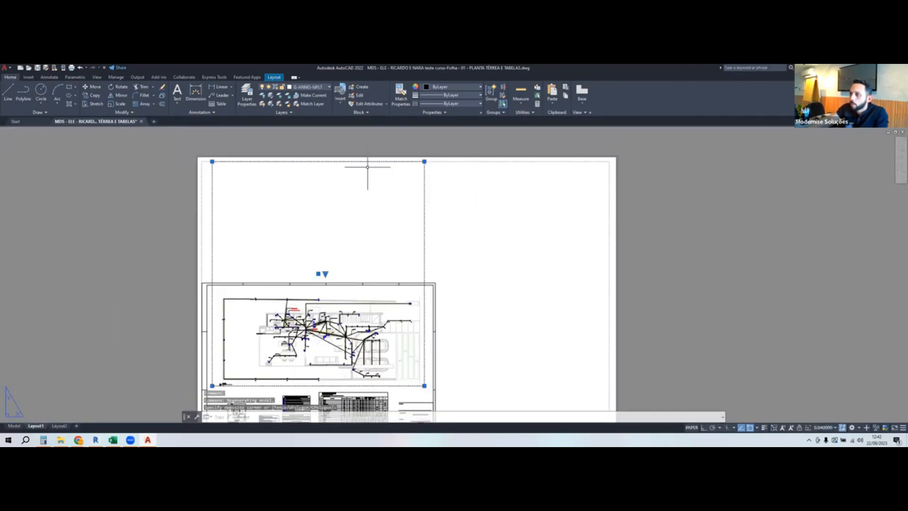
click(425, 162)
scroll(410, 289, up, 4)
click(438, 251)
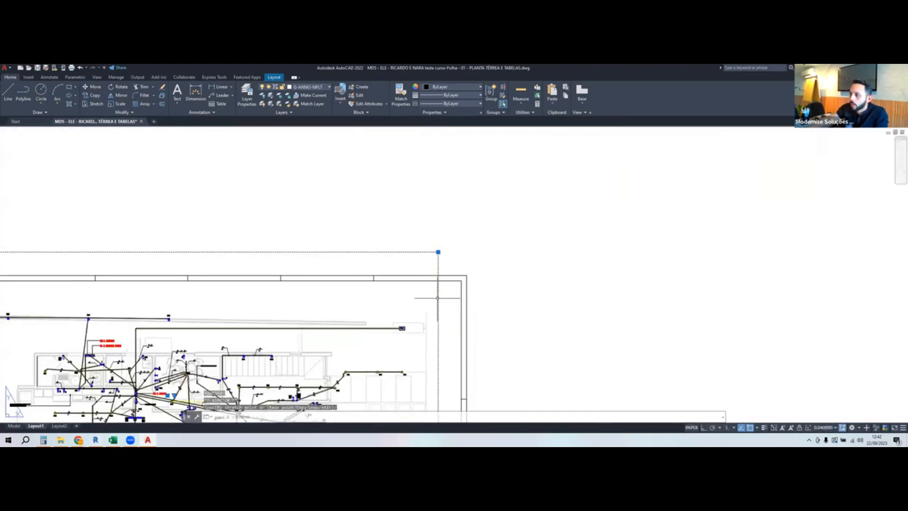
click(438, 251)
click(443, 310)
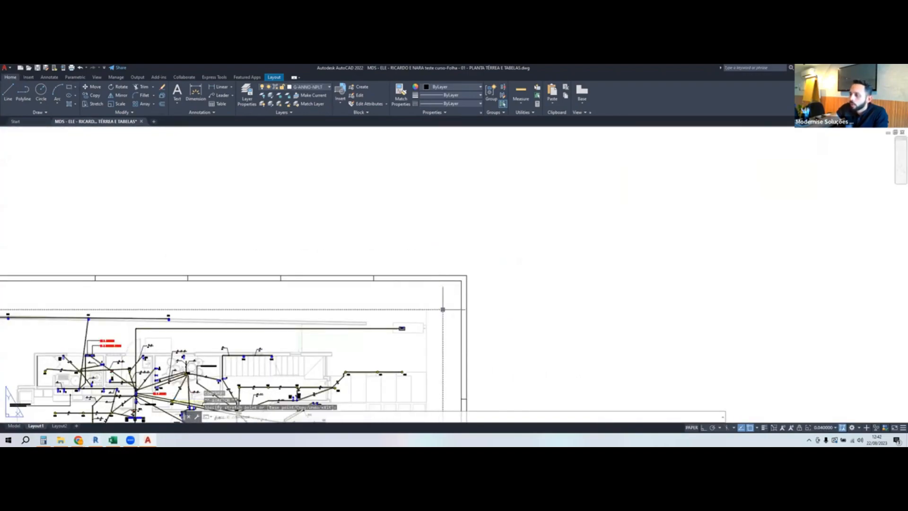
- Examine the conduits and conductor annotations between QD - TÉRREO and light point 1b1 in the exported plan
scroll(381, 346, down, 2)
middle_drag(381, 346, 408, 304)
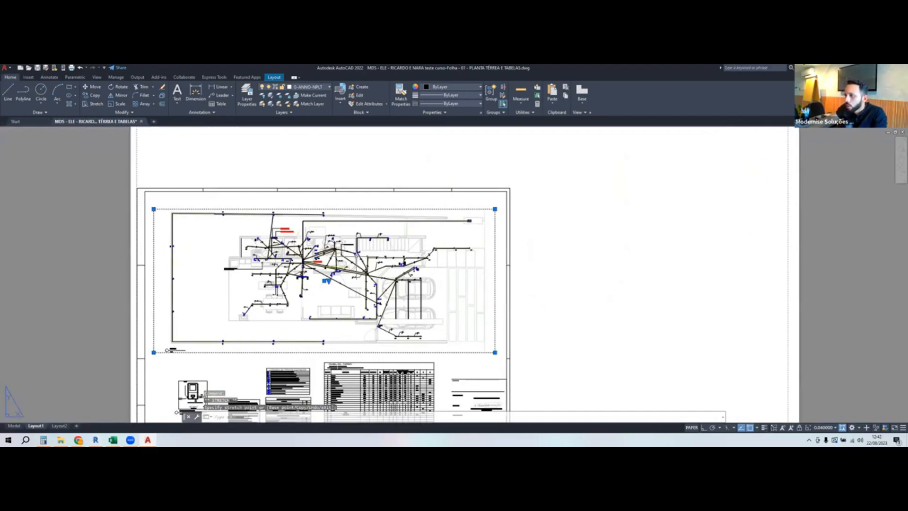
scroll(326, 270, up, 3)
scroll(324, 270, up, 5)
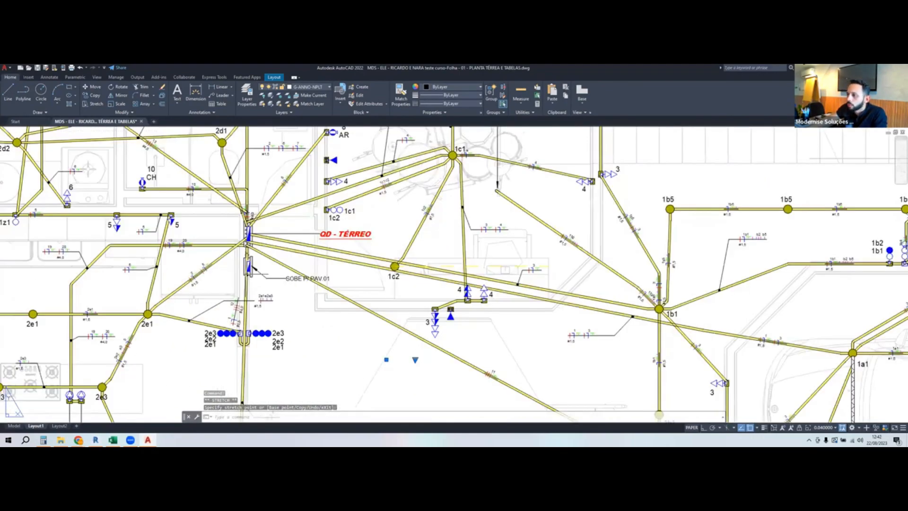
scroll(327, 265, down, 5)
scroll(585, 365, up, 5)
scroll(584, 366, up, 4)
scroll(586, 366, down, 2)
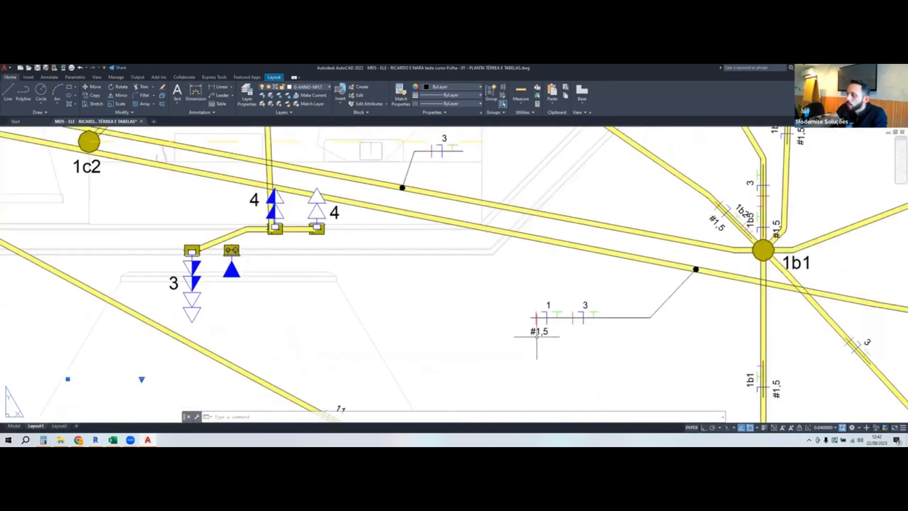
- Compare the conductor annotations beside light point 1b1 with the original sheet in Revit and return to AutoCAD
key(alt+Tab)
scroll(500, 269, up, 5)
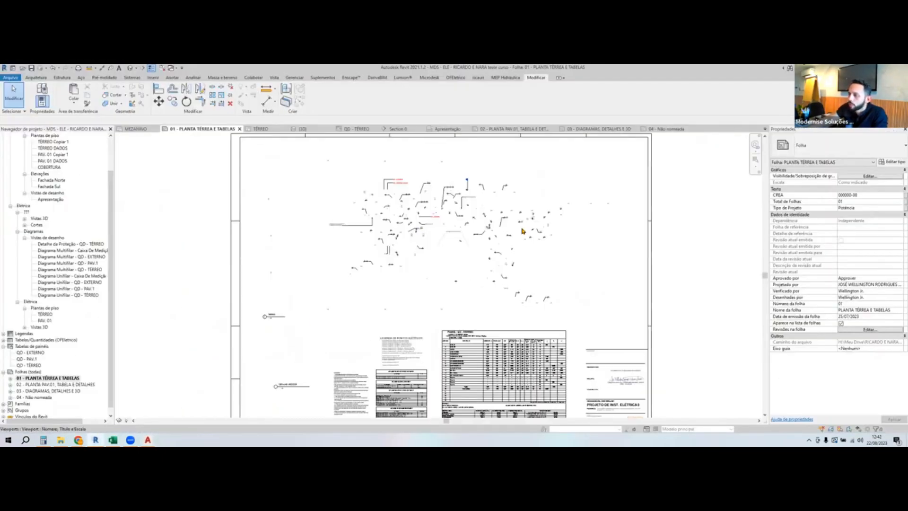
scroll(482, 284, up, 4)
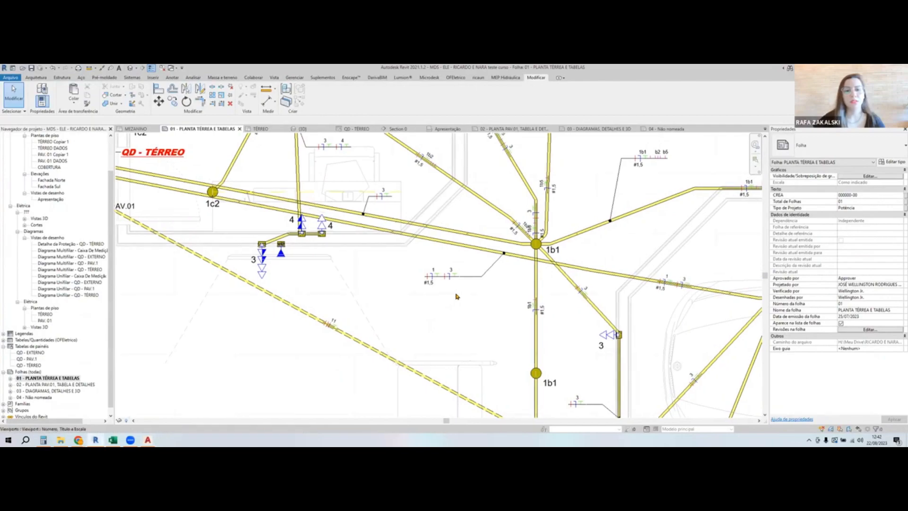
scroll(456, 296, down, 2)
click(151, 434)
- Check the exported plan and the title block of the sheet in Layout1
middle_drag(557, 298, 428, 334)
scroll(428, 335, down, 4)
scroll(427, 335, down, 5)
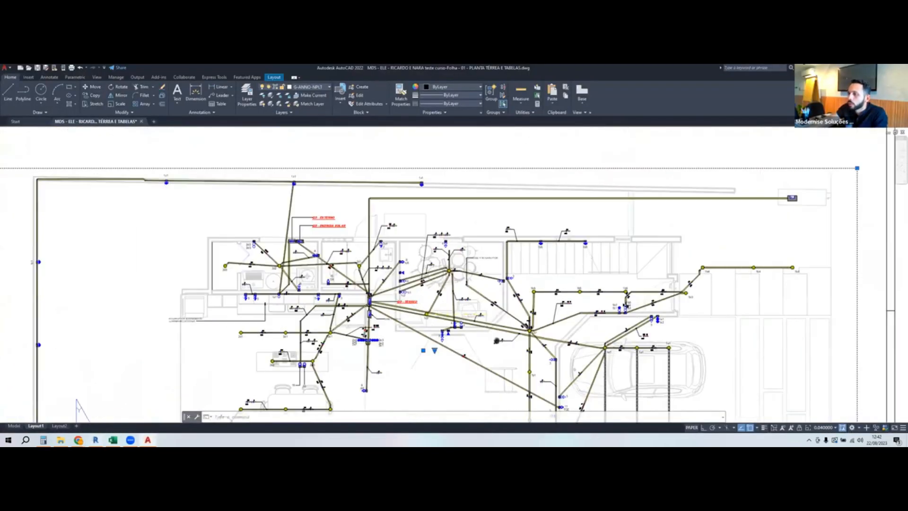
scroll(142, 361, up, 2)
middle_drag(414, 406, 496, 232)
scroll(509, 336, down, 6)
scroll(627, 311, up, 2)
scroll(614, 288, up, 6)
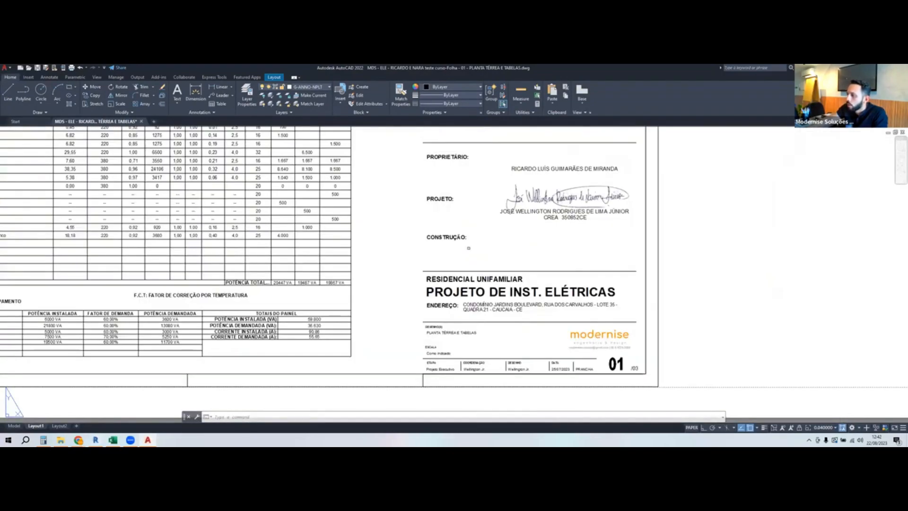
middle_drag(511, 314, 648, 353)
- Check the QD - TÉRREO panel table, electrical legend, quantity tables, notes and meter detail on the exported sheet
scroll(426, 260, down, 4)
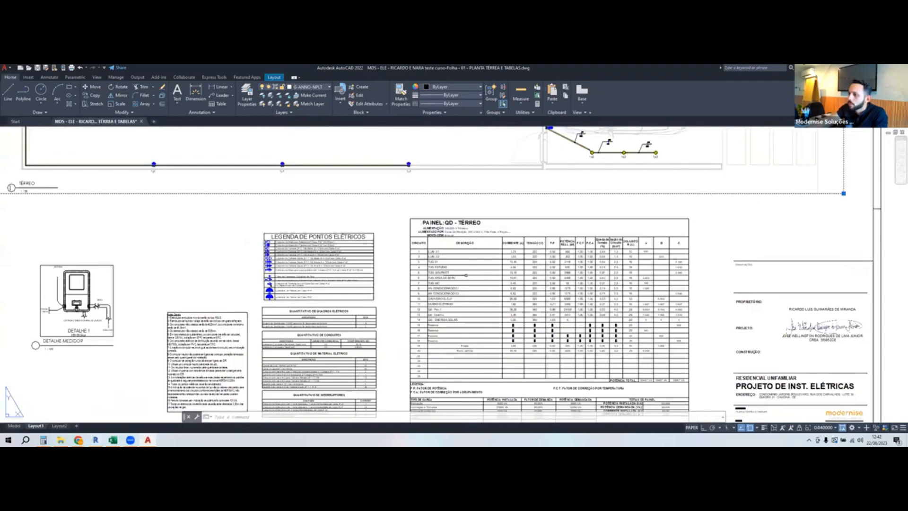
scroll(374, 292, up, 5)
scroll(290, 291, down, 2)
middle_drag(290, 291, 437, 220)
scroll(318, 278, down, 4)
middle_drag(318, 278, 317, 344)
scroll(318, 344, down, 2)
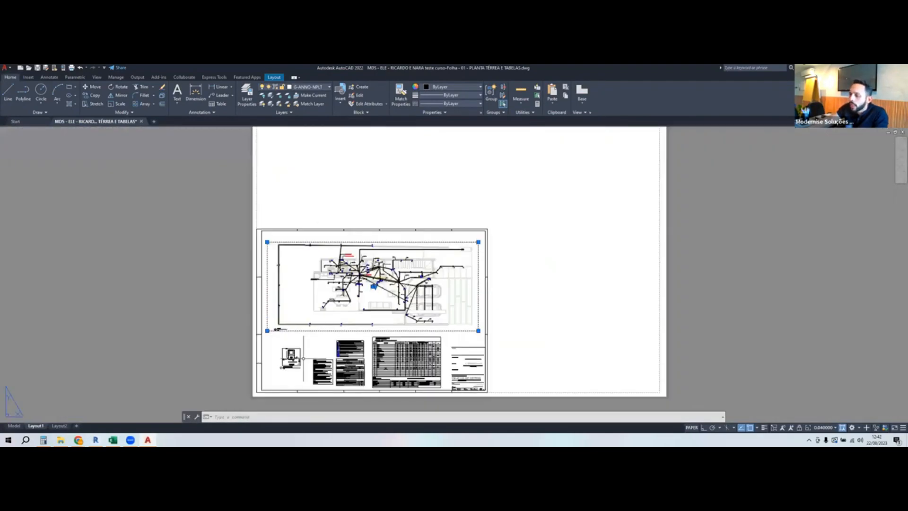
scroll(324, 325, up, 2)
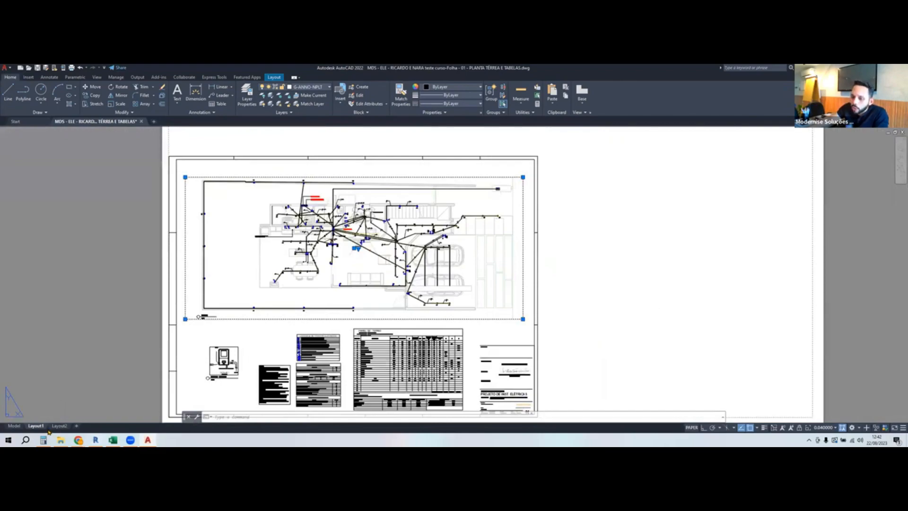
- Switch to model space and examine the exported TÉRREO plan's circuits and conductor annotations
click(17, 426)
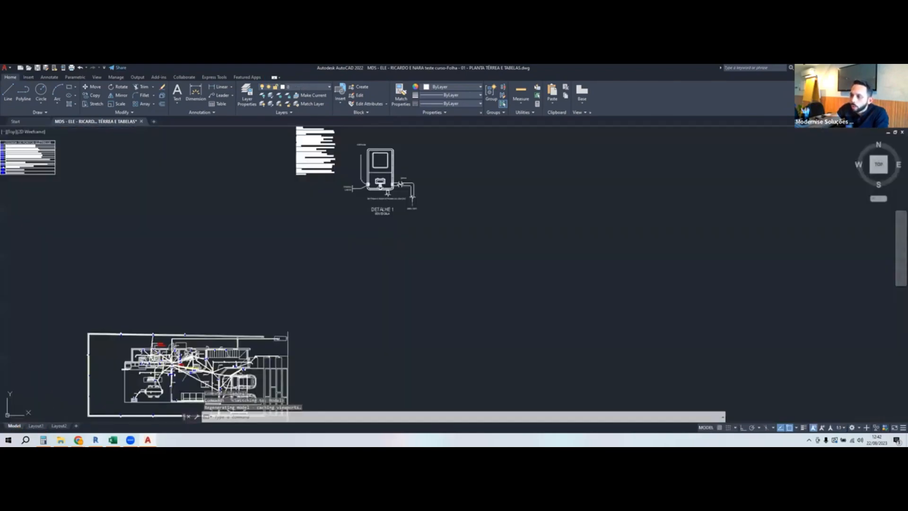
middle_drag(191, 374, 341, 251)
scroll(354, 237, up, 10)
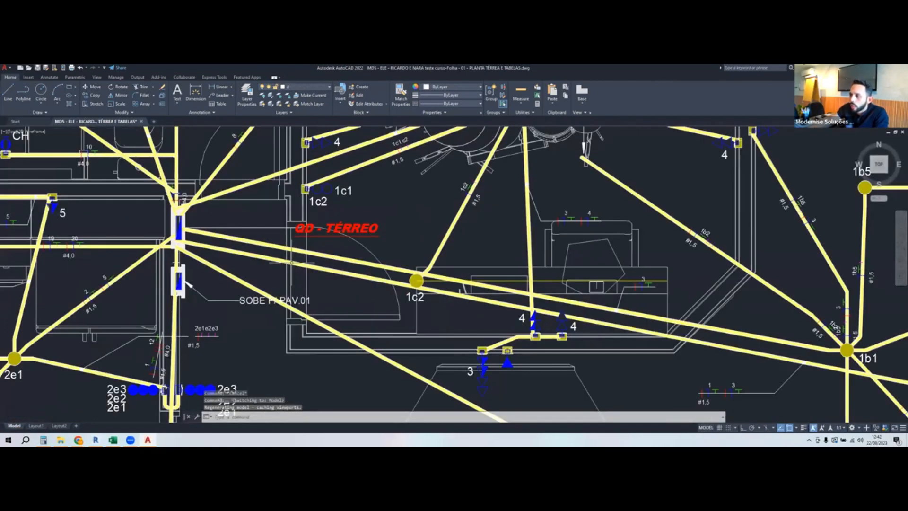
scroll(394, 351, down, 10)
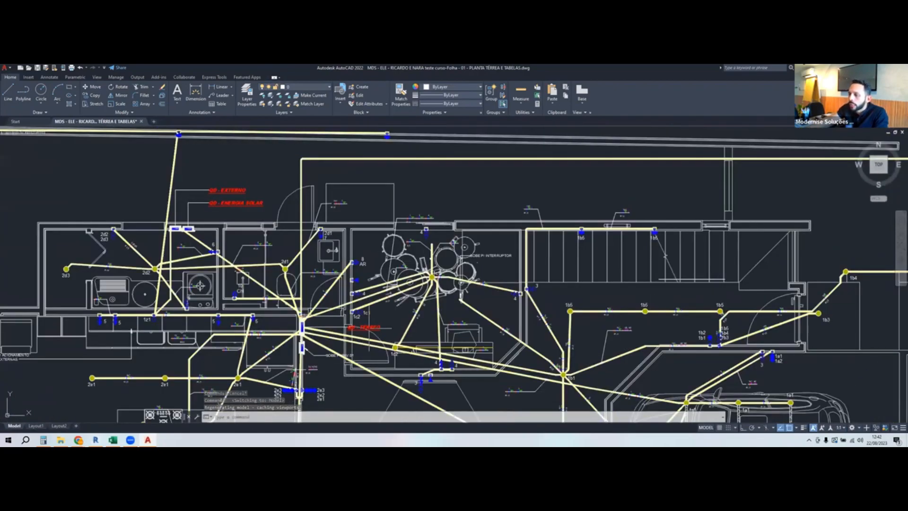
scroll(345, 327, up, 6)
scroll(347, 328, down, 4)
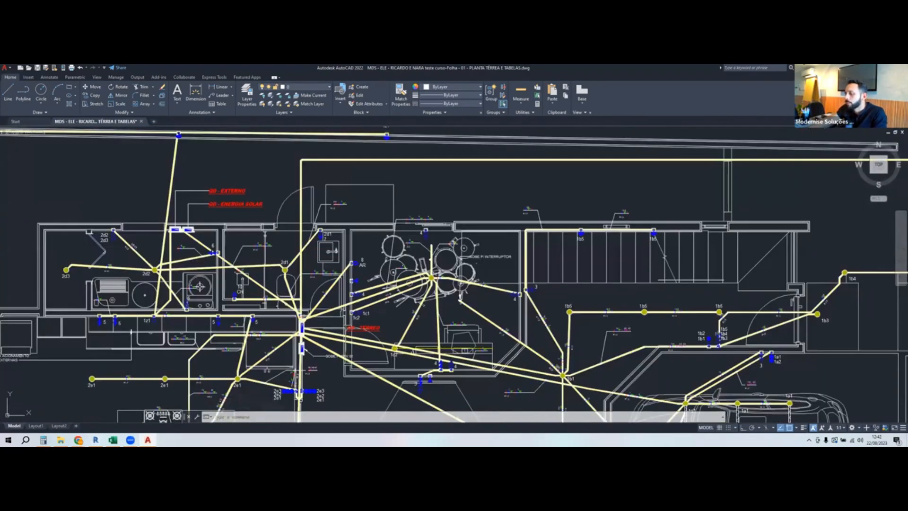
middle_drag(175, 361, 234, 301)
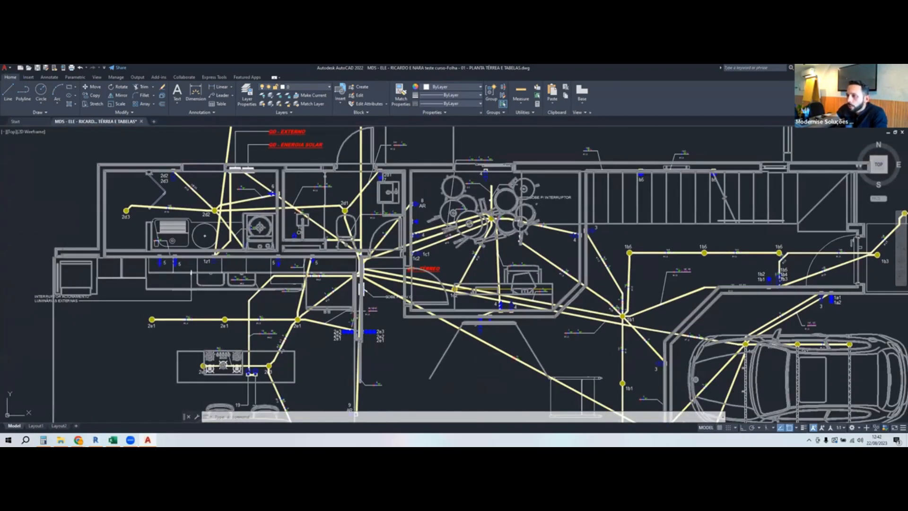
scroll(203, 353, up, 2)
scroll(256, 267, up, 8)
scroll(269, 269, down, 10)
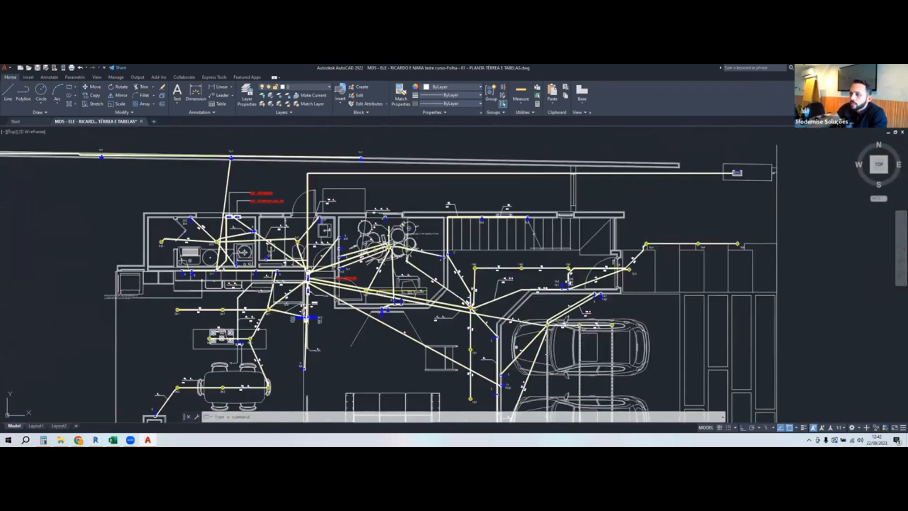
- Return to Layout1 and inspect the conductor annotations between the 2e2 light points over the dining table
click(36, 425)
scroll(345, 283, up, 6)
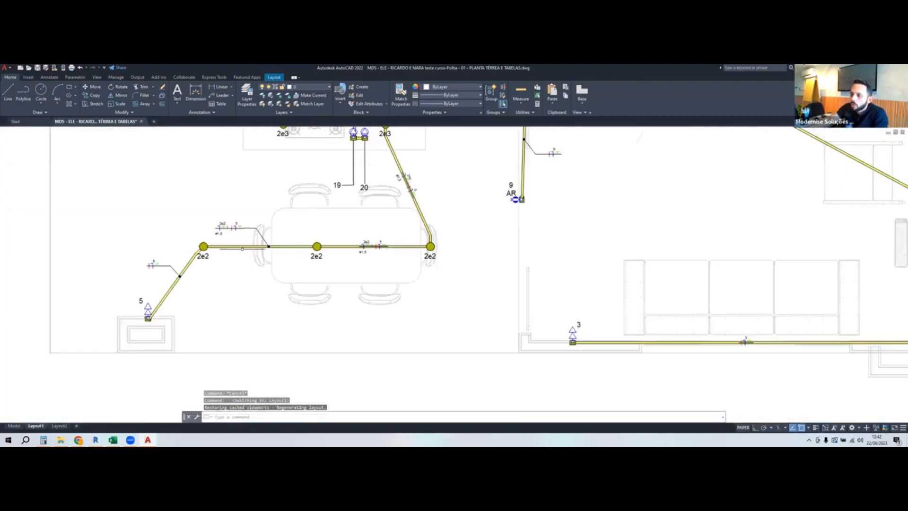
scroll(243, 249, up, 6)
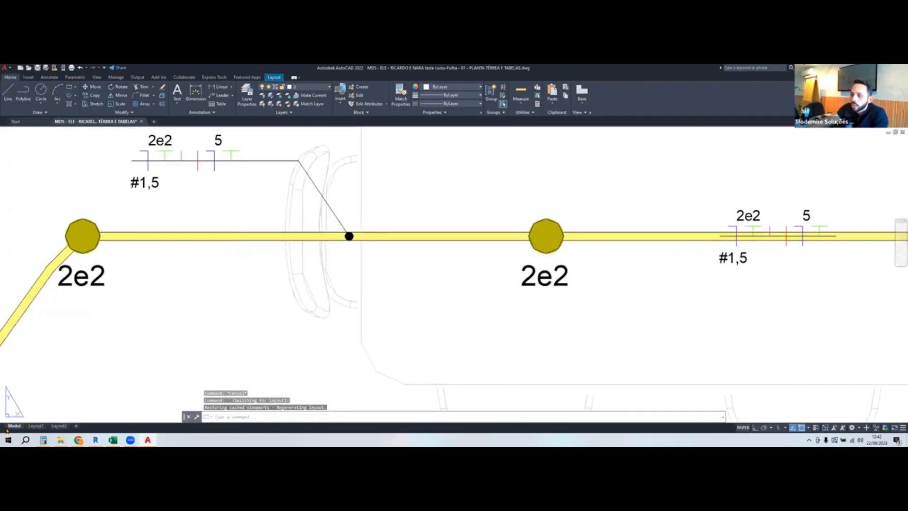
- Go back to model space and review the overall arrangement of the plan, legend, notes and meter detail
click(7, 427)
scroll(452, 311, down, 5)
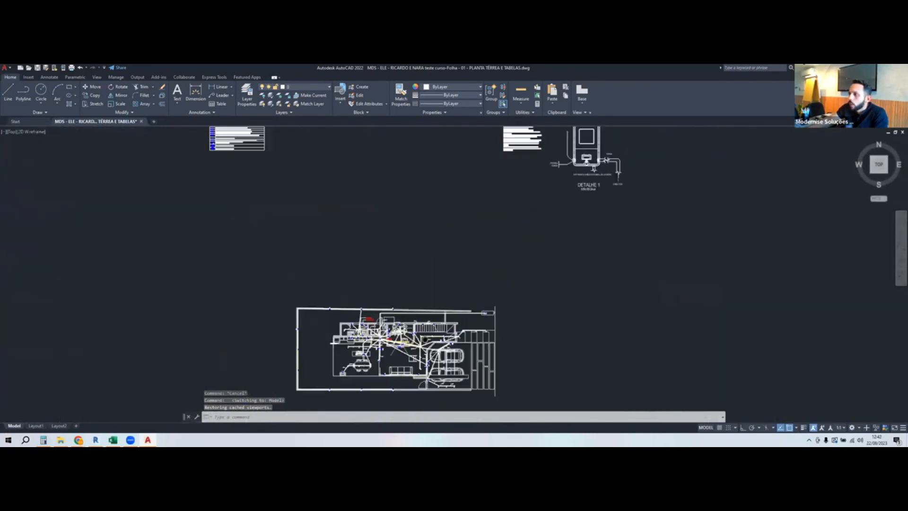
middle_drag(463, 284, 357, 413)
middle_drag(287, 371, 275, 442)
scroll(289, 338, down, 6)
middle_drag(286, 335, 321, 278)
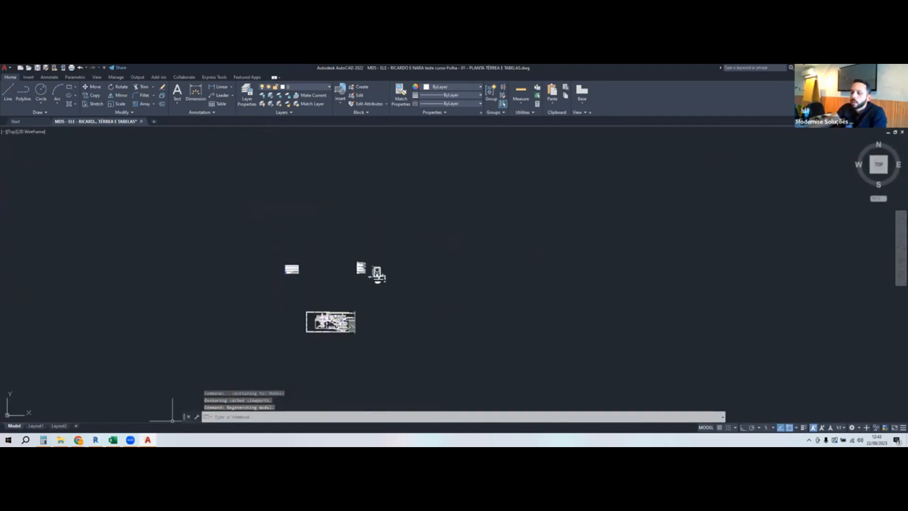